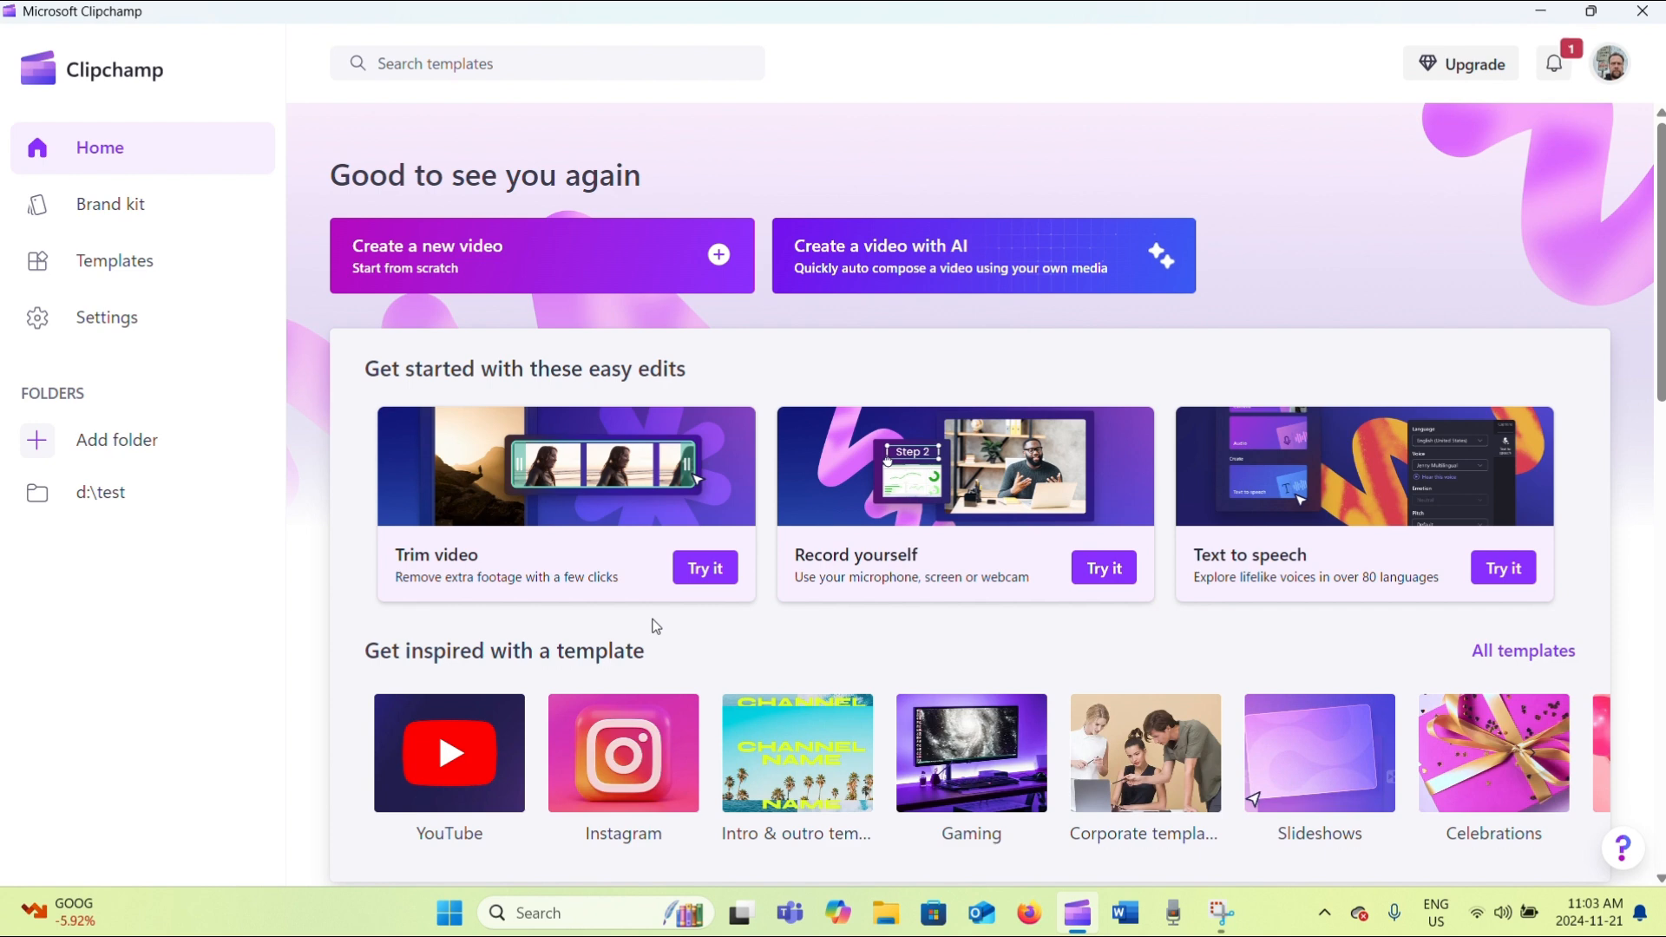
Create a new video project and import How to use a green screen 1.mp4 from the Downloads folder
{"action": "left_click", "coordinate": [610, 259]}
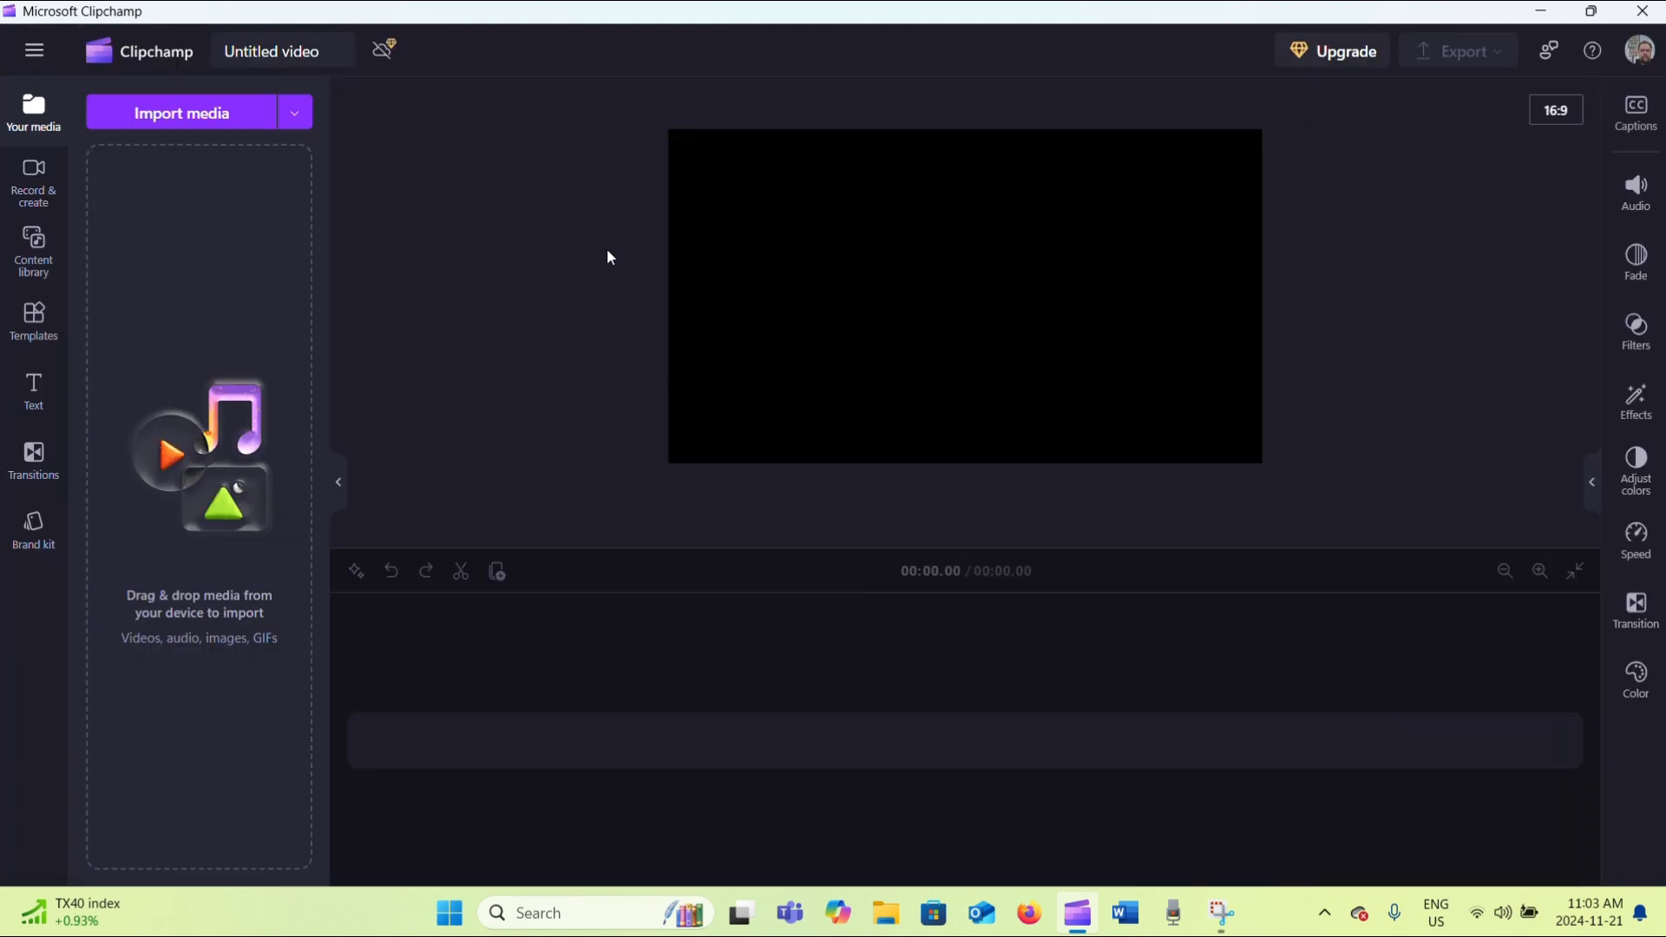
{"action": "left_click", "coordinate": [223, 113]}
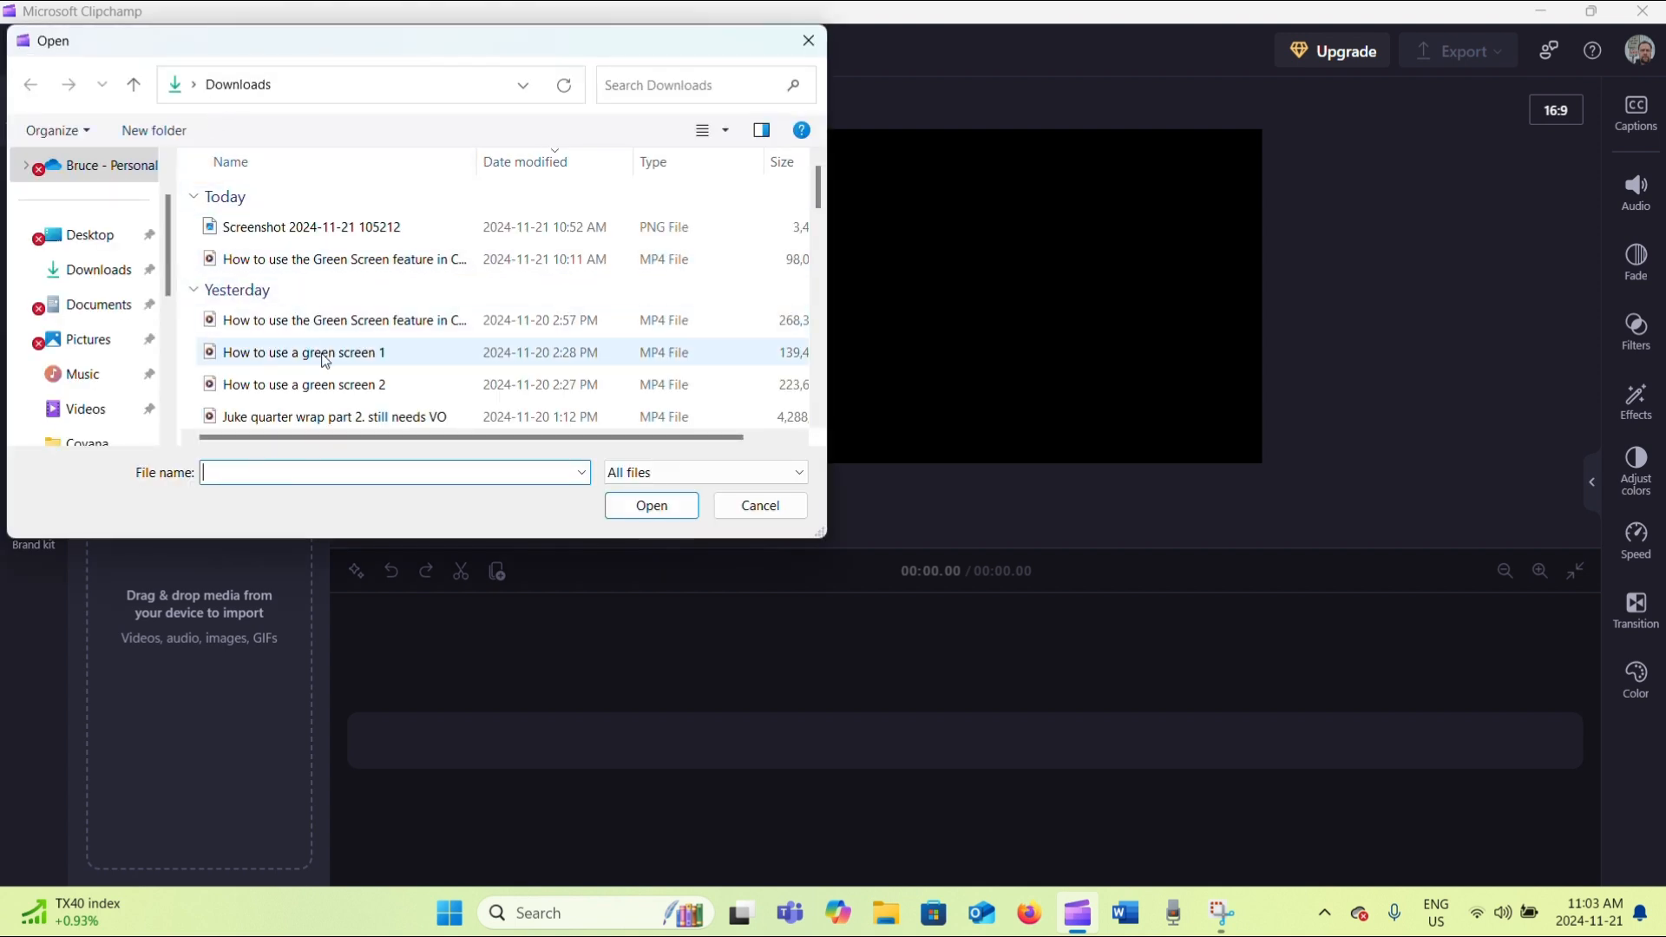
{"action": "left_click", "coordinate": [323, 356]}
{"action": "double_click", "coordinate": [321, 354]}
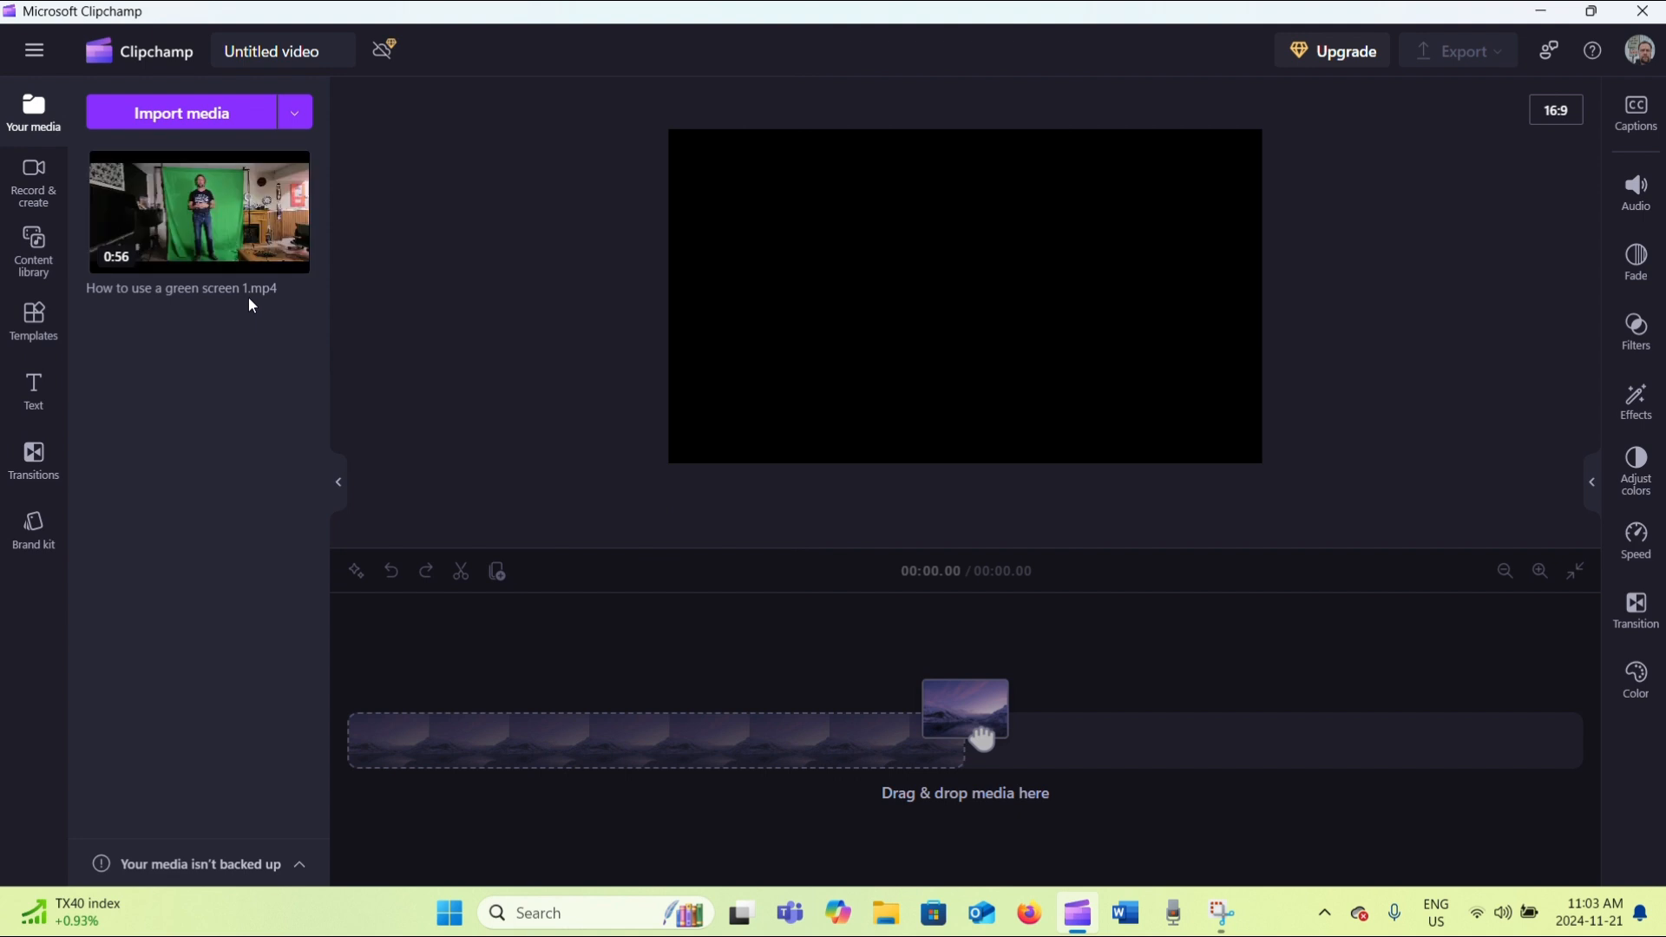
Add the imported green screen video to the timeline
{"action": "mouse_move", "coordinate": [198, 263]}
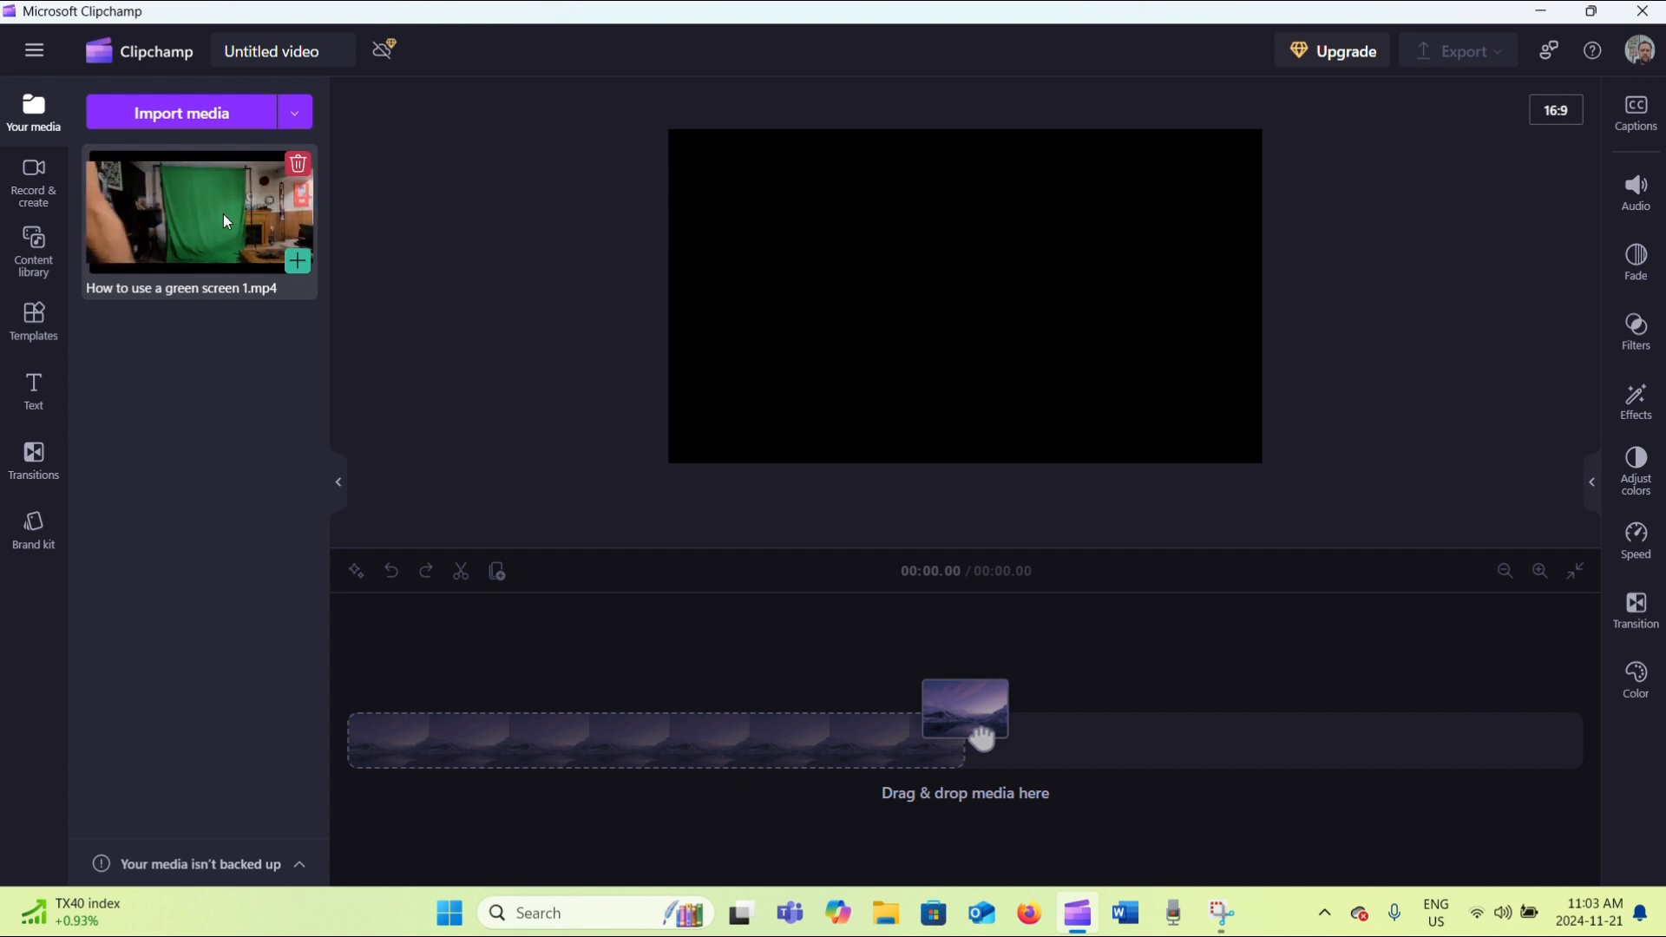
{"action": "left_click_drag", "start_coordinate": [226, 219], "coordinate": [314, 303]}
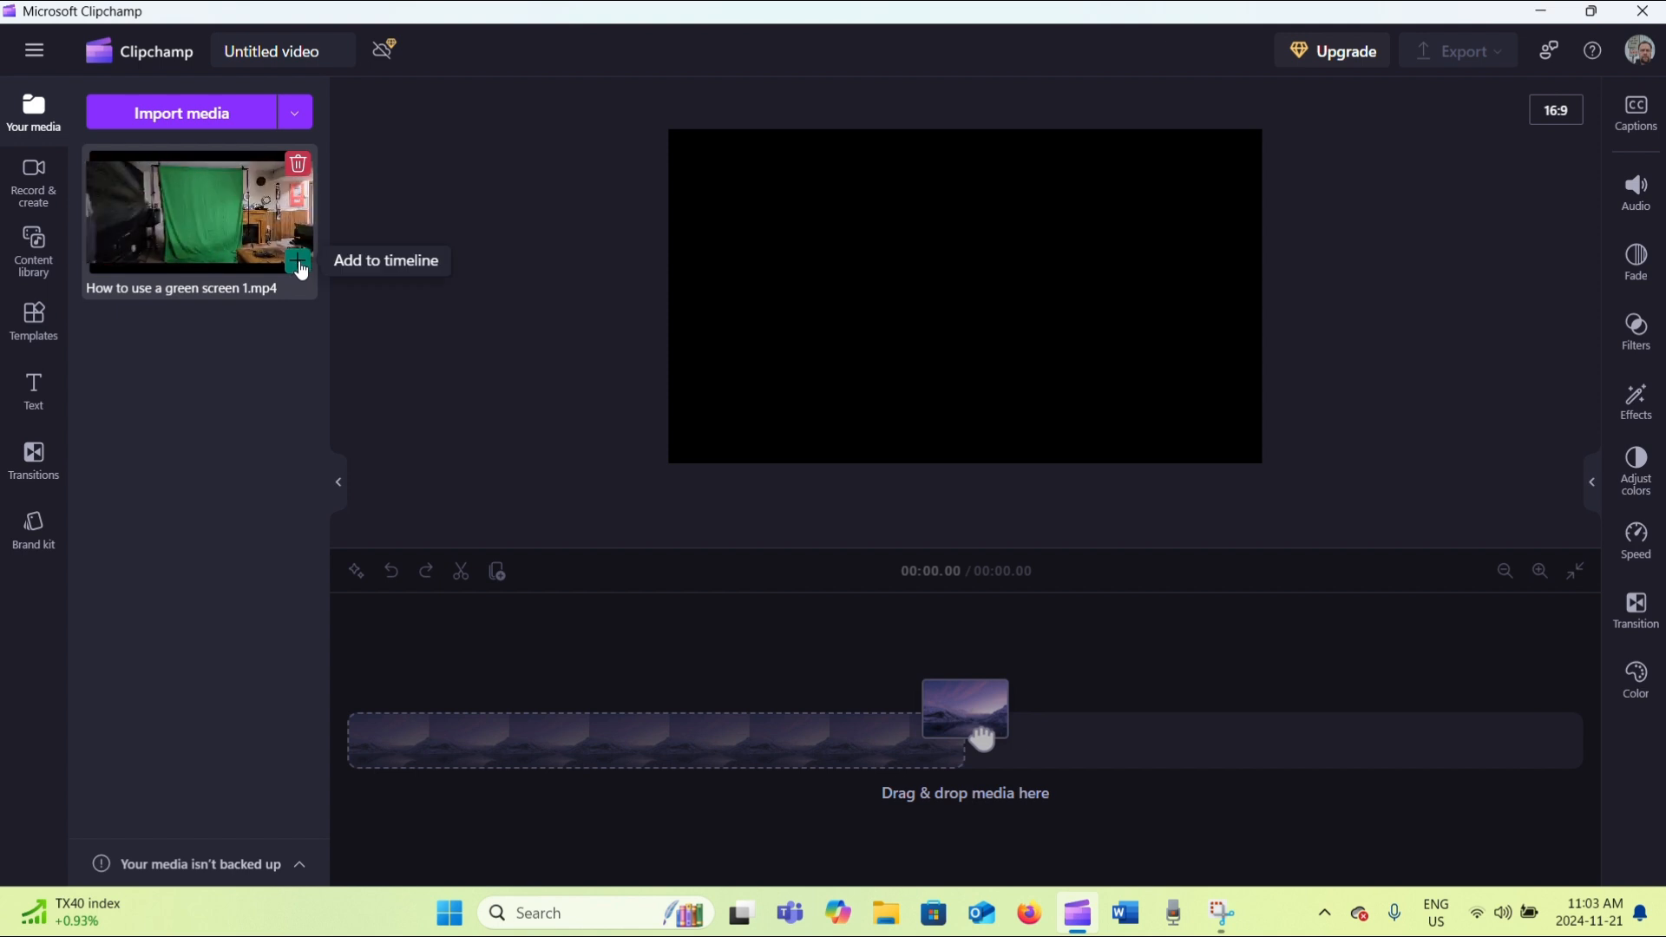
{"action": "left_click", "coordinate": [298, 262]}
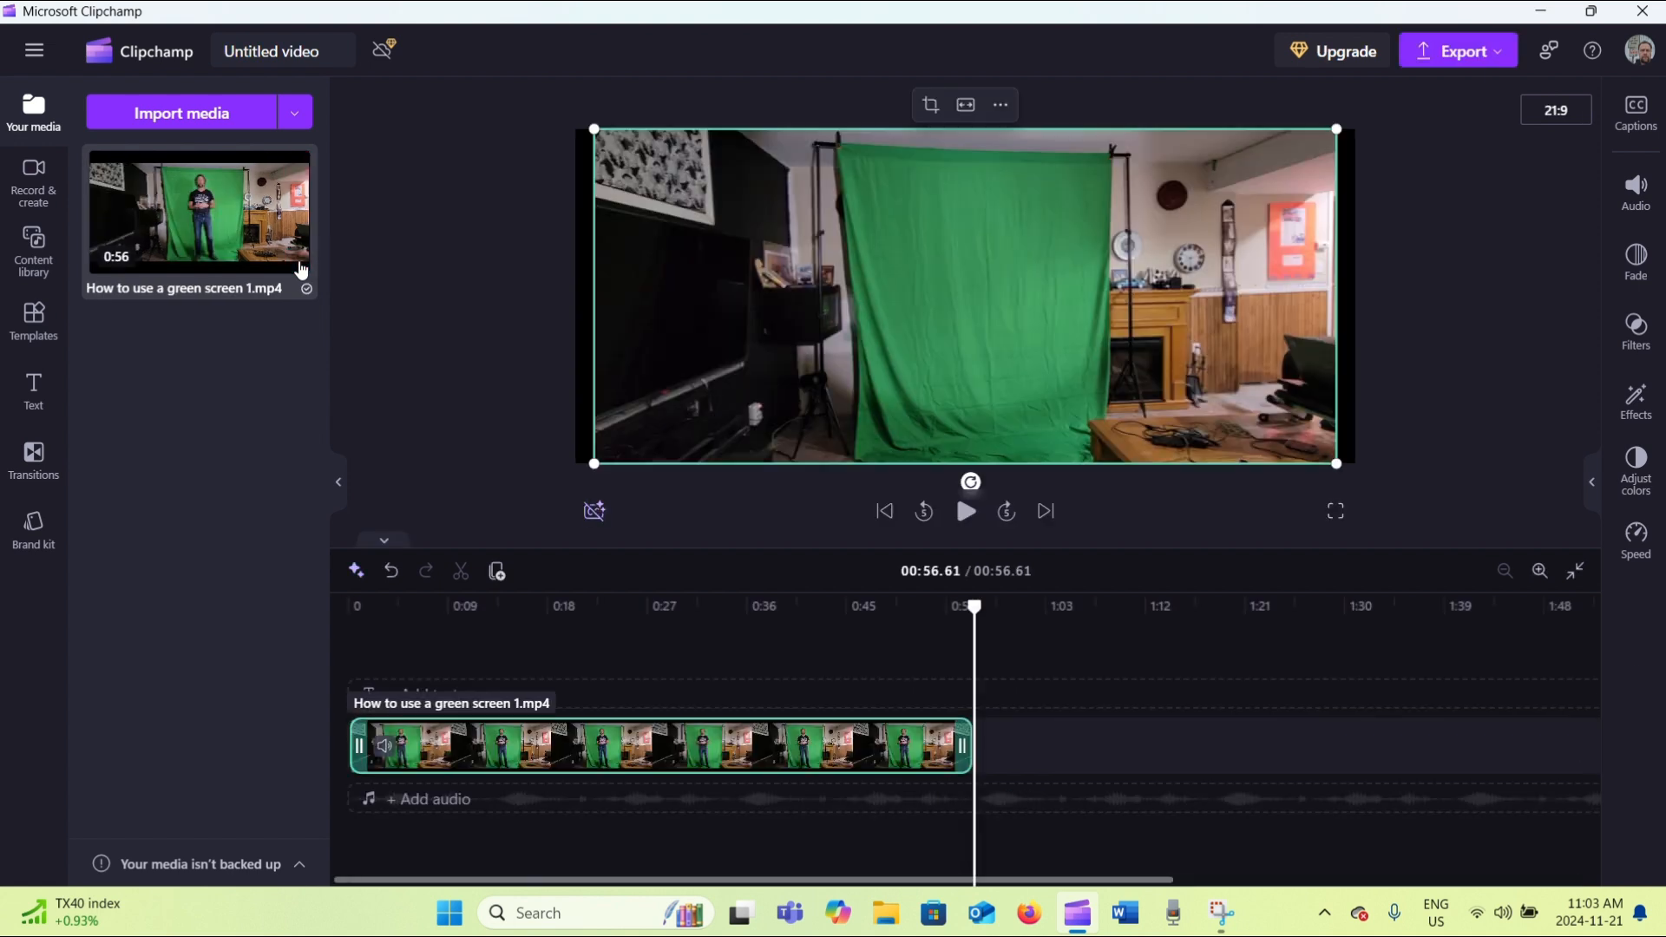
Split the clip at 00:09.03, where the presenter stands in place, and remove the opening part together with its gap
{"action": "left_click", "coordinate": [407, 643]}
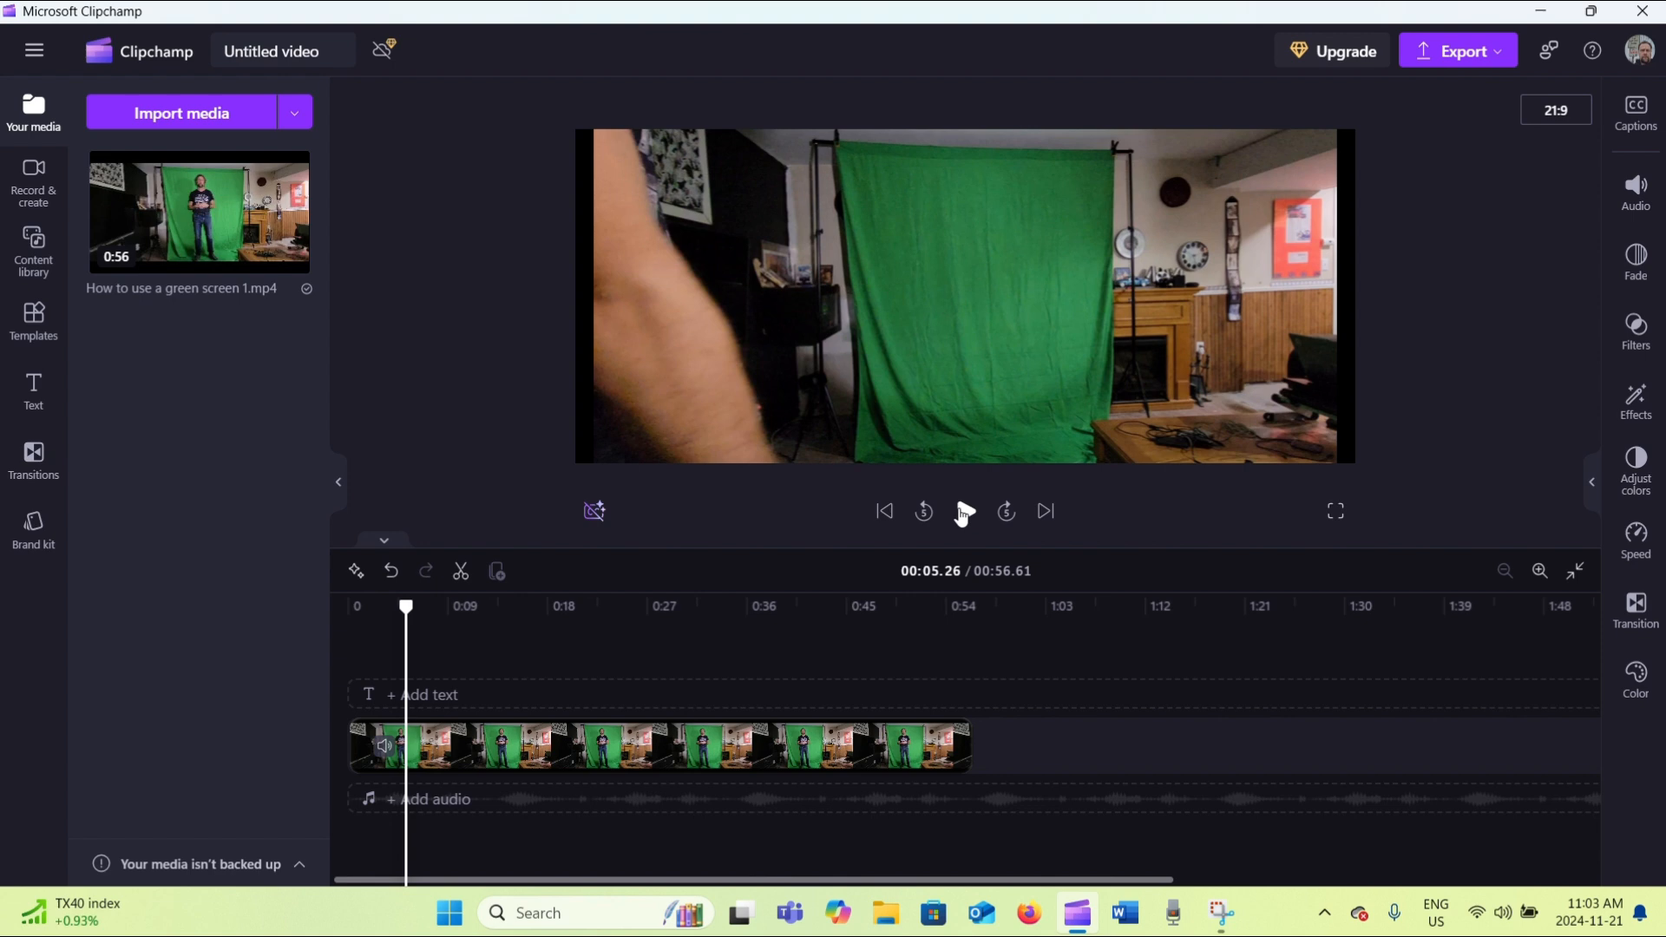
{"action": "left_click", "coordinate": [963, 513]}
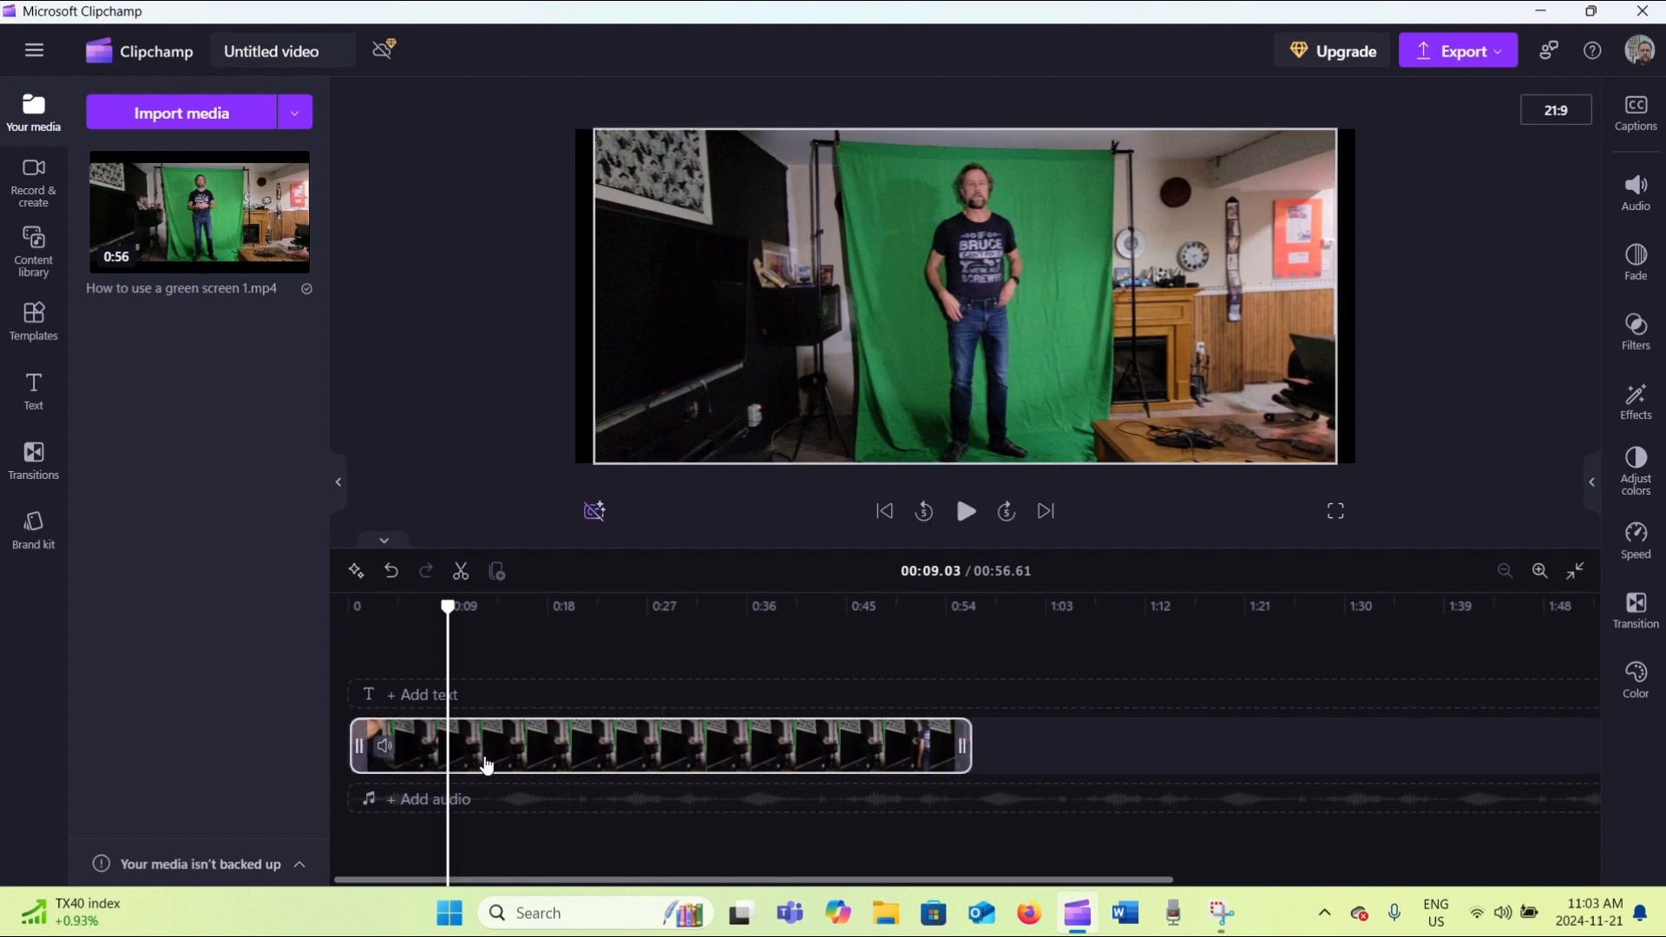
{"action": "left_click", "coordinate": [484, 757]}
{"action": "left_click", "coordinate": [461, 573]}
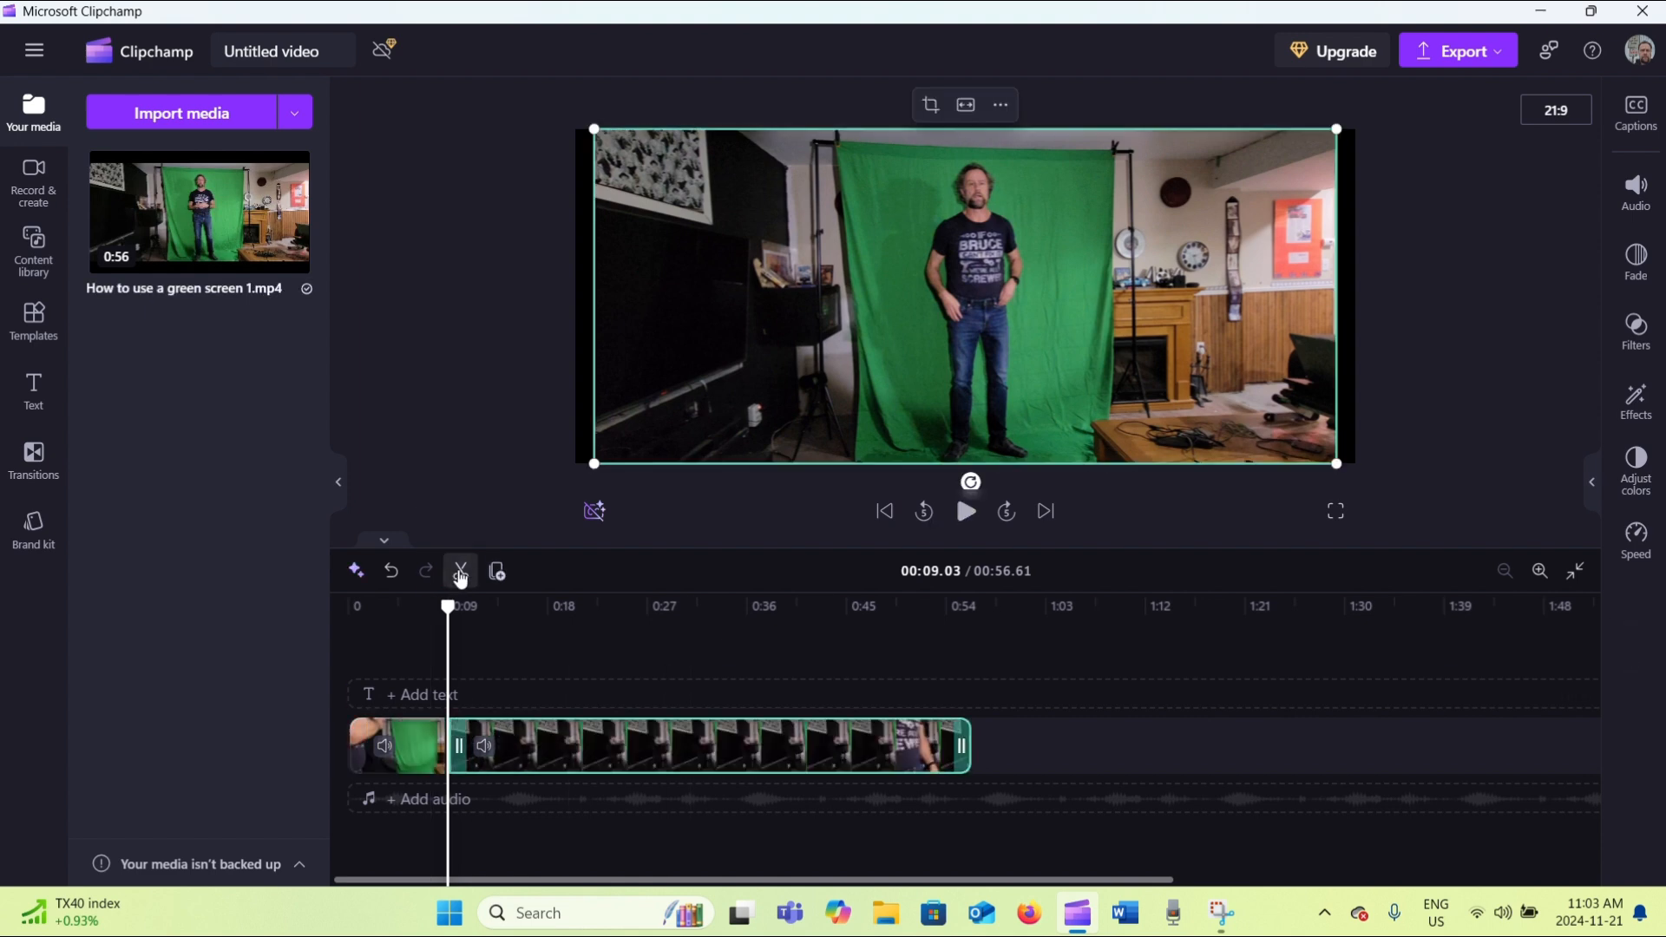
{"action": "left_click", "coordinate": [422, 750]}
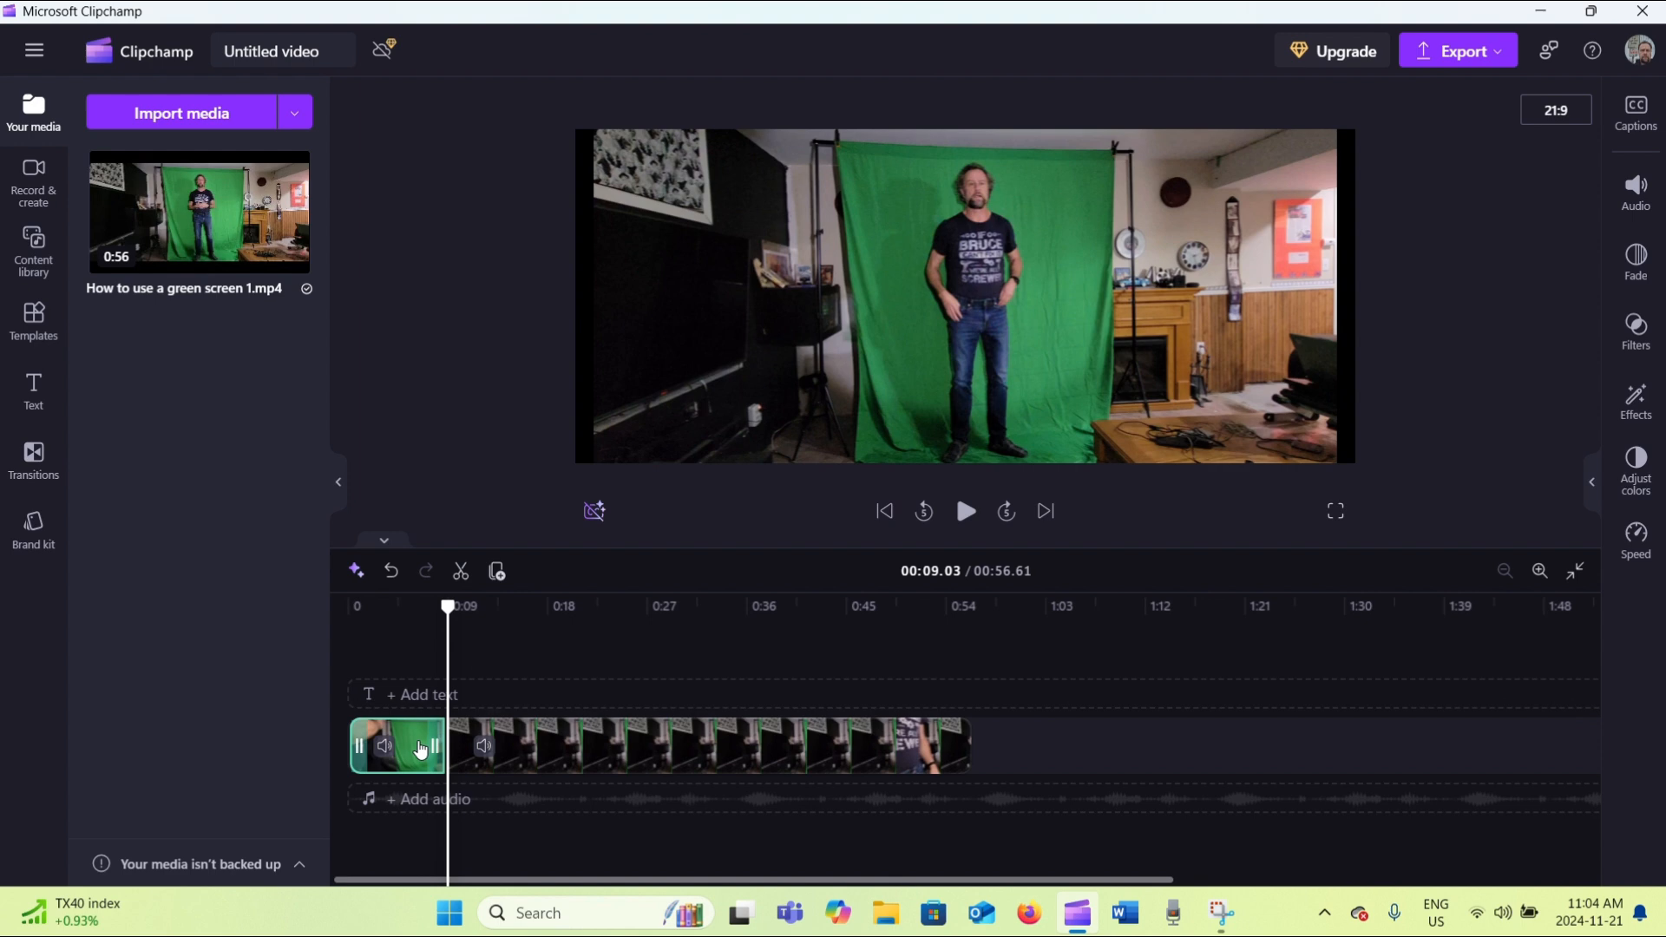
{"action": "key", "text": "Delete"}
{"action": "left_click", "coordinate": [396, 751]}
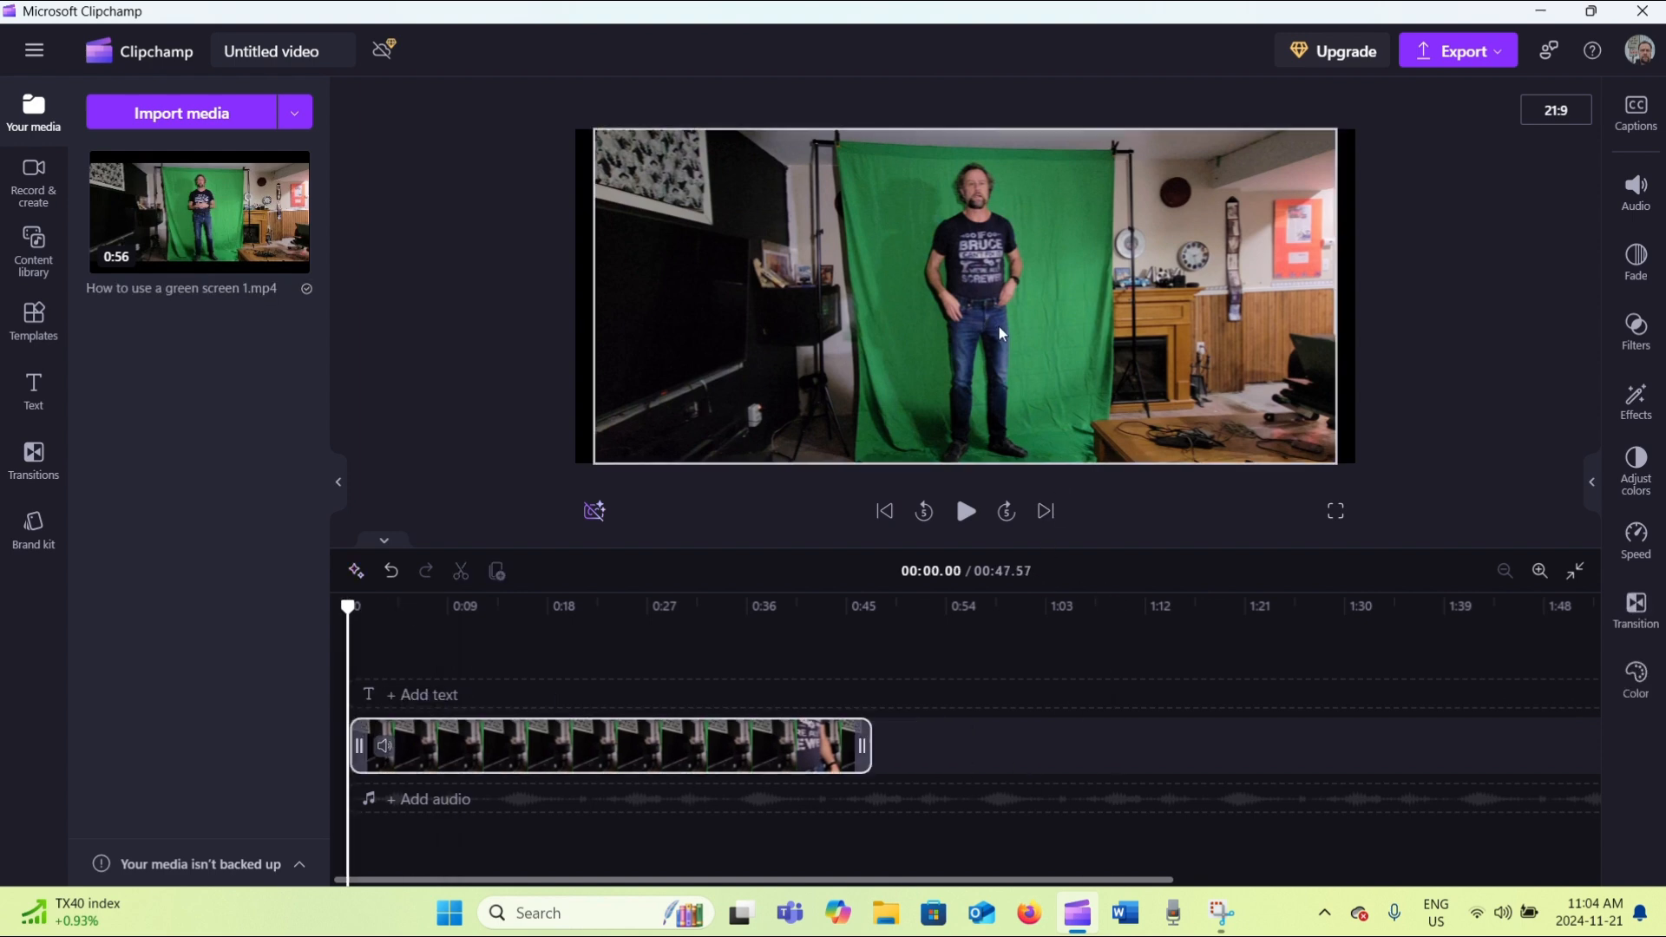
Split the clip at 00:40.22, before the presenter walks toward the camera, and delete the ending part
{"action": "left_click", "coordinate": [818, 633]}
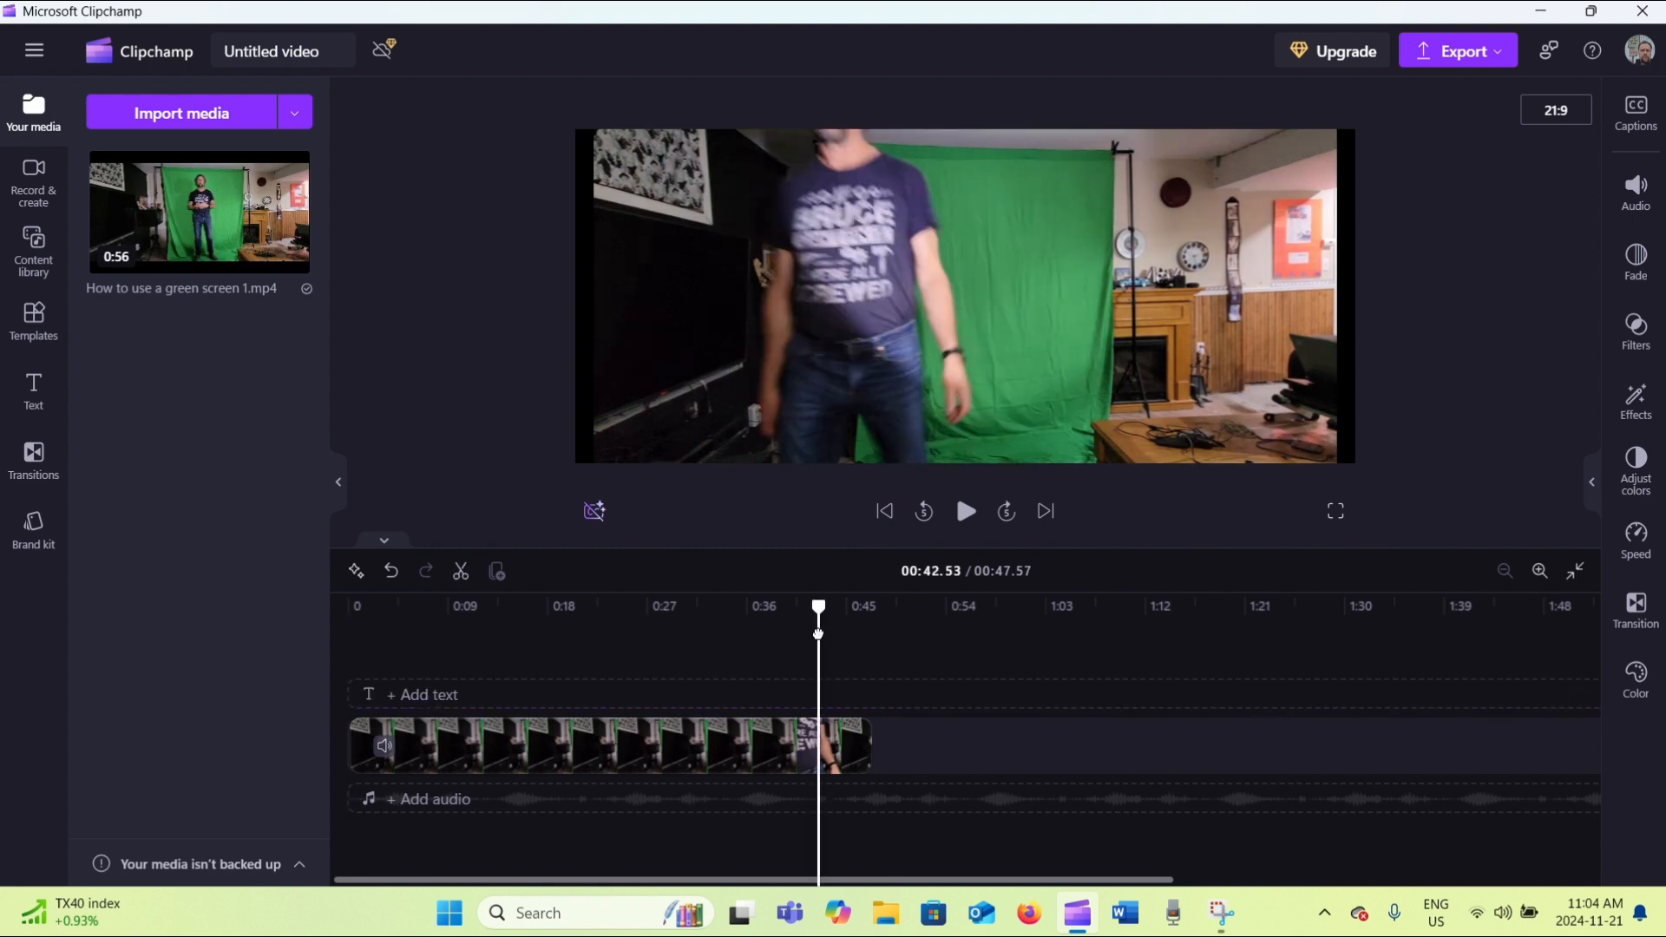
{"action": "left_click", "coordinate": [924, 511]}
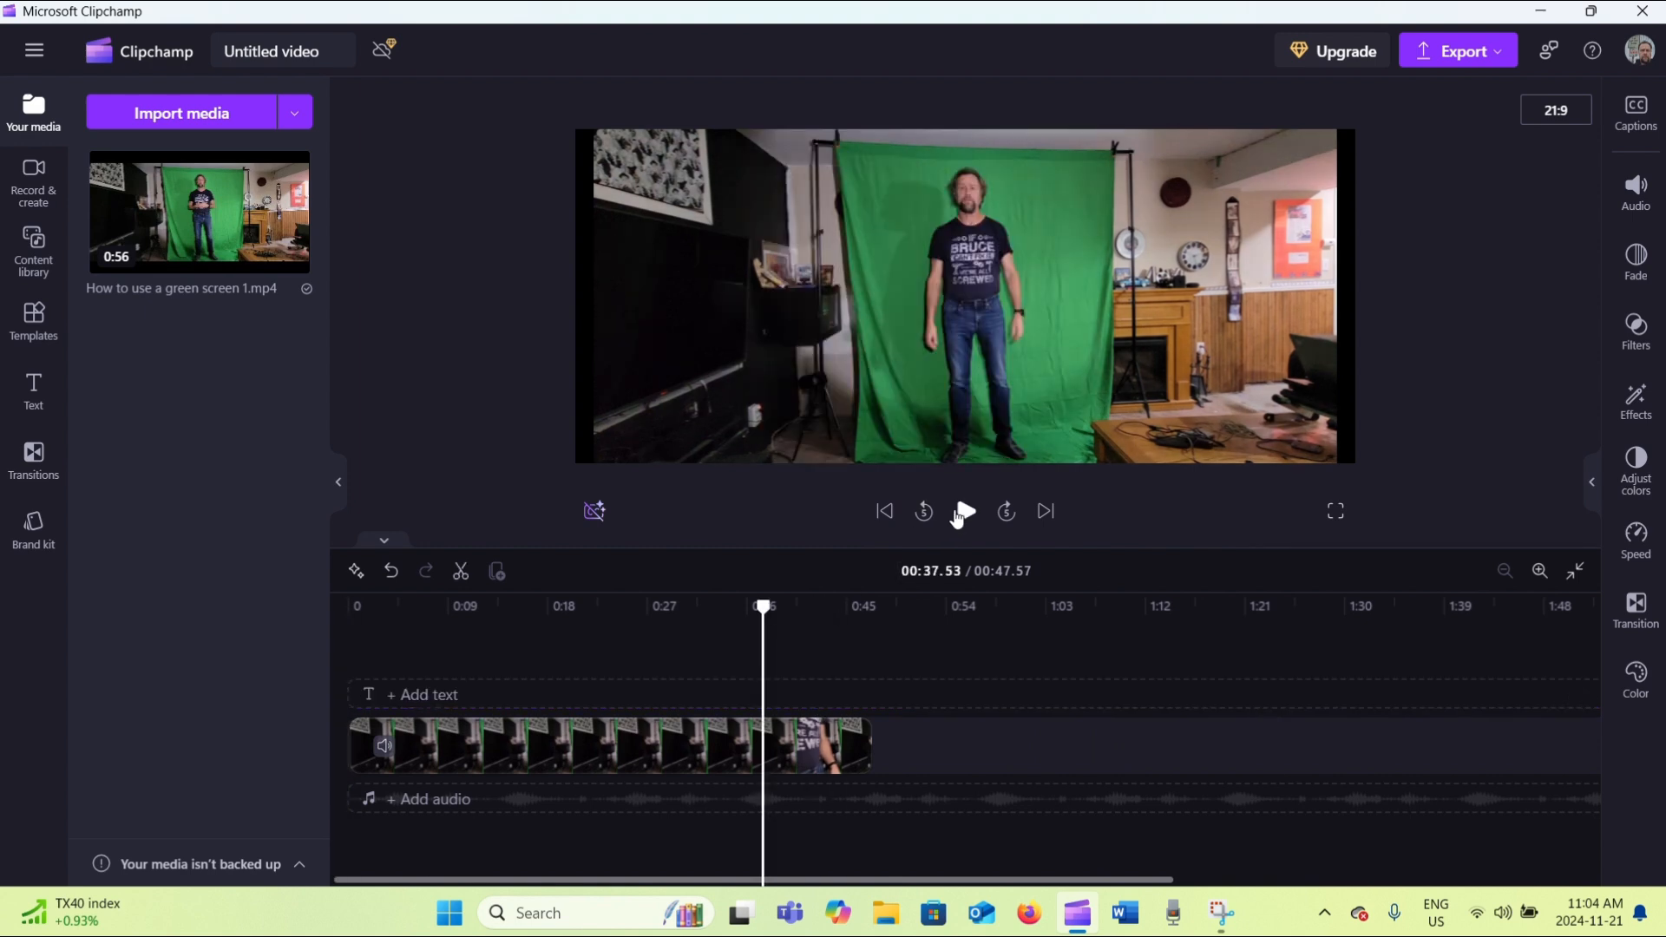
{"action": "left_click", "coordinate": [964, 514]}
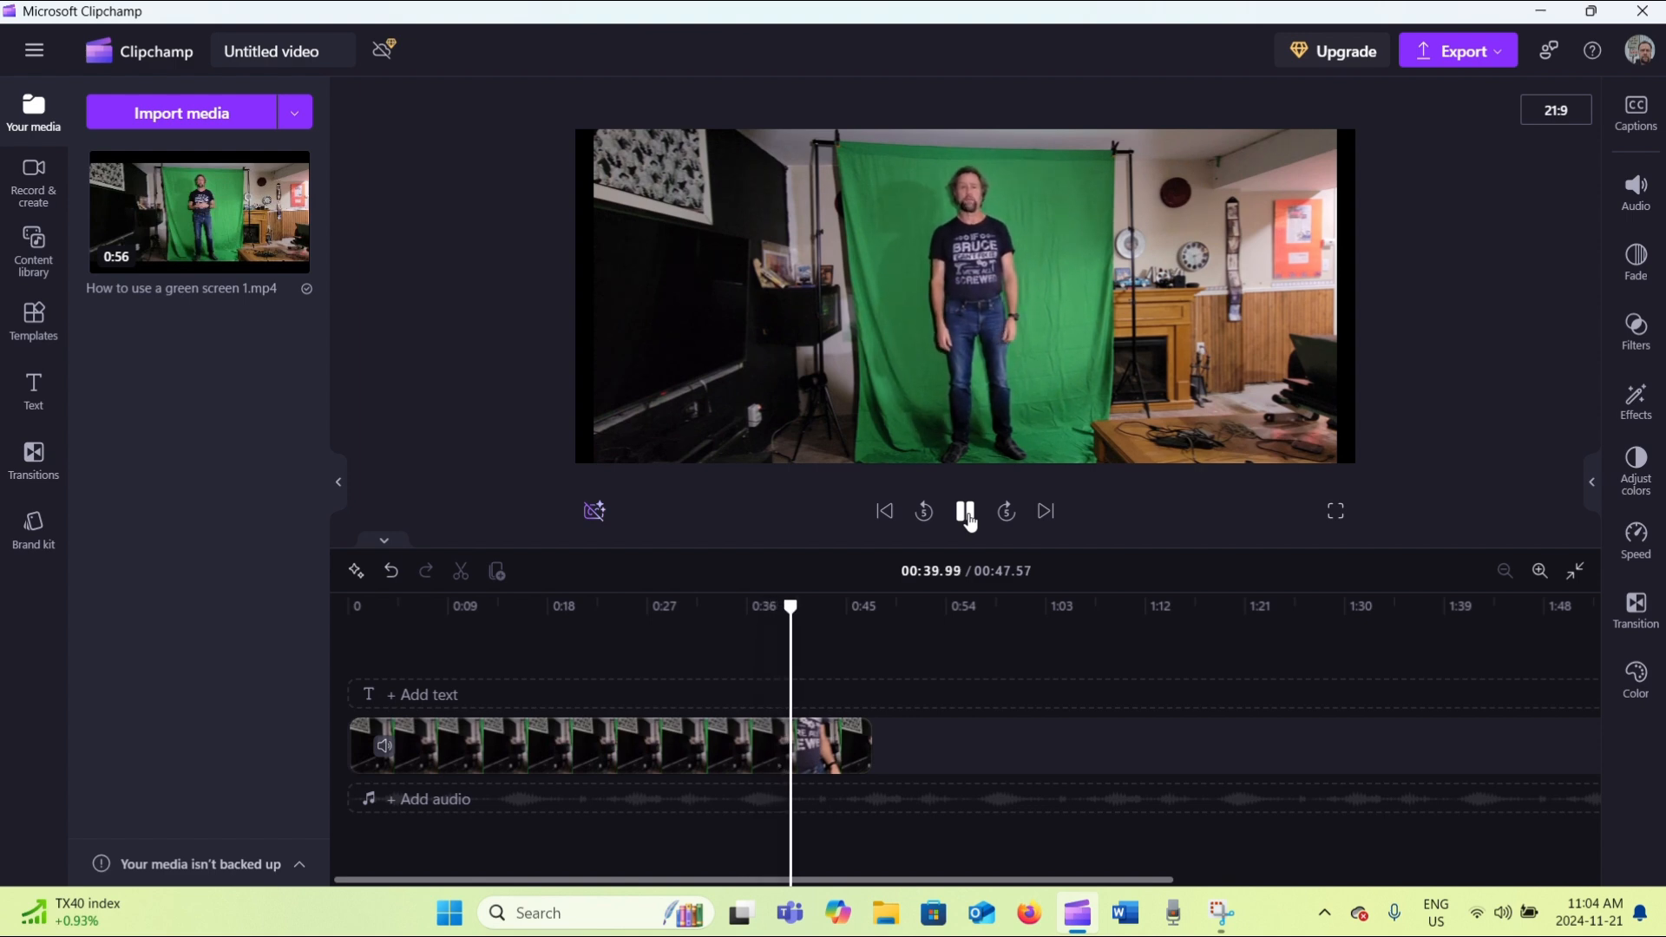
{"action": "left_click", "coordinate": [966, 519]}
{"action": "left_click", "coordinate": [628, 745]}
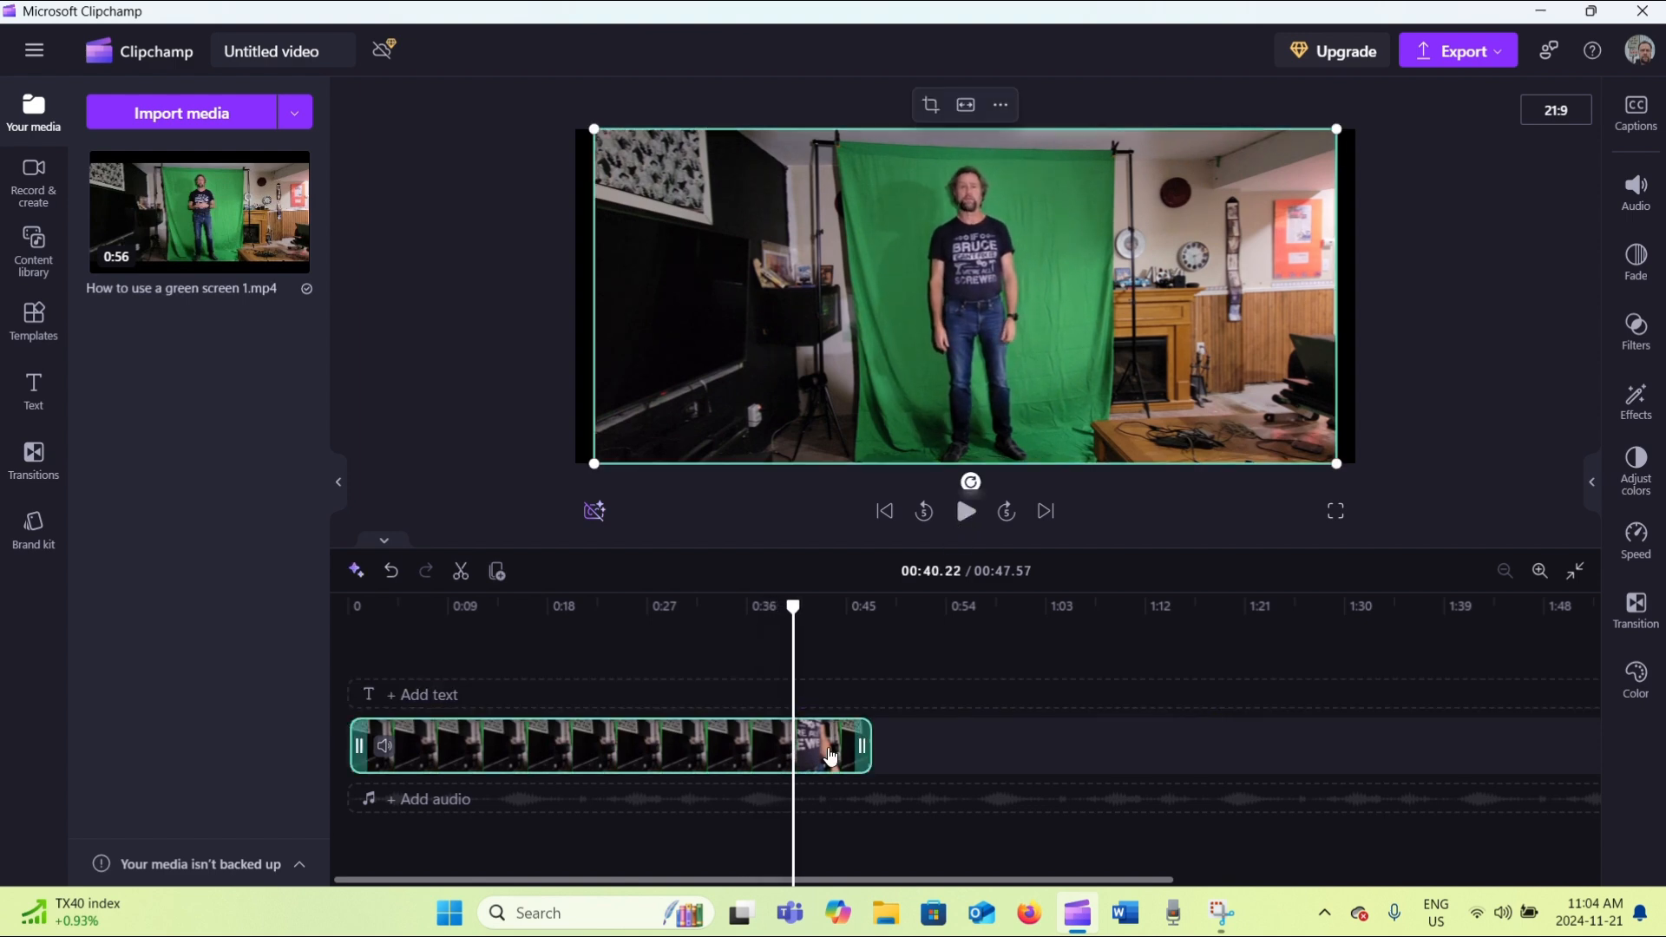
{"action": "left_click", "coordinate": [459, 573]}
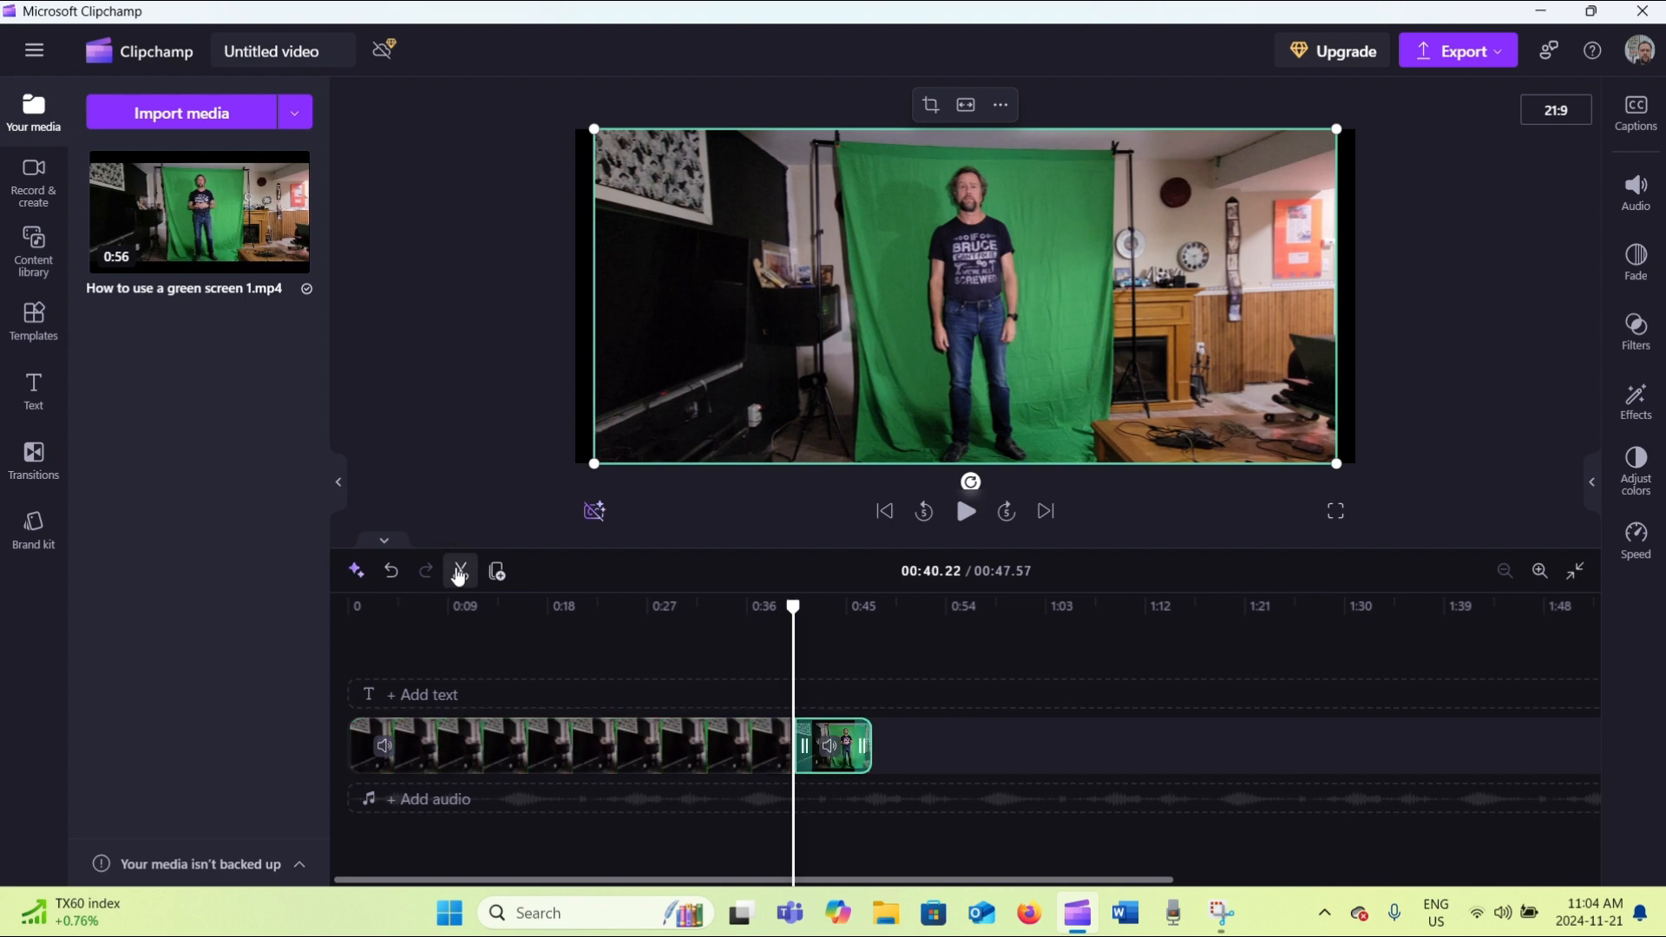
{"action": "key", "text": "Delete"}
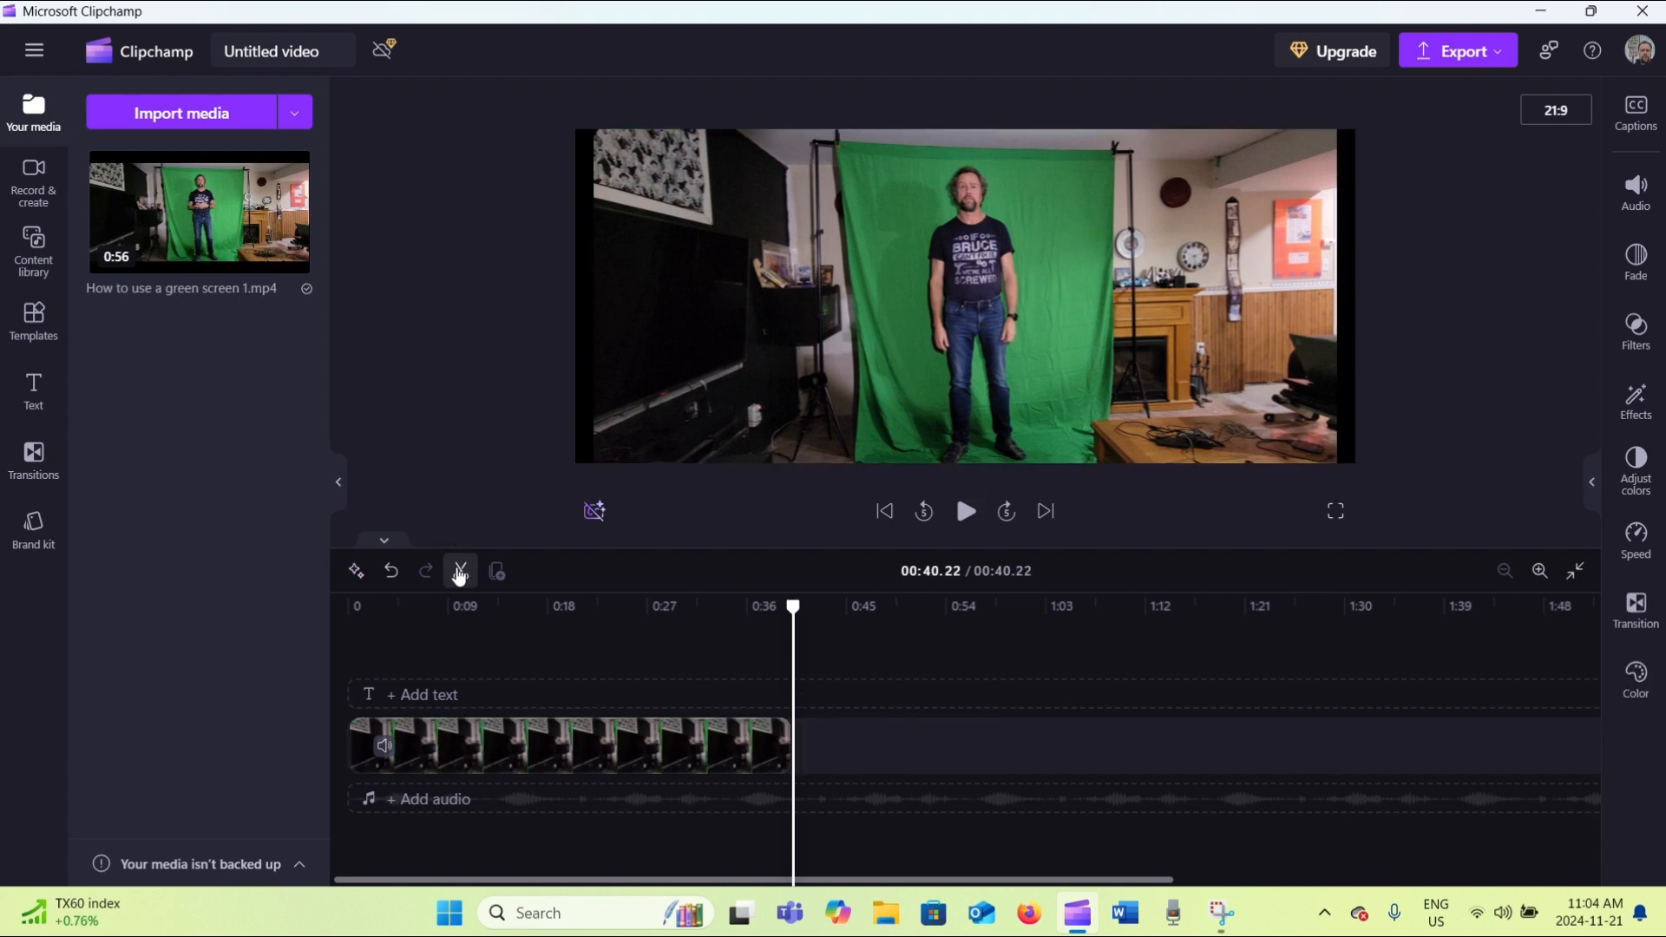
Return to the start and crop both sides of the clip so only the green screen area remains
{"action": "left_click", "coordinate": [886, 520]}
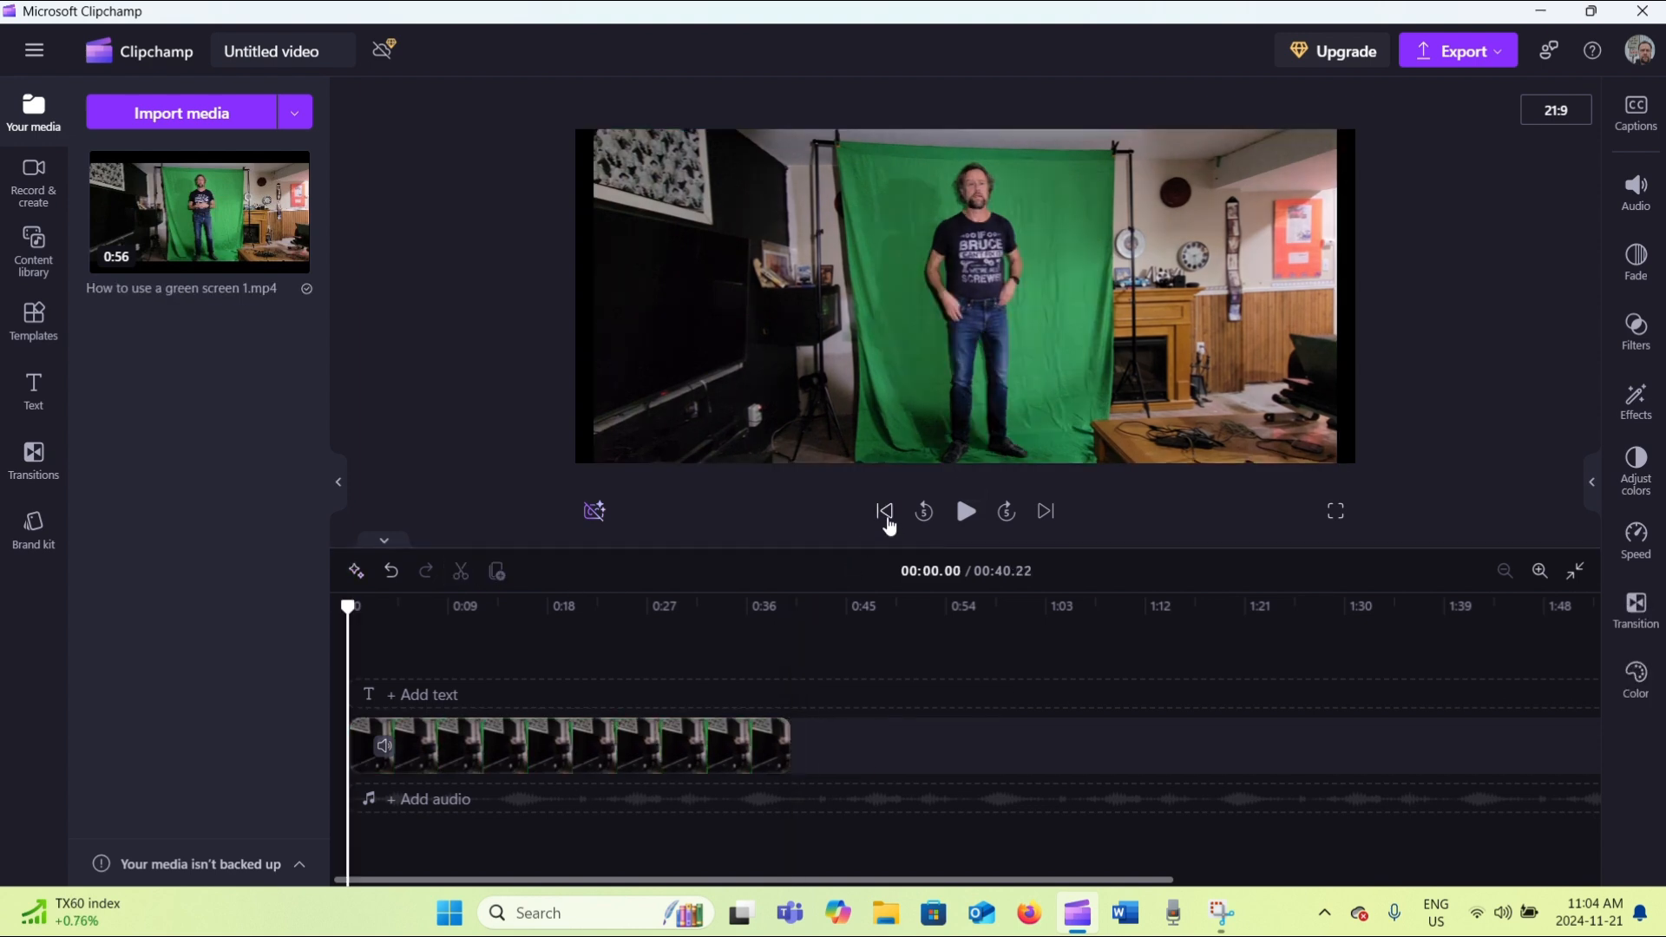
{"action": "left_click", "coordinate": [828, 401]}
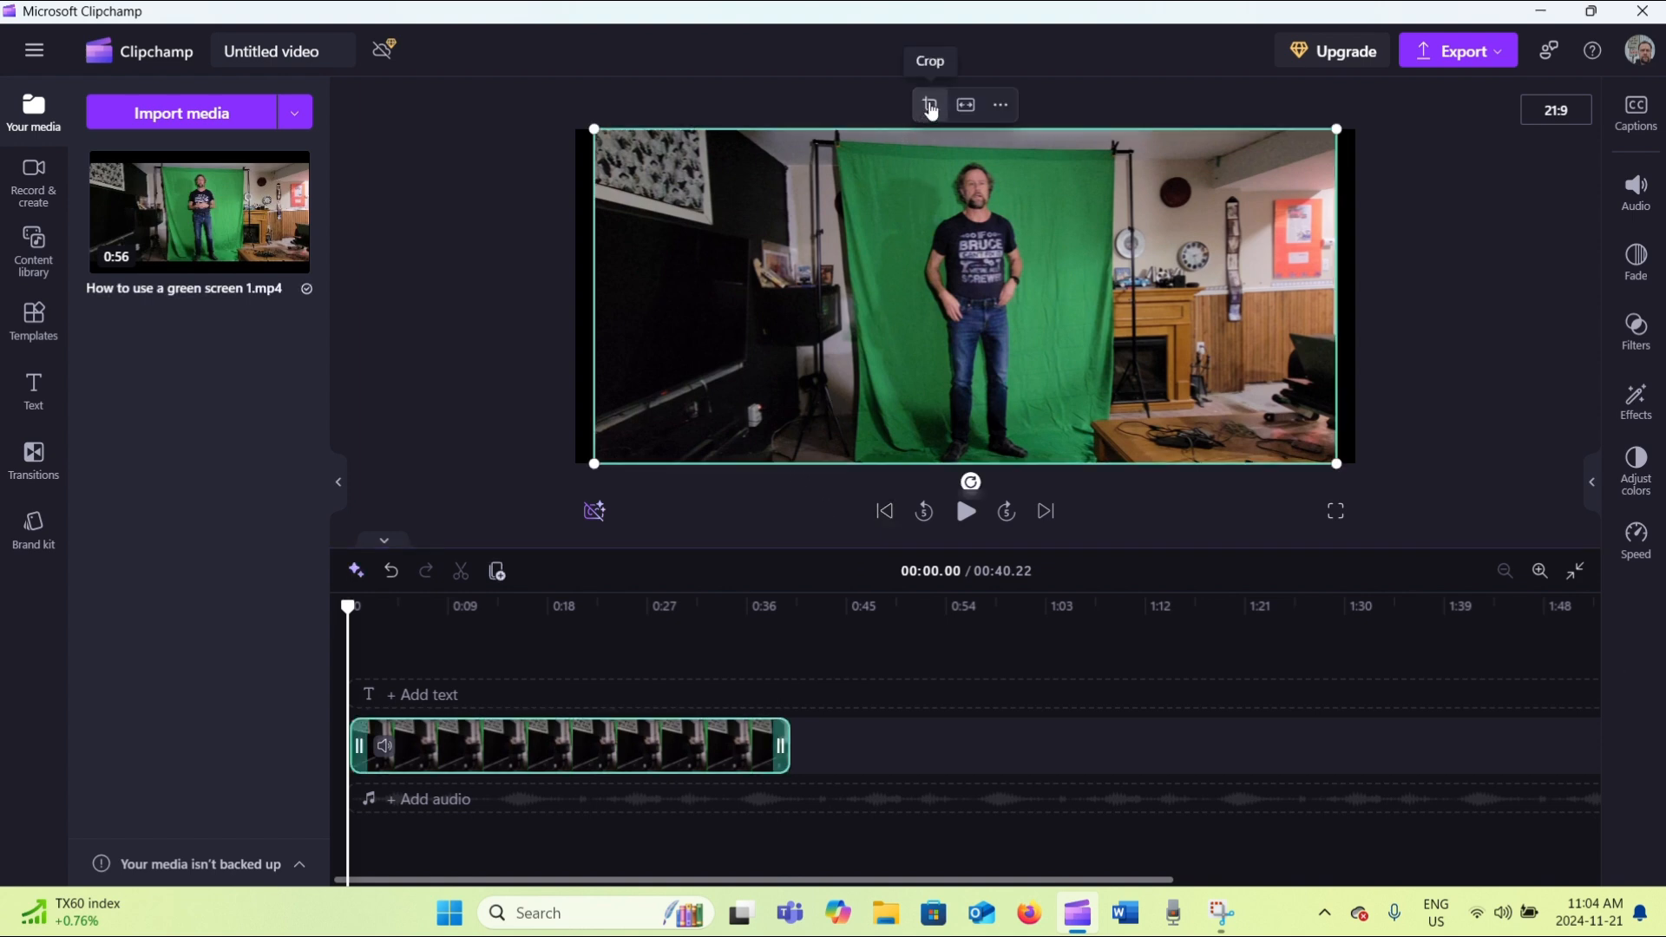
{"action": "left_click", "coordinate": [930, 105]}
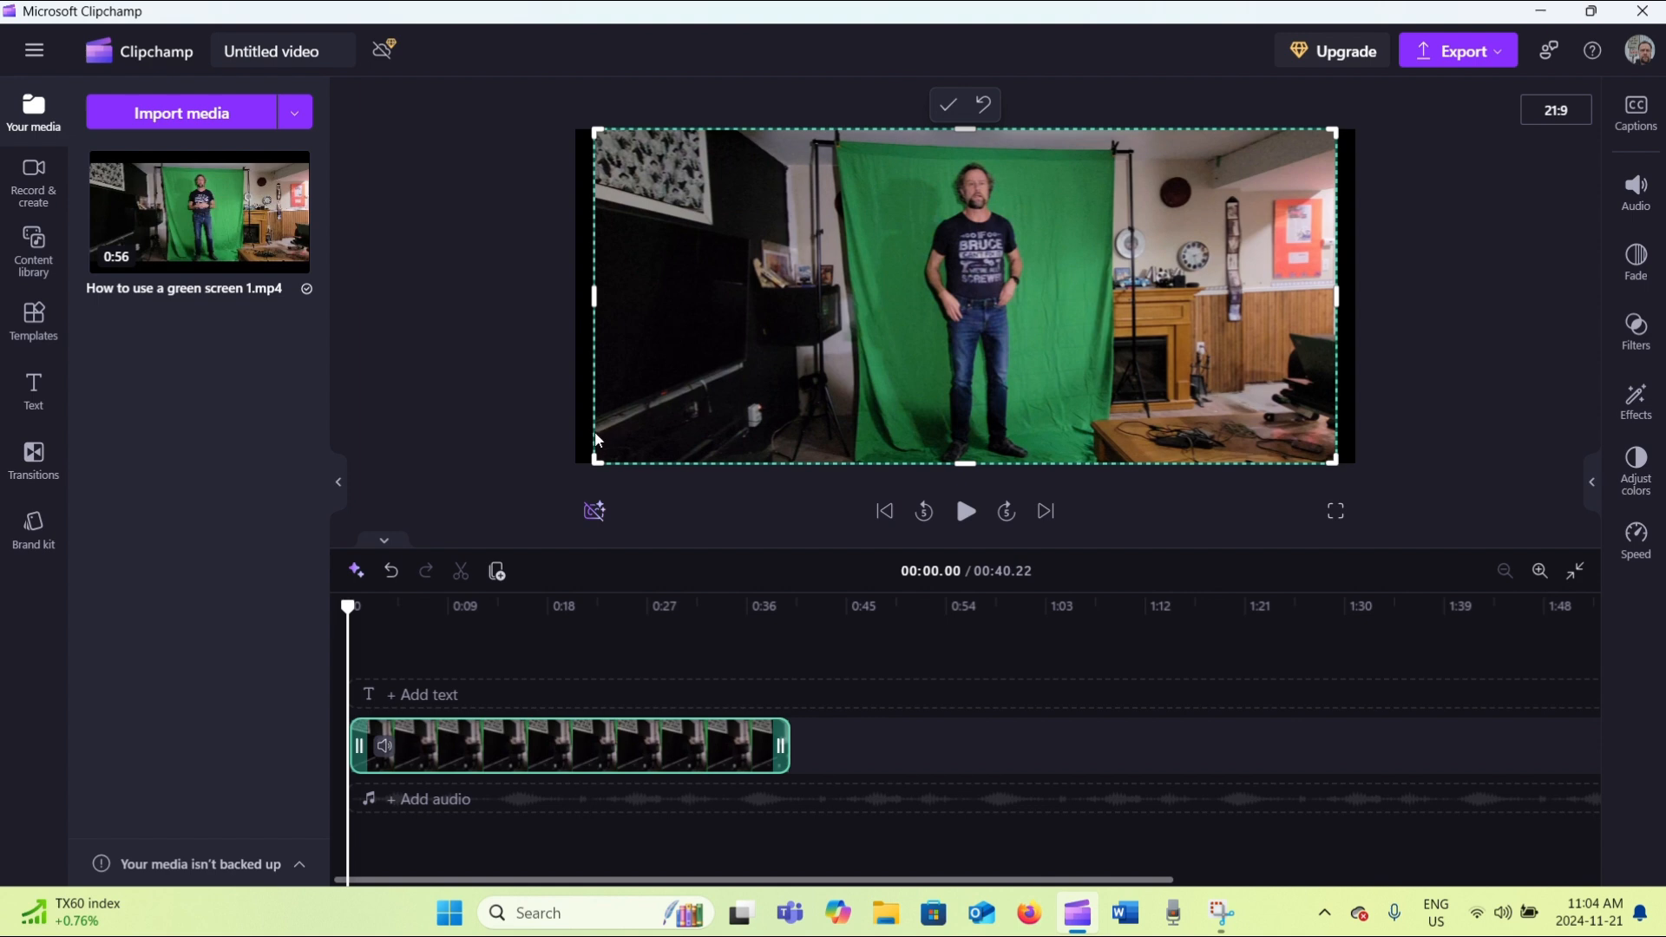
{"action": "left_click_drag", "start_coordinate": [594, 300], "coordinate": [862, 334]}
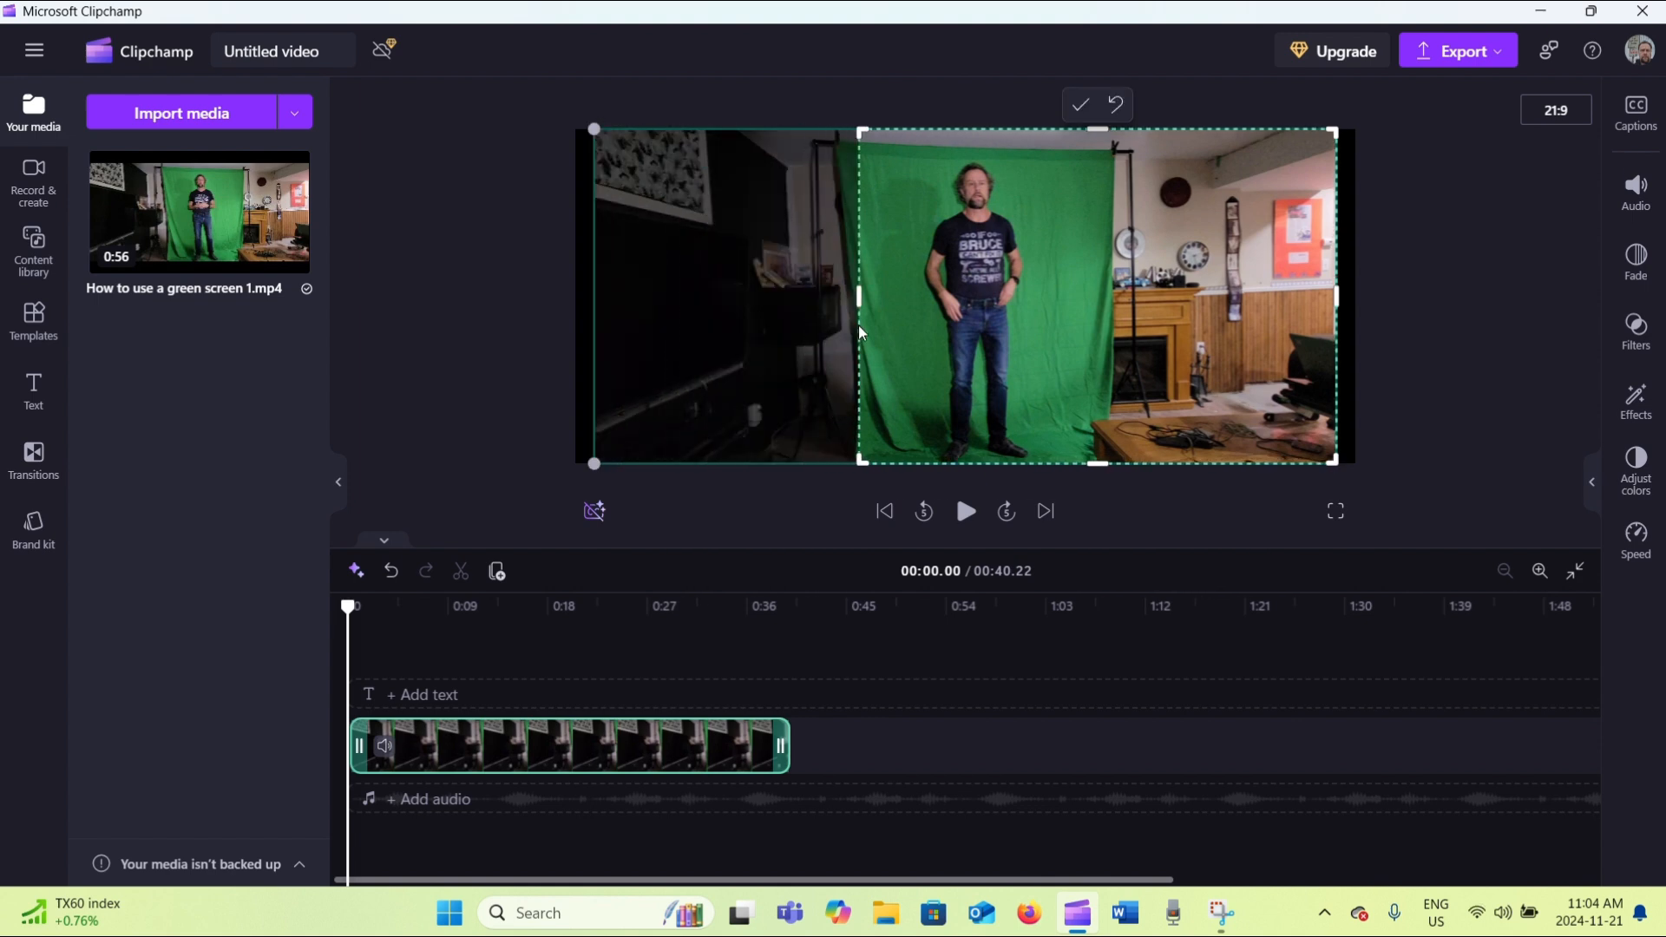
{"action": "left_click_drag", "start_coordinate": [1341, 298], "coordinate": [1112, 298]}
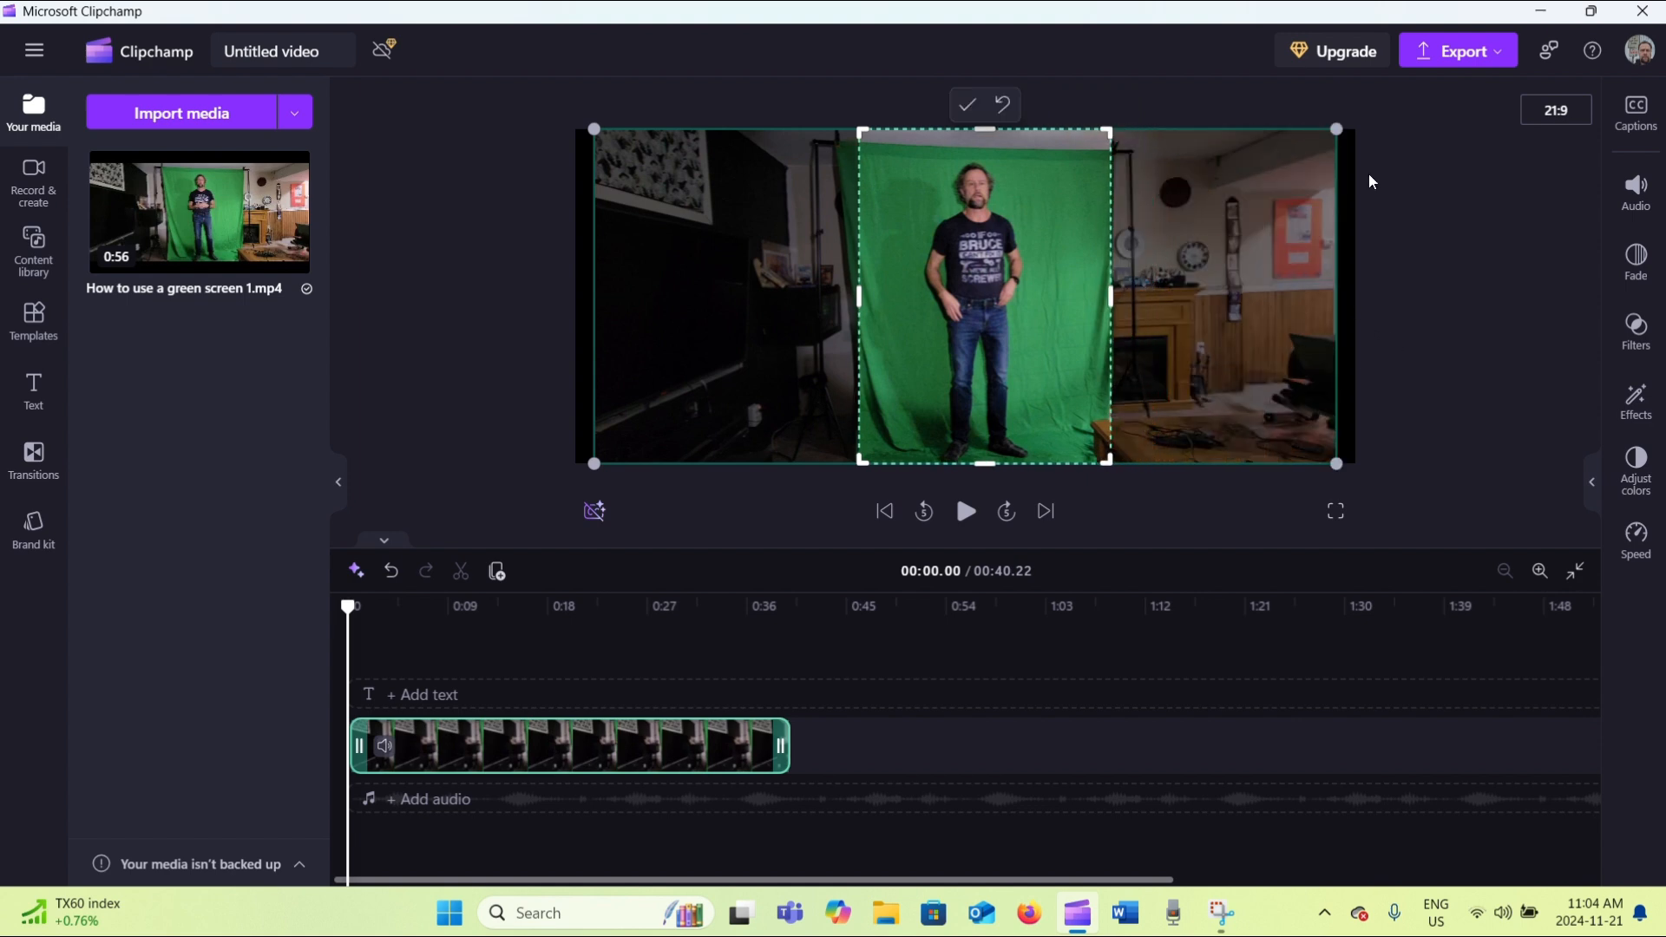
Set the video's aspect ratio to 16:9 and fit the cropped clip to the frame
{"action": "left_click", "coordinate": [1532, 120]}
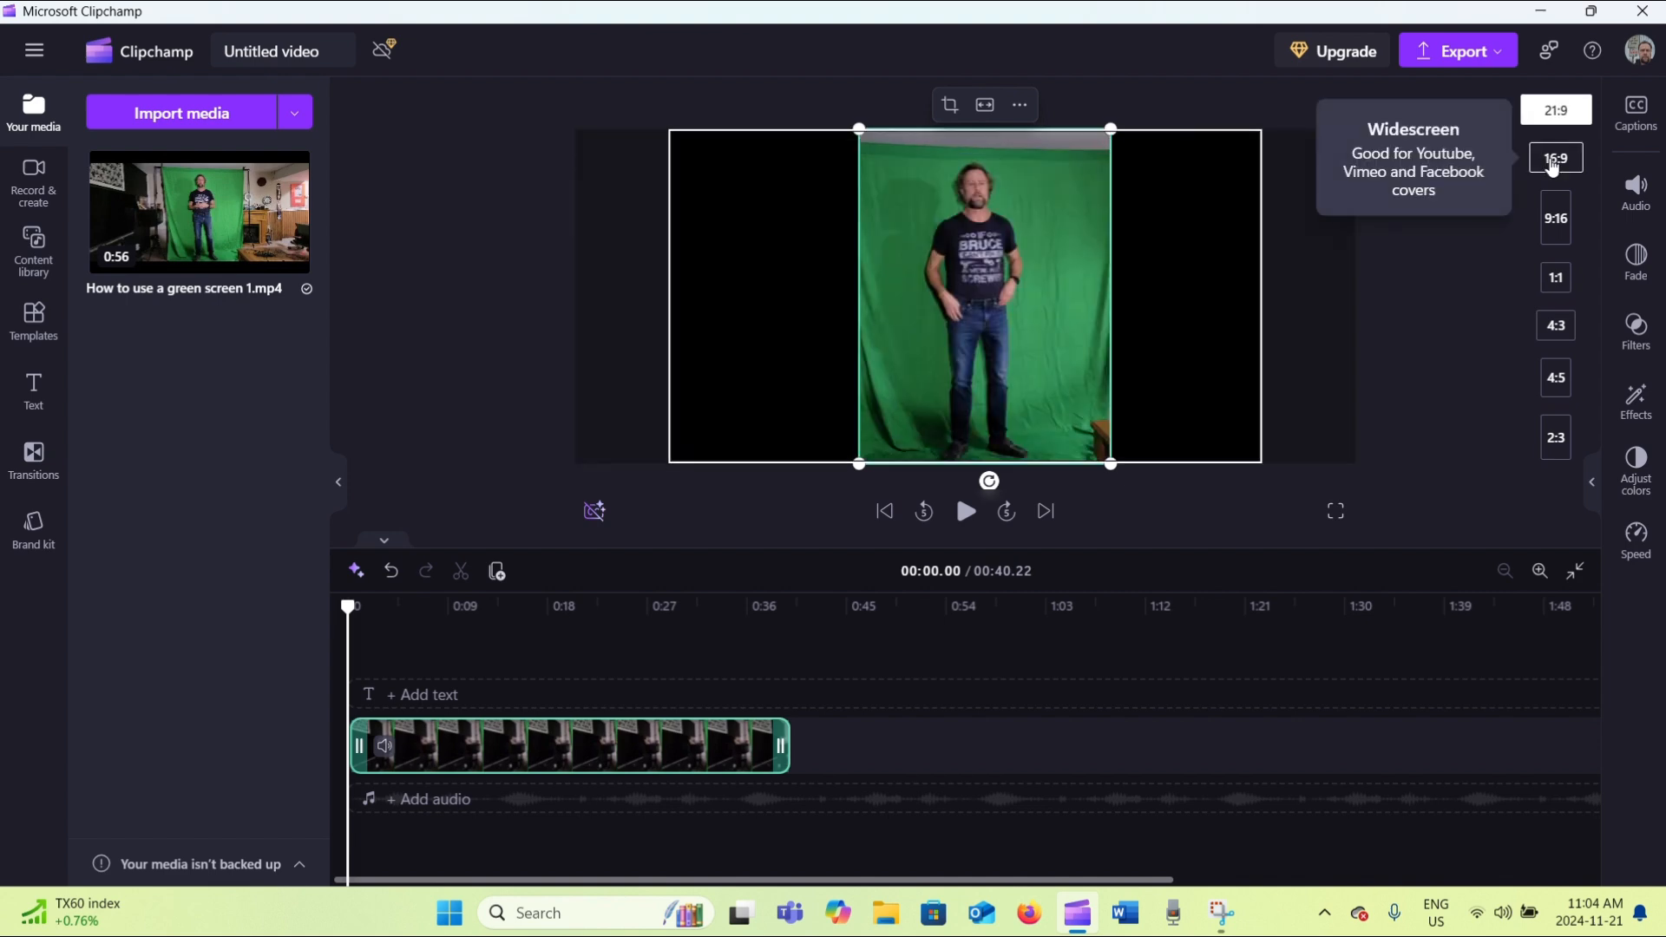
{"action": "left_click", "coordinate": [1553, 158]}
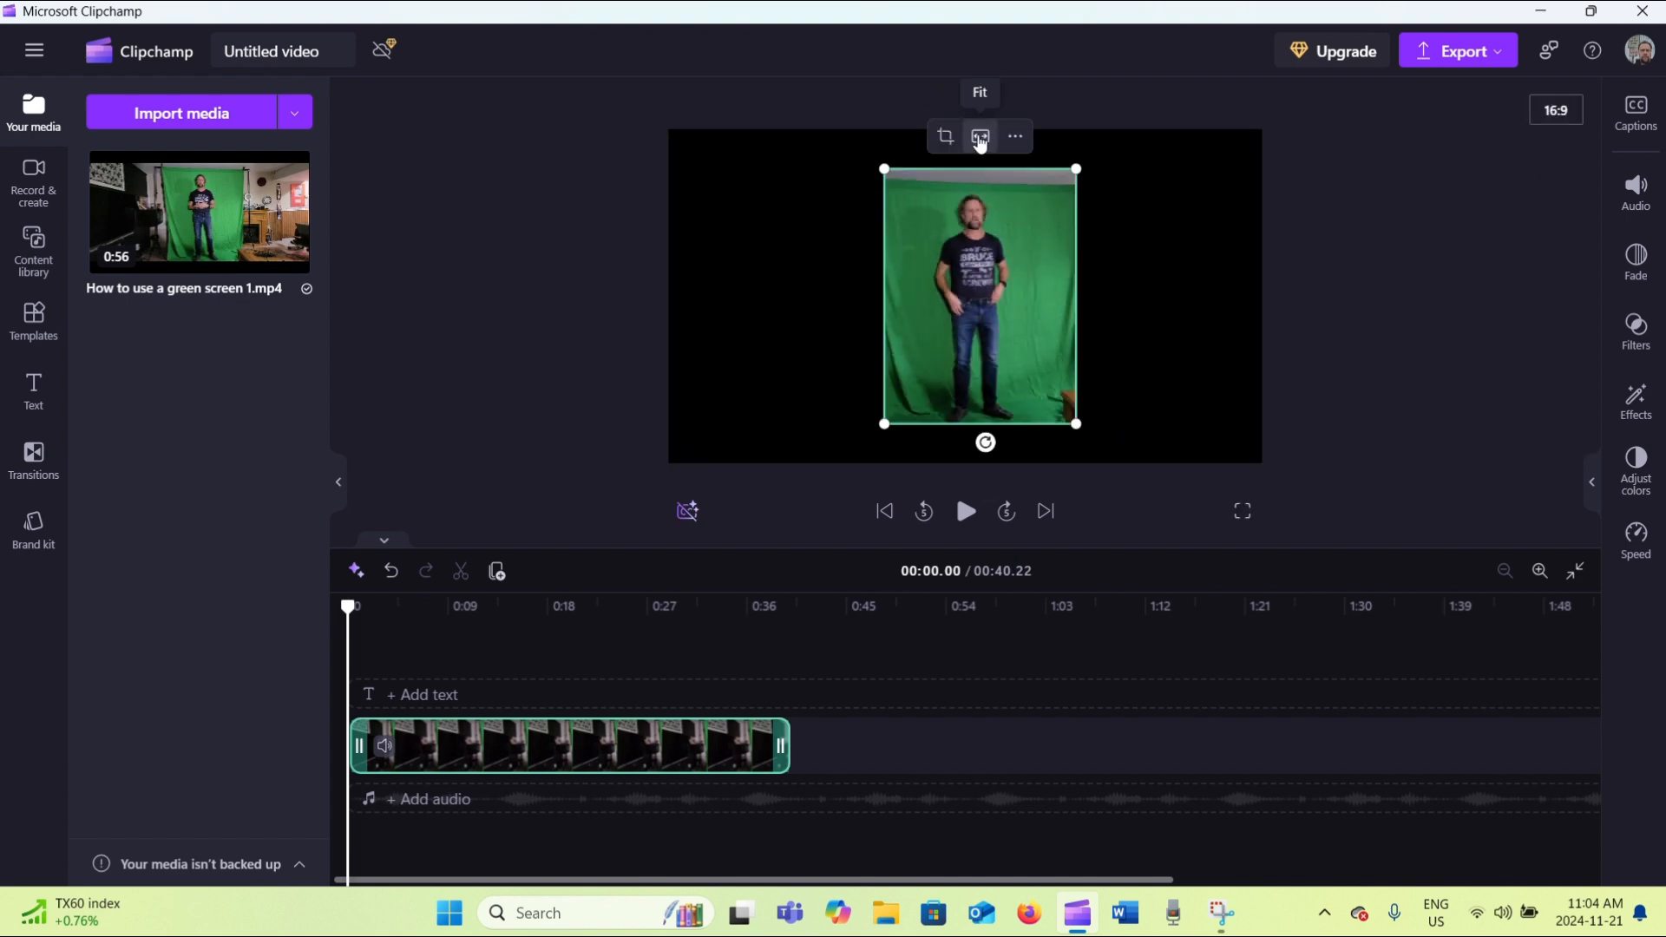
{"action": "left_click", "coordinate": [980, 139]}
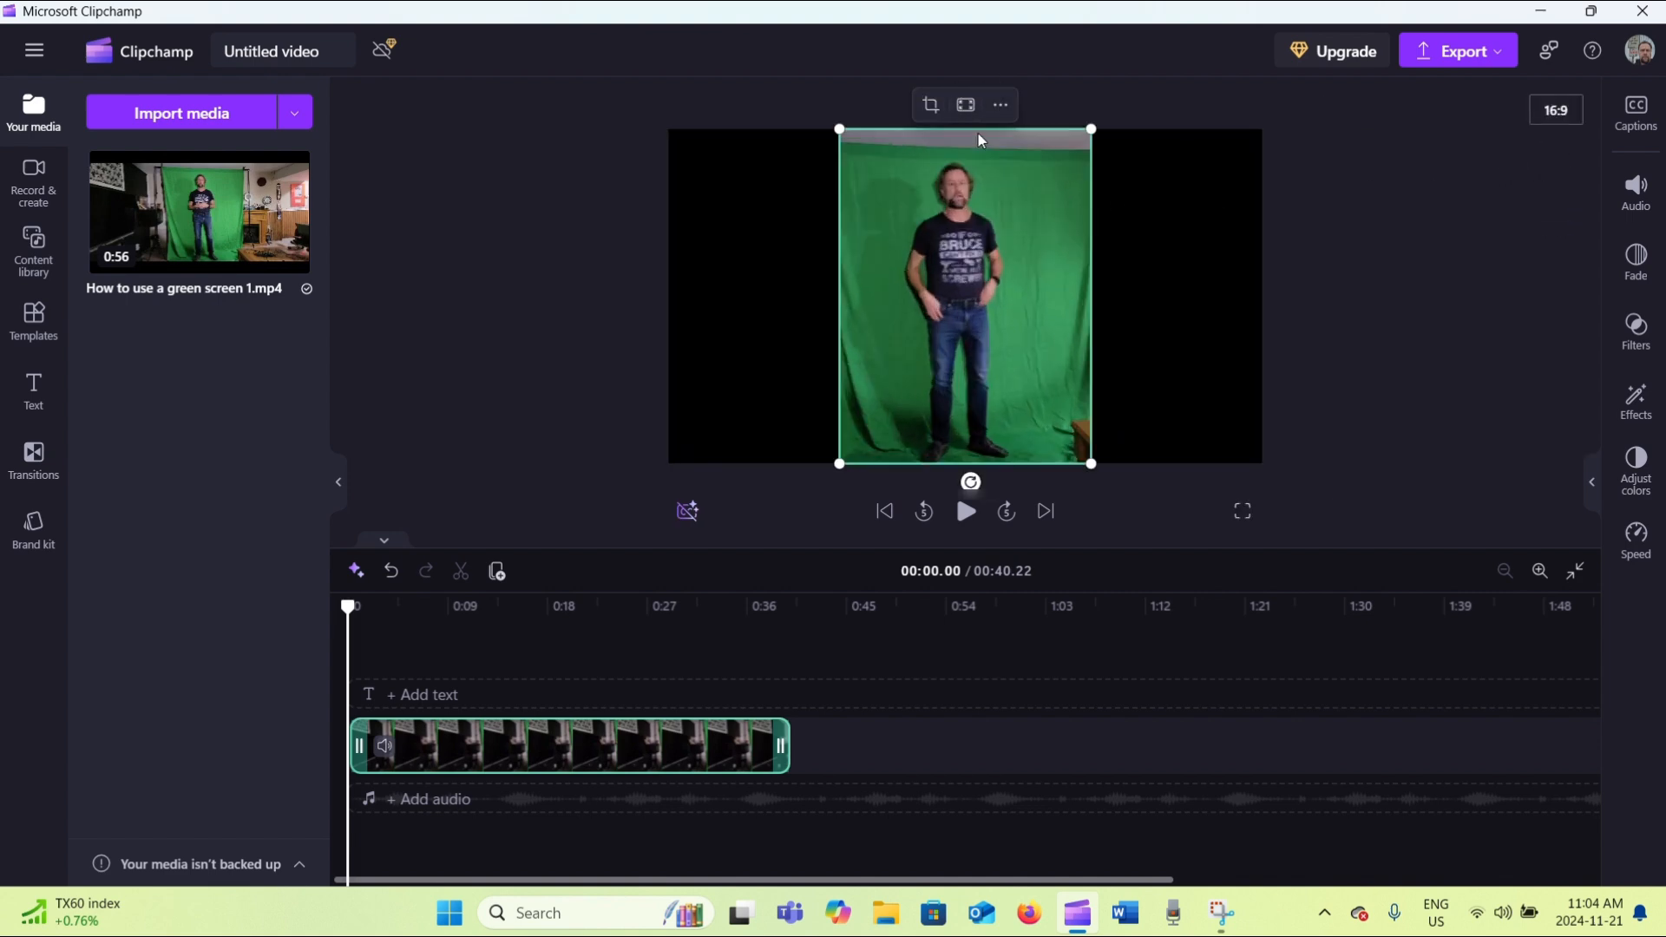
Try filling the frame with the clip, moving it around and scaling it down, and return it to the fitted size
{"action": "left_click", "coordinate": [966, 107]}
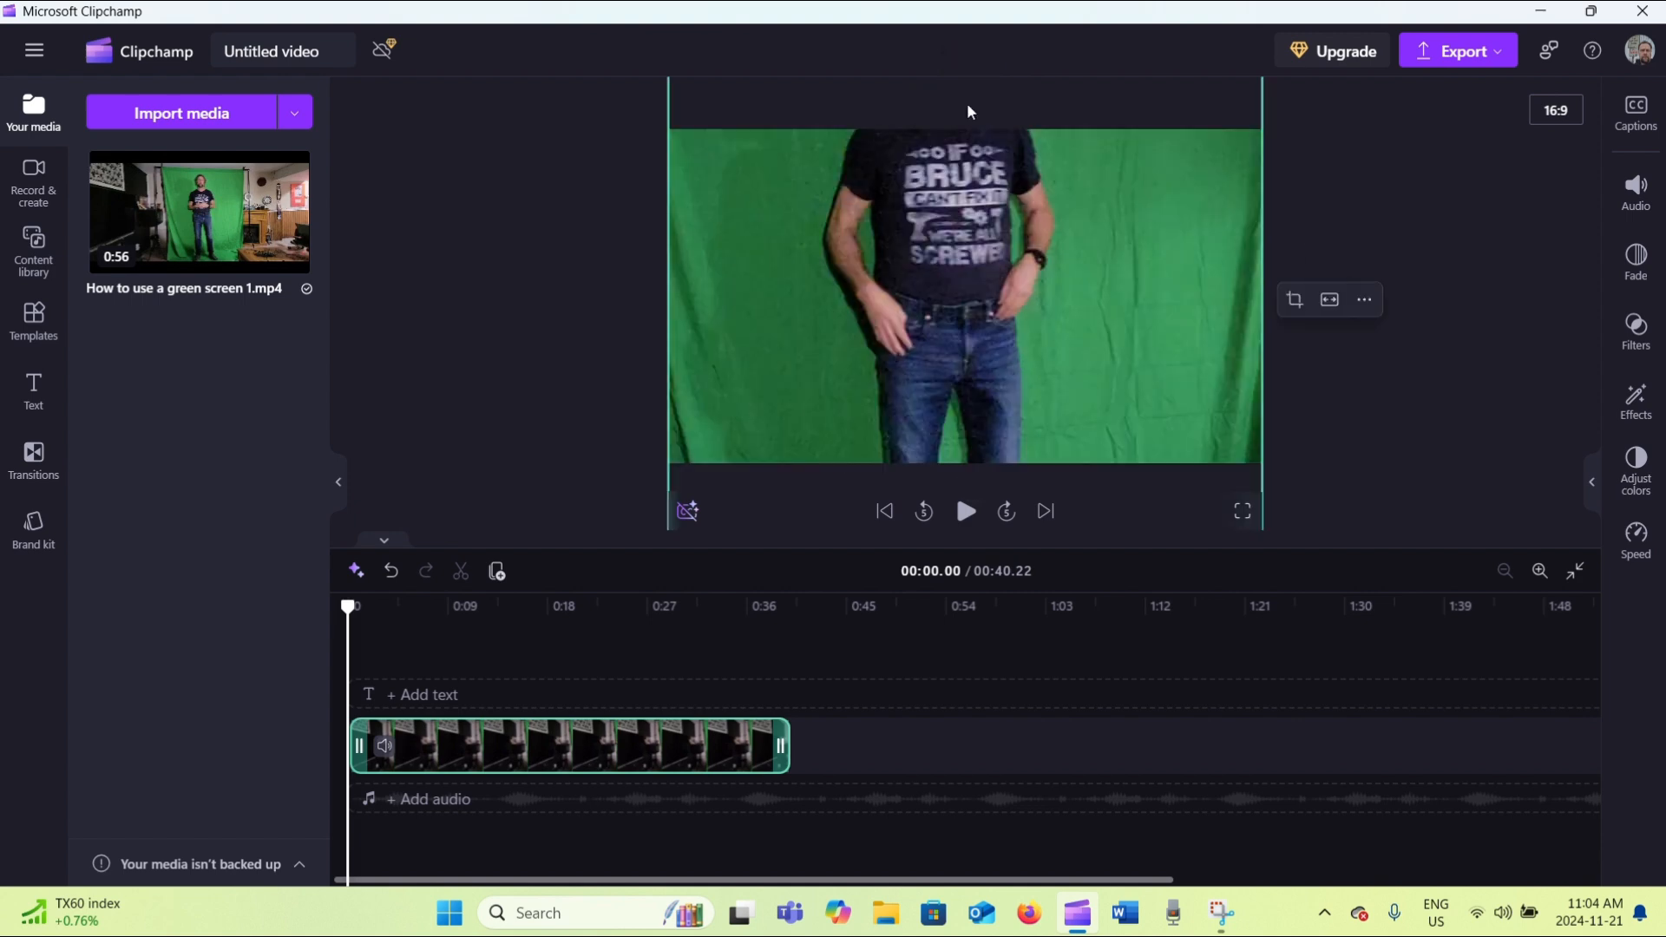
{"action": "left_click_drag", "start_coordinate": [996, 308], "coordinate": [1000, 383]}
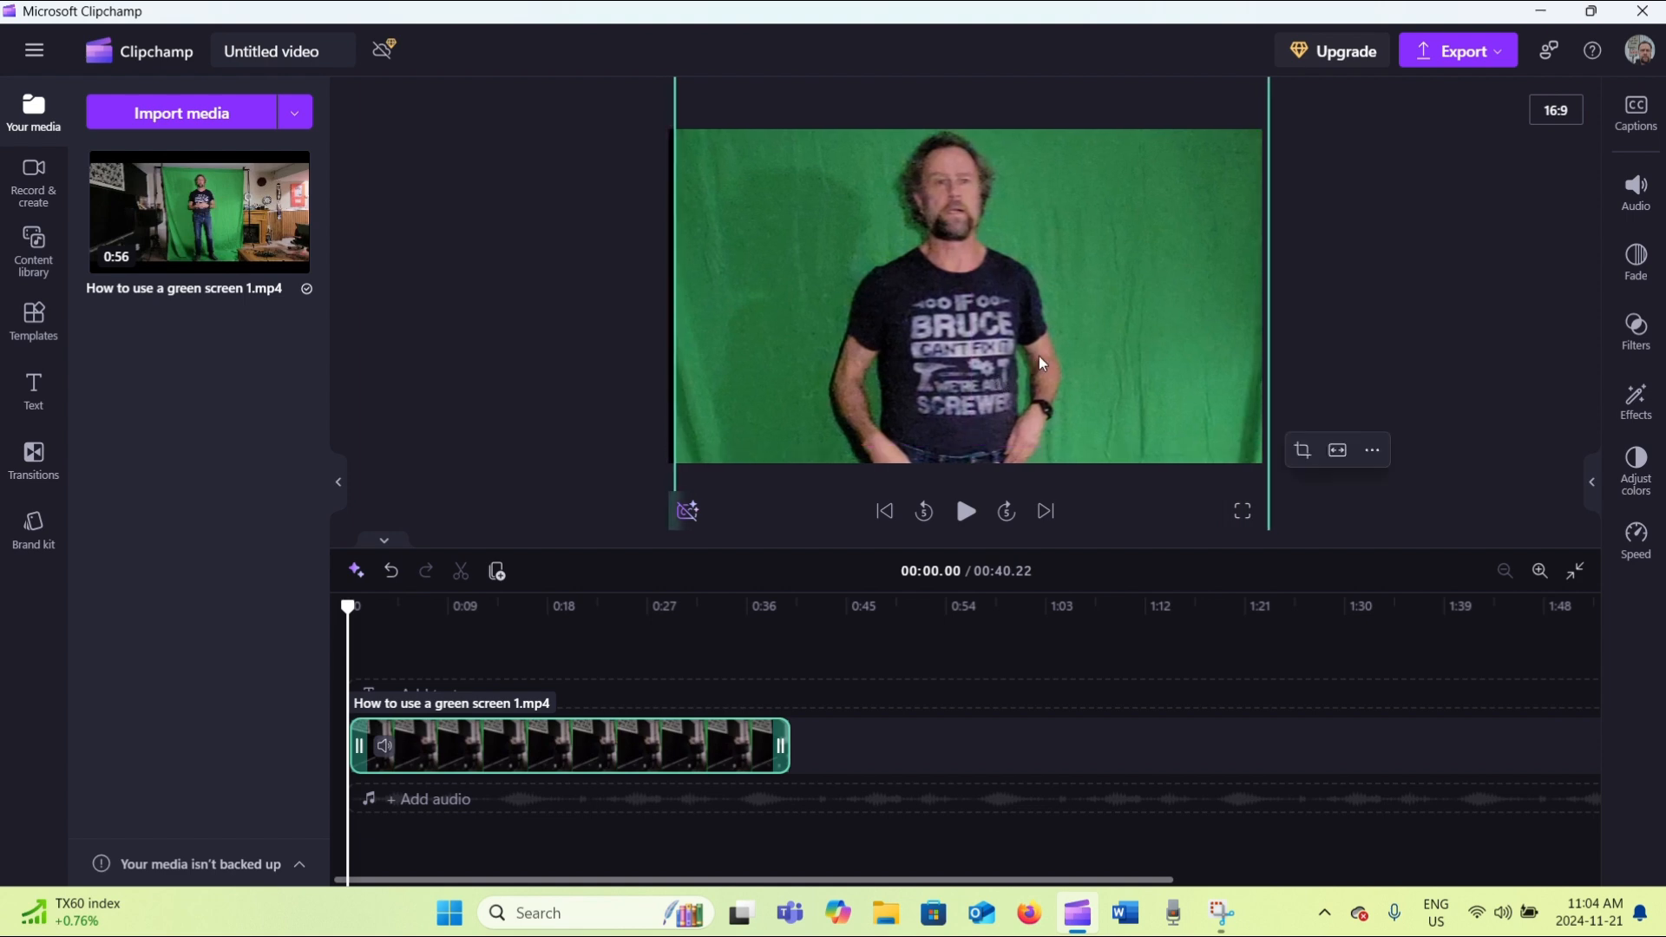
{"action": "left_click_drag", "start_coordinate": [1142, 402], "coordinate": [1091, 204]}
{"action": "left_click_drag", "start_coordinate": [1103, 358], "coordinate": [1118, 215]}
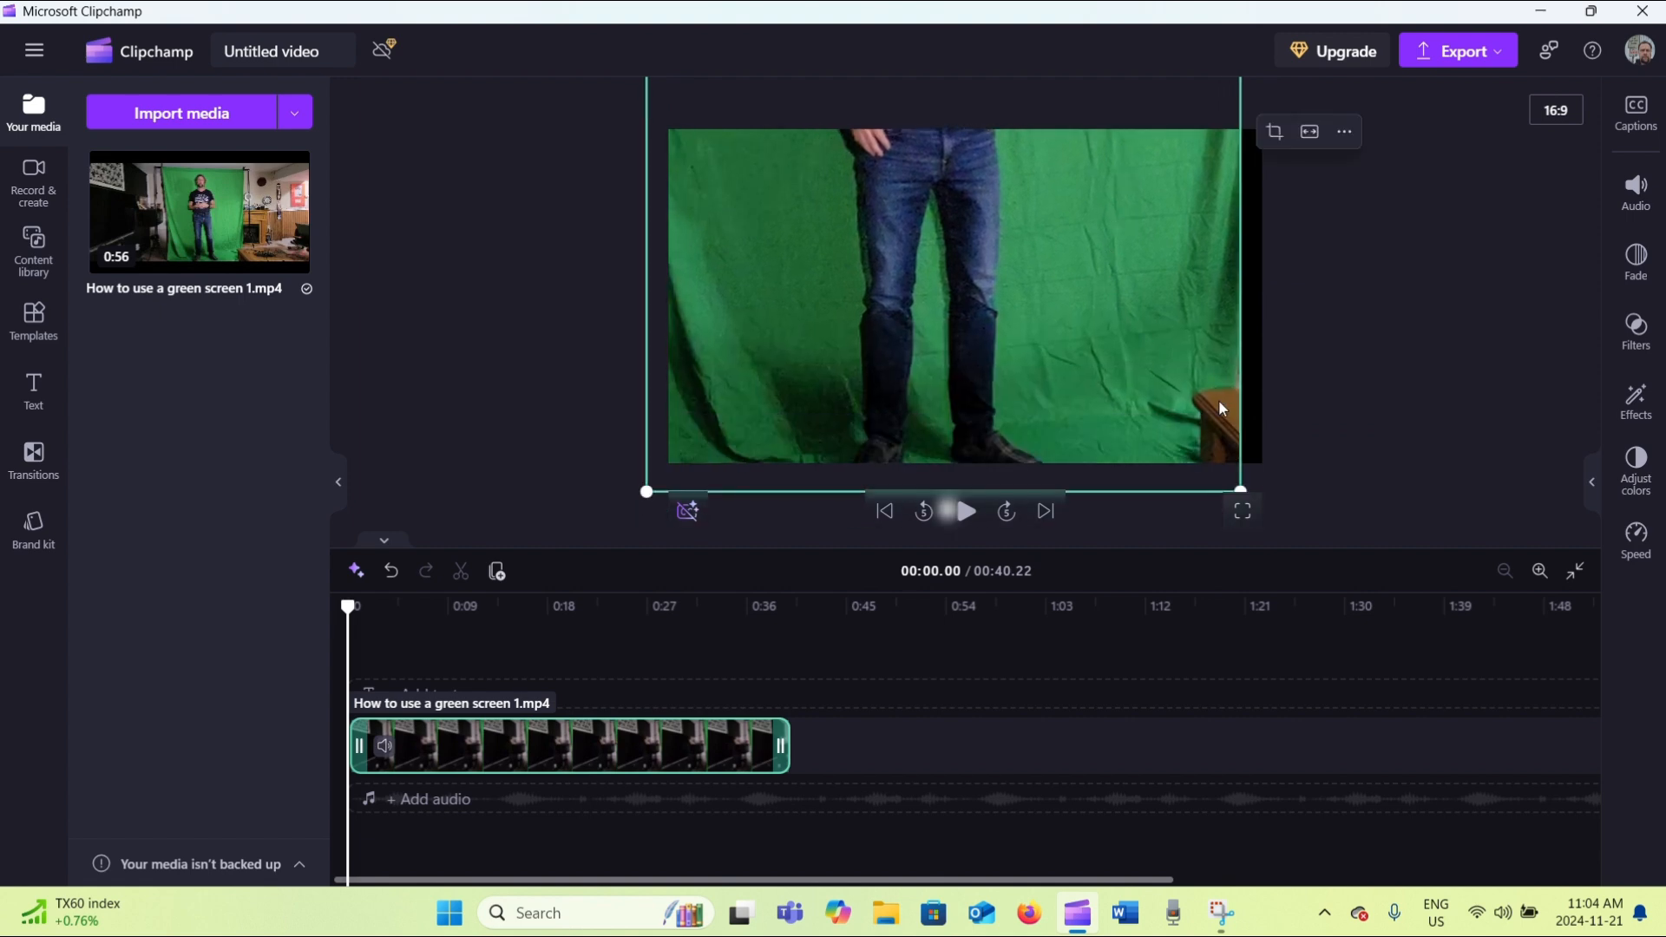
{"action": "left_click_drag", "start_coordinate": [1240, 483], "coordinate": [1134, 364]}
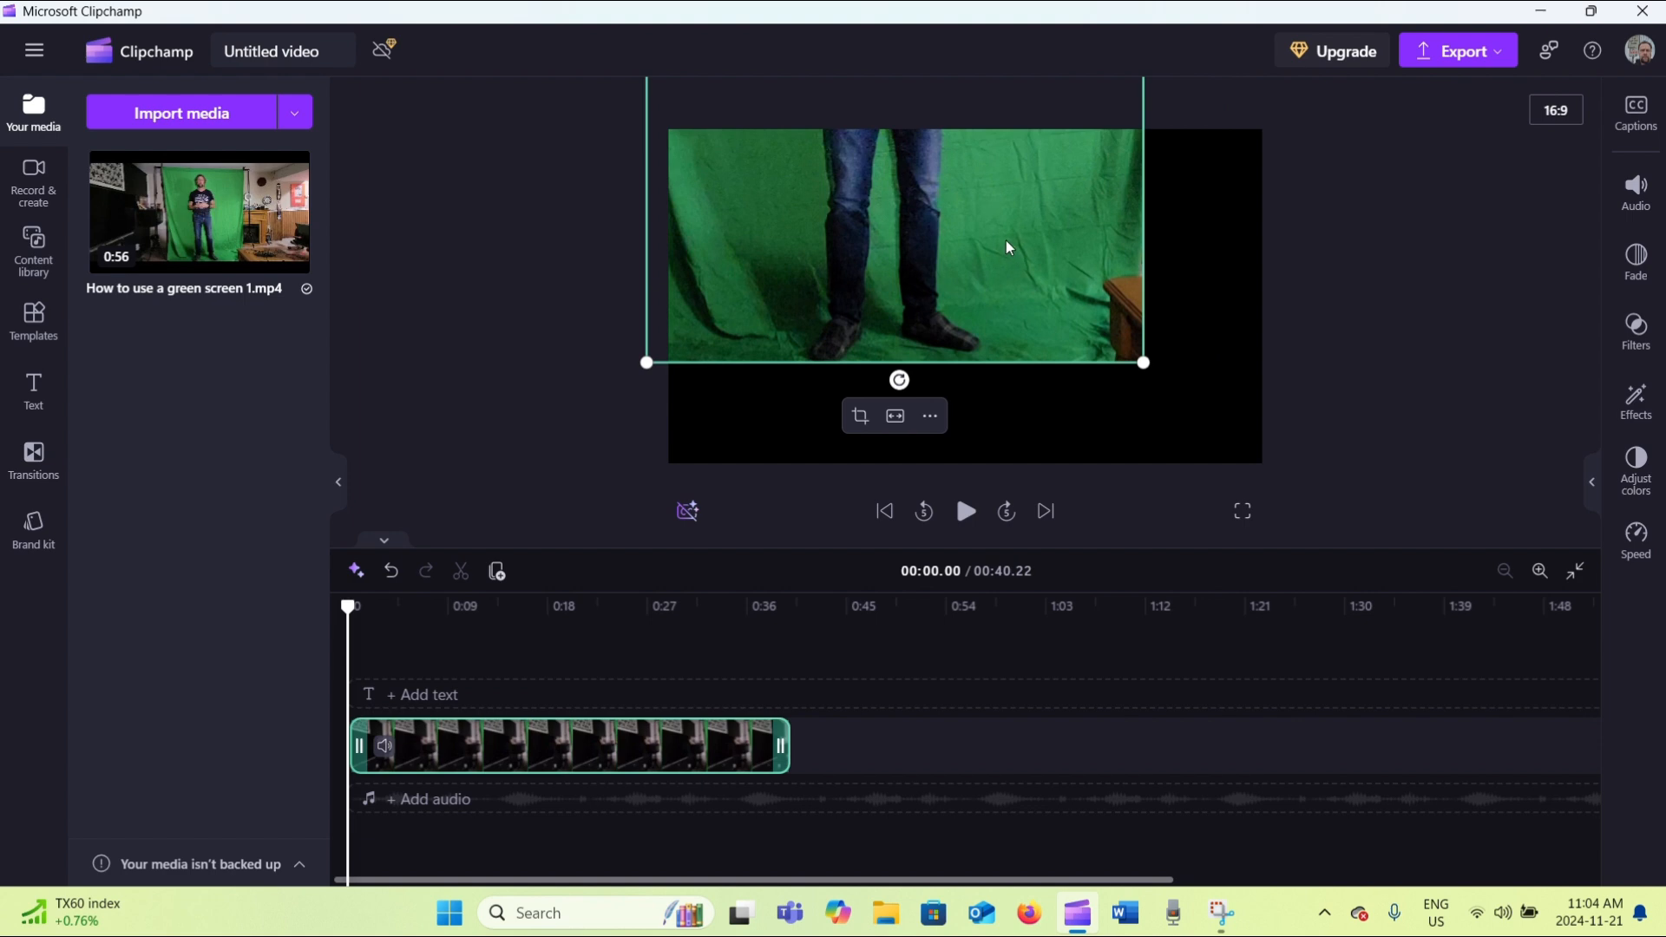
{"action": "left_click_drag", "start_coordinate": [1004, 249], "coordinate": [1126, 614]}
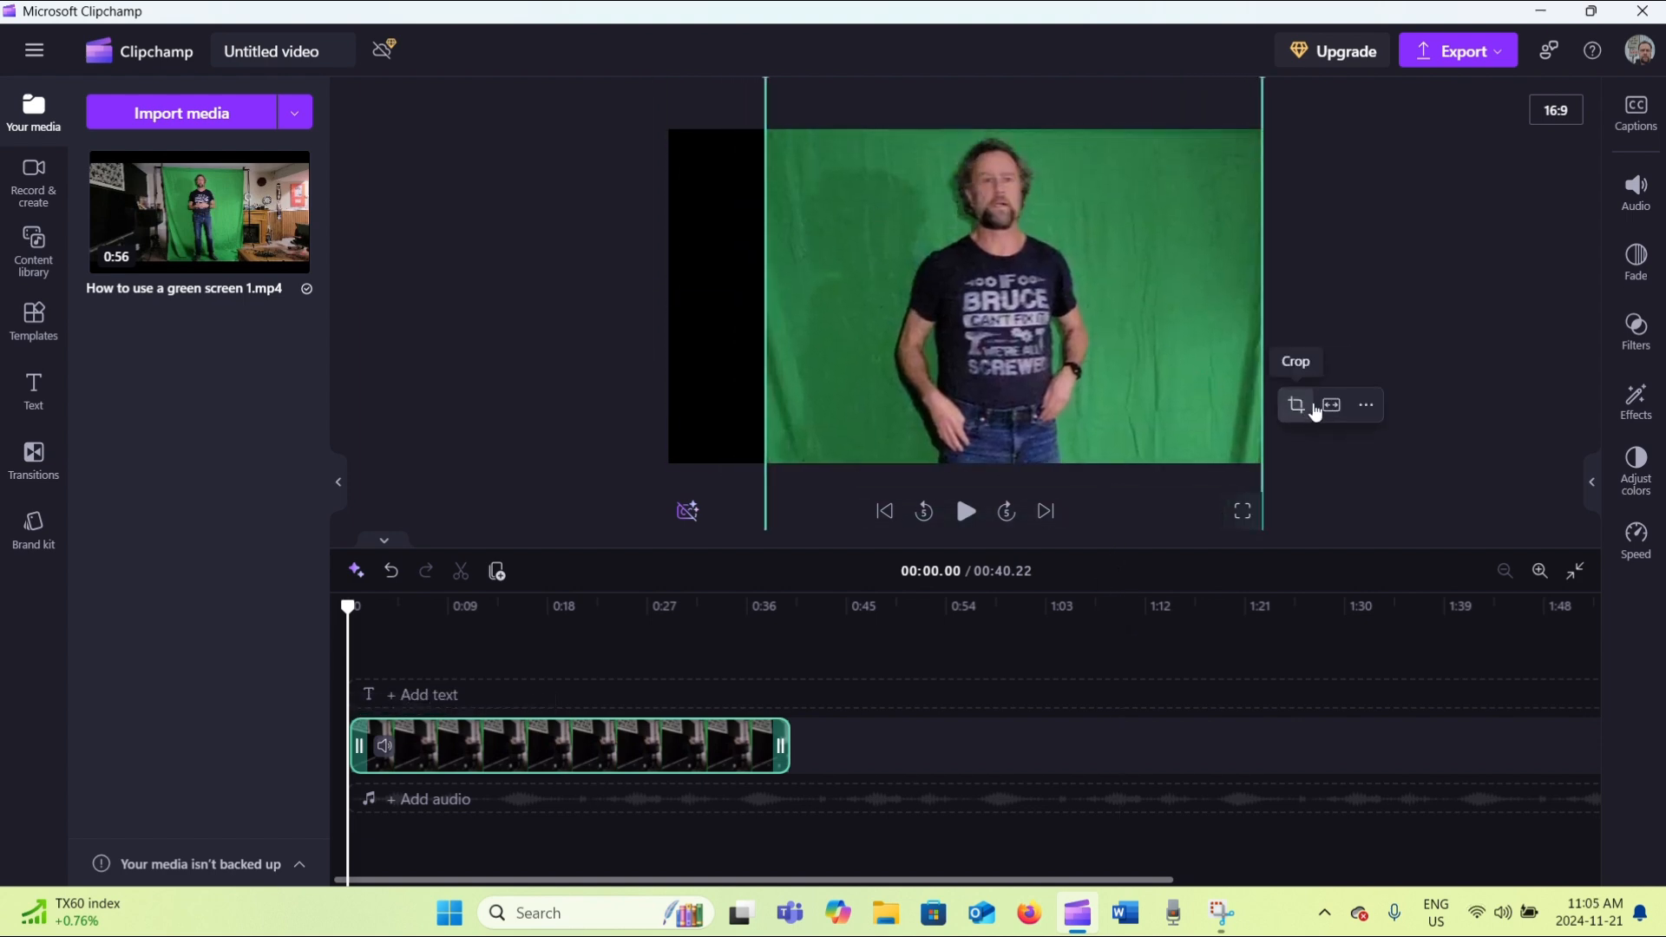
{"action": "left_click", "coordinate": [1333, 408]}
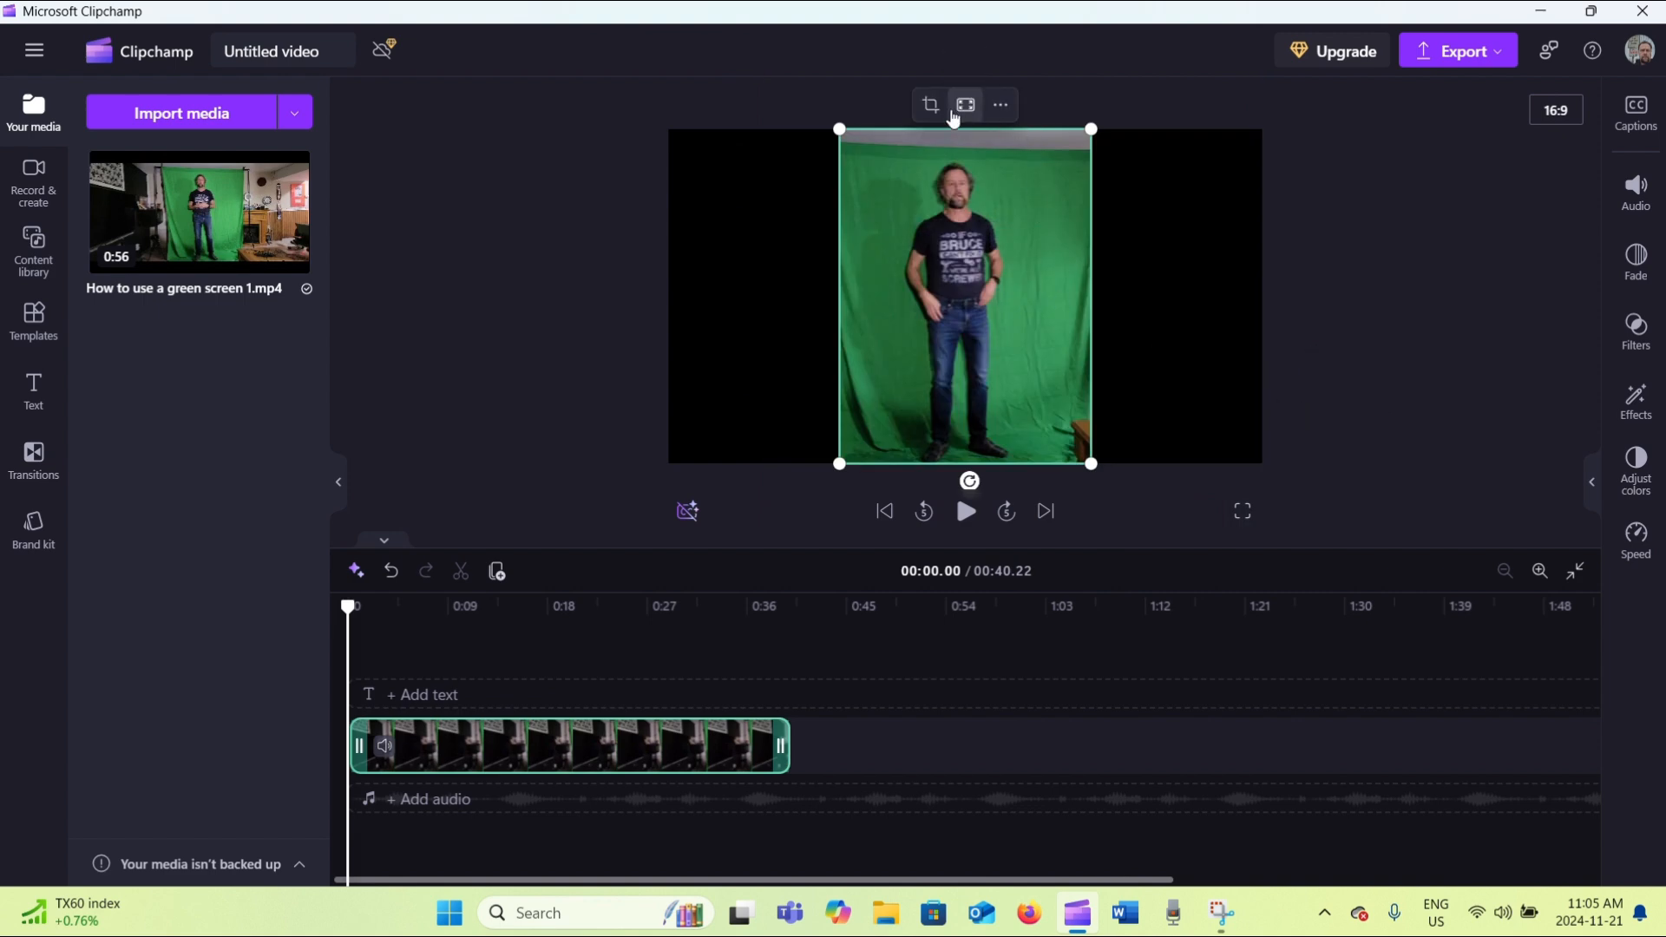
Try filling the frame with the clip lowered to show the presenter's head and torso, and revert to fit
{"action": "left_click", "coordinate": [965, 108]}
{"action": "left_click_drag", "start_coordinate": [1041, 201], "coordinate": [1063, 382]}
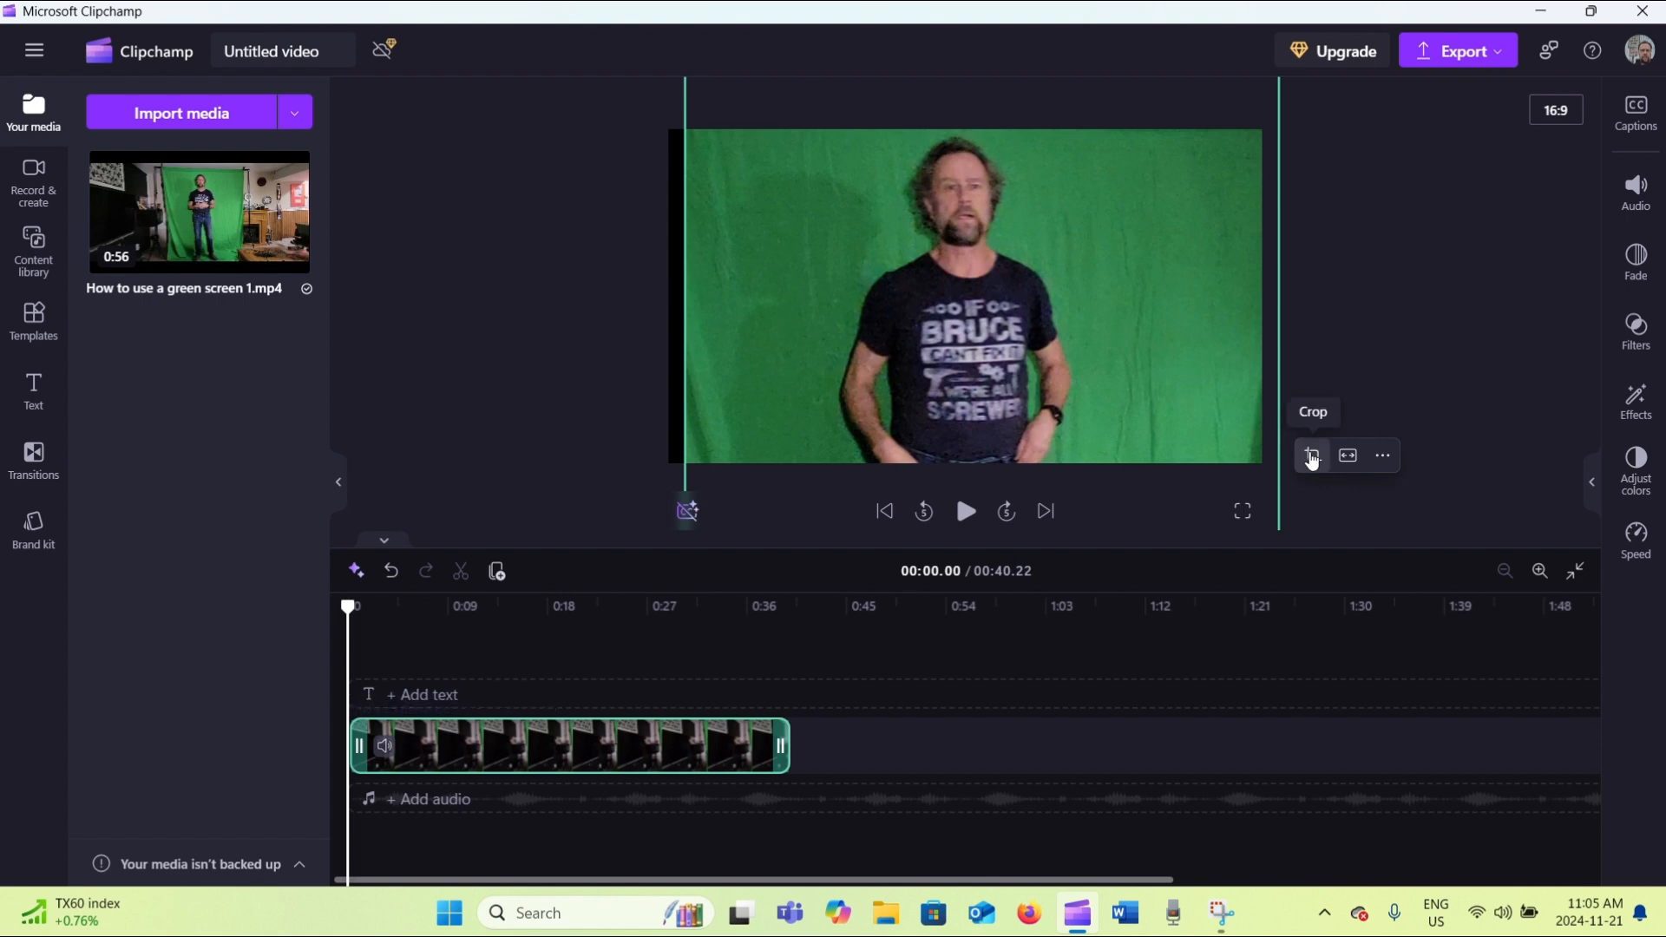
{"action": "left_click", "coordinate": [1313, 456]}
{"action": "left_click", "coordinate": [1313, 456]}
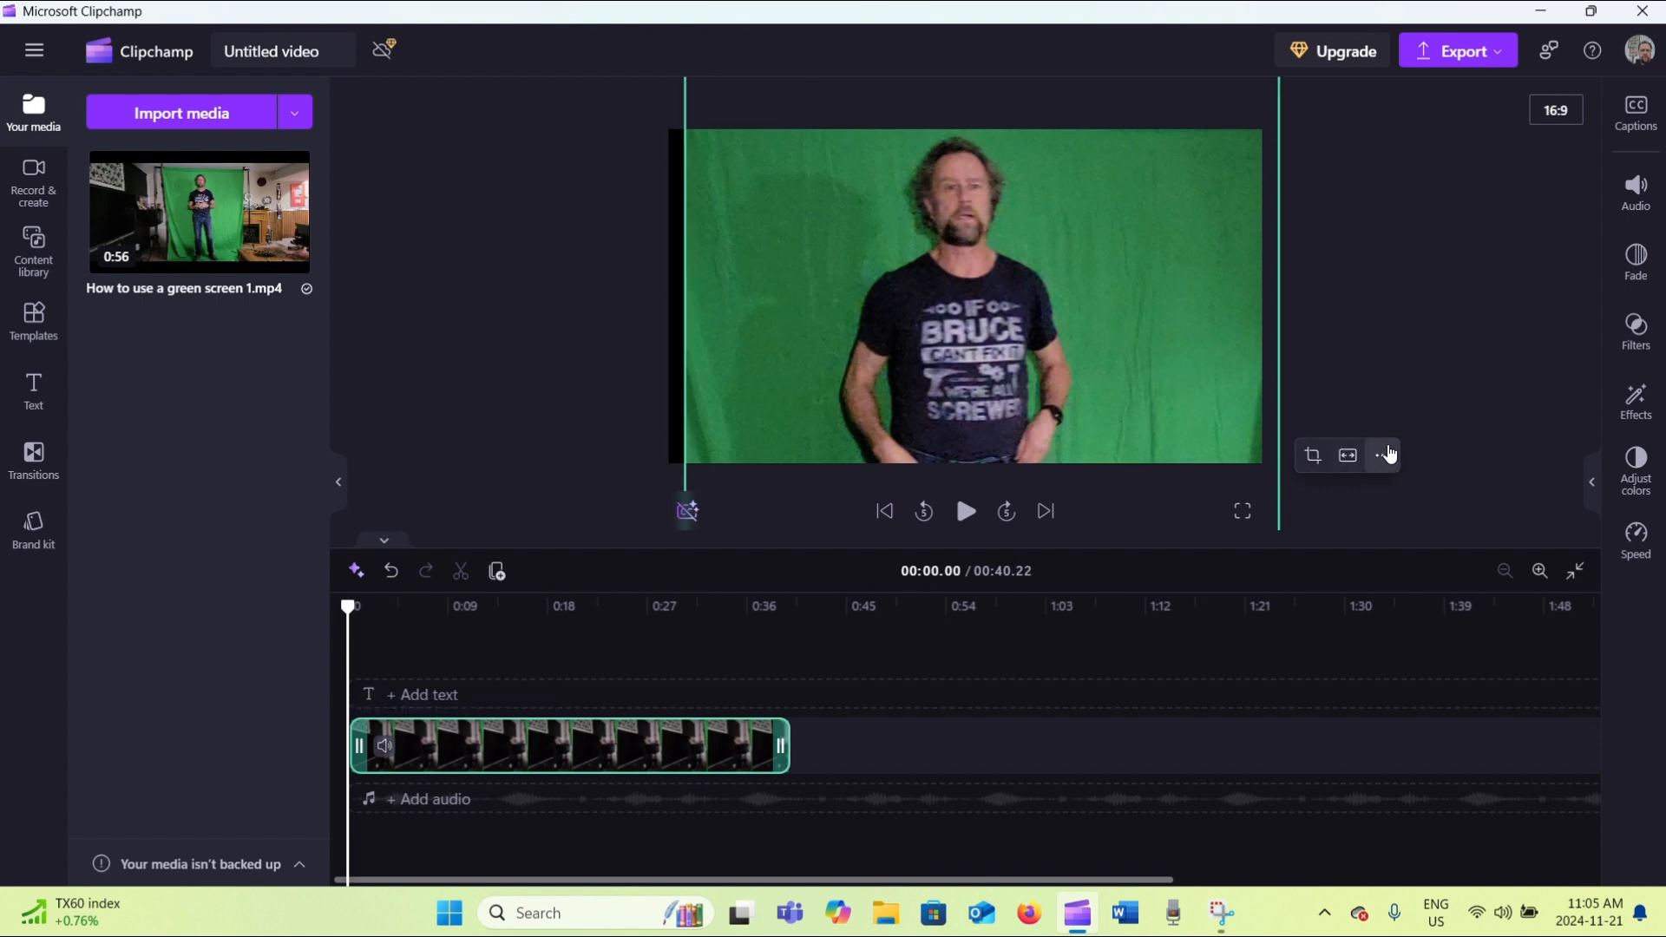
{"action": "left_click", "coordinate": [1347, 453]}
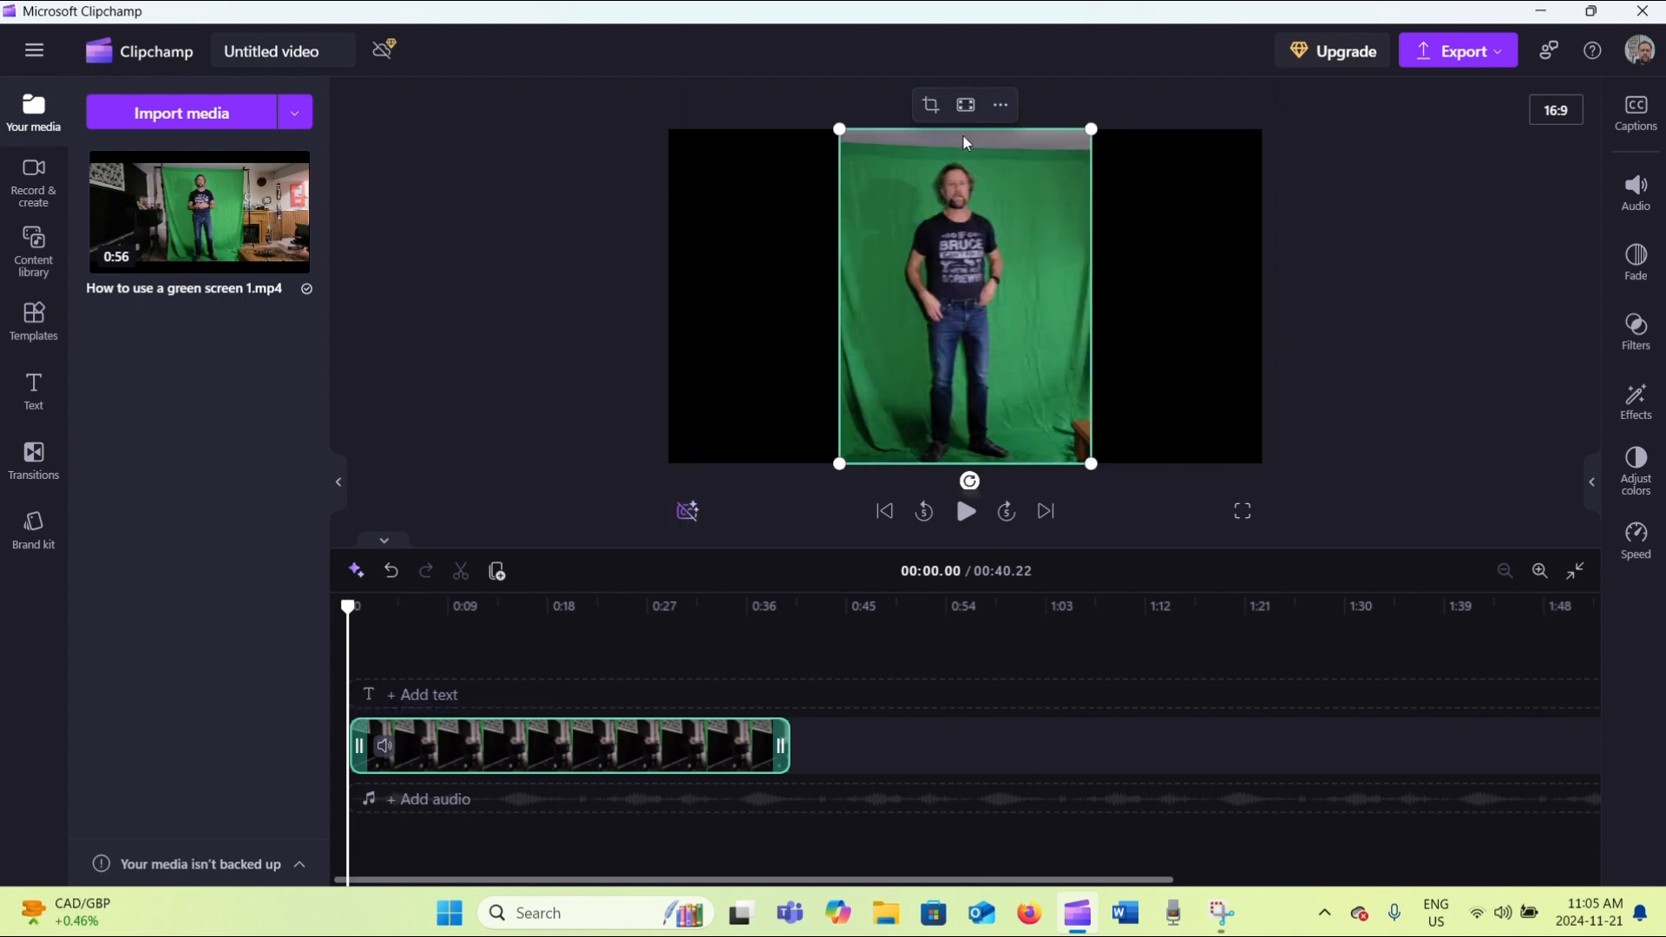
Fill the frame with the clip and position it to show the presenter's head and torso, flush with the frame's sides
{"action": "left_click", "coordinate": [966, 105]}
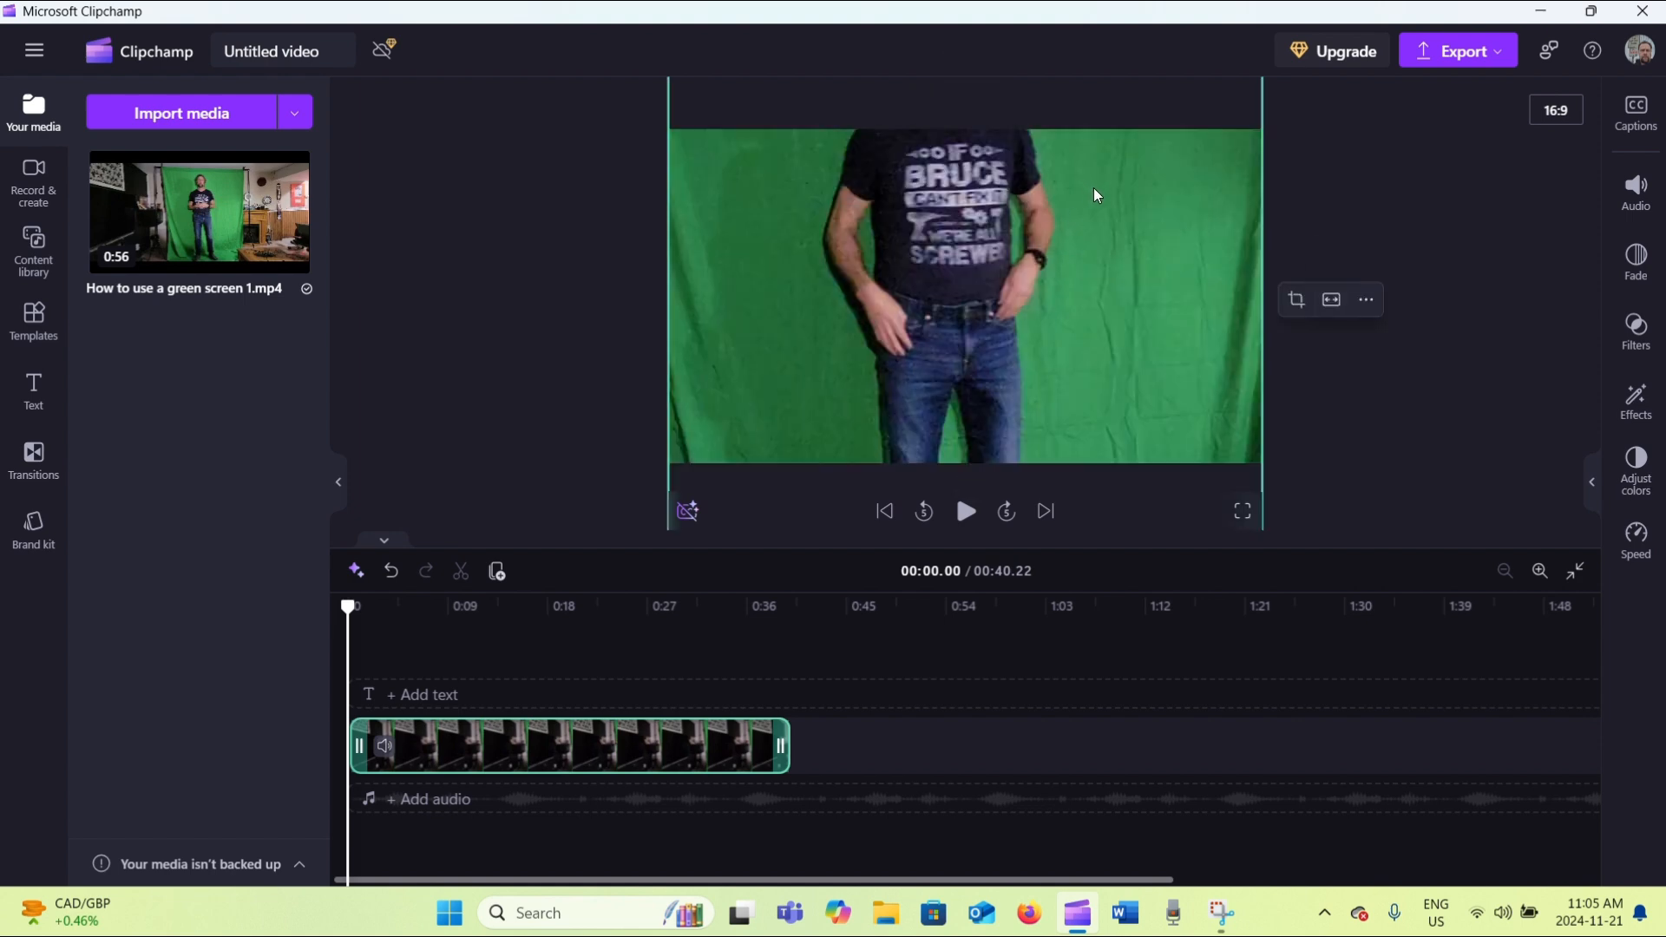
{"action": "left_click_drag", "start_coordinate": [1097, 193], "coordinate": [1101, 345]}
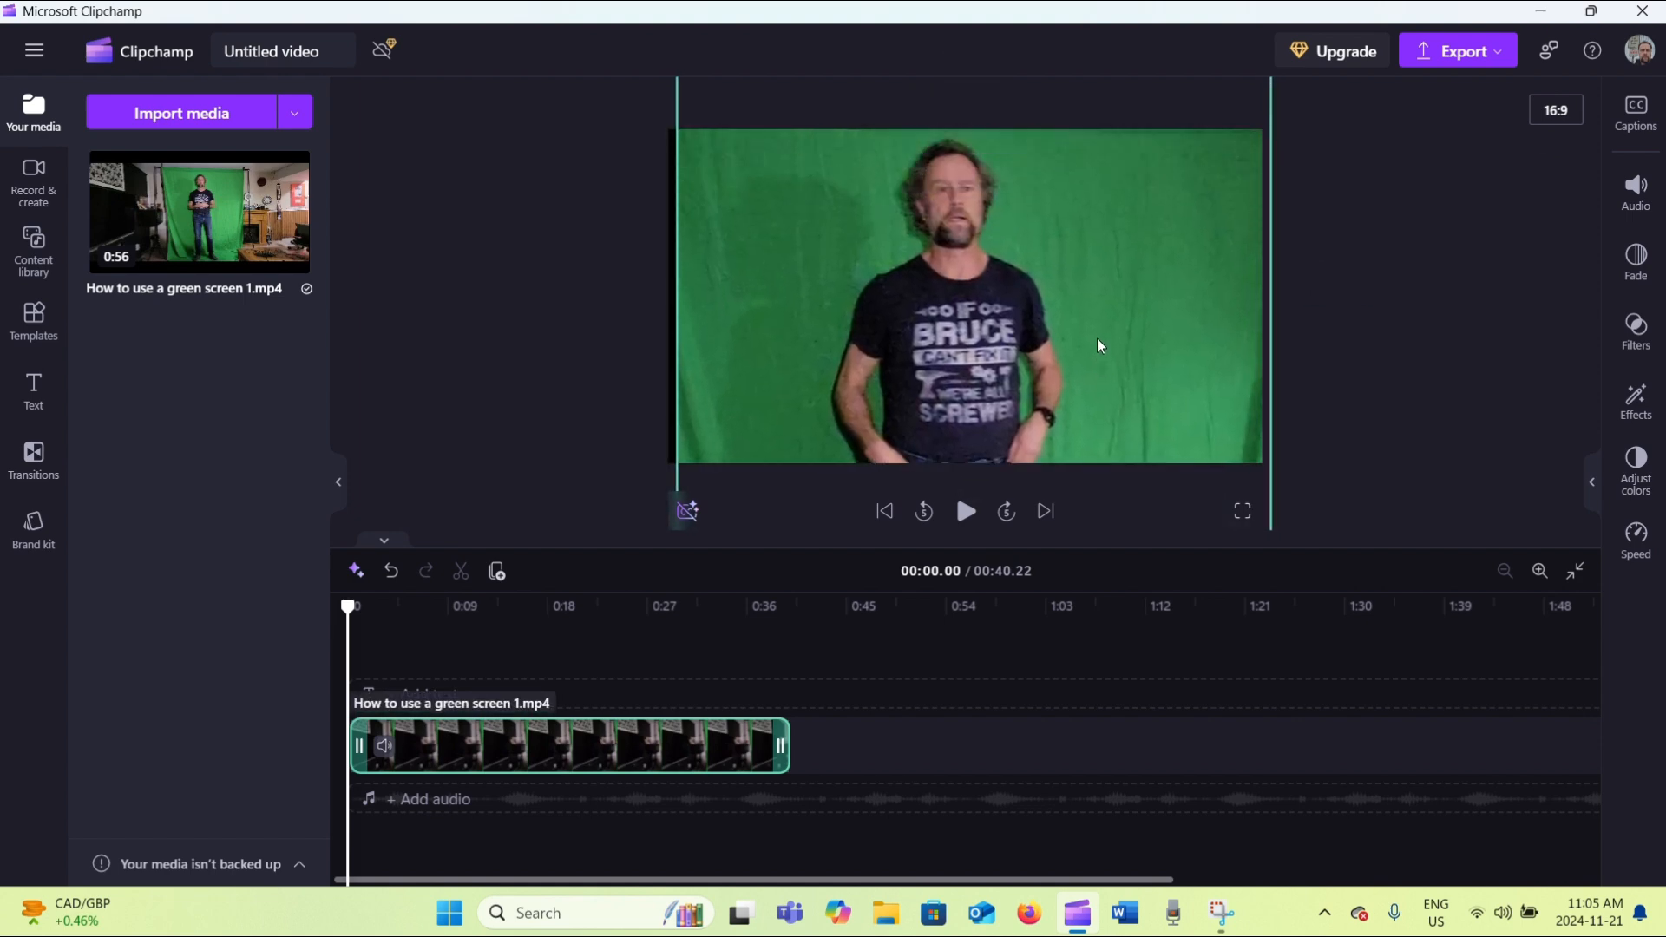
{"action": "left_click", "coordinate": [966, 512]}
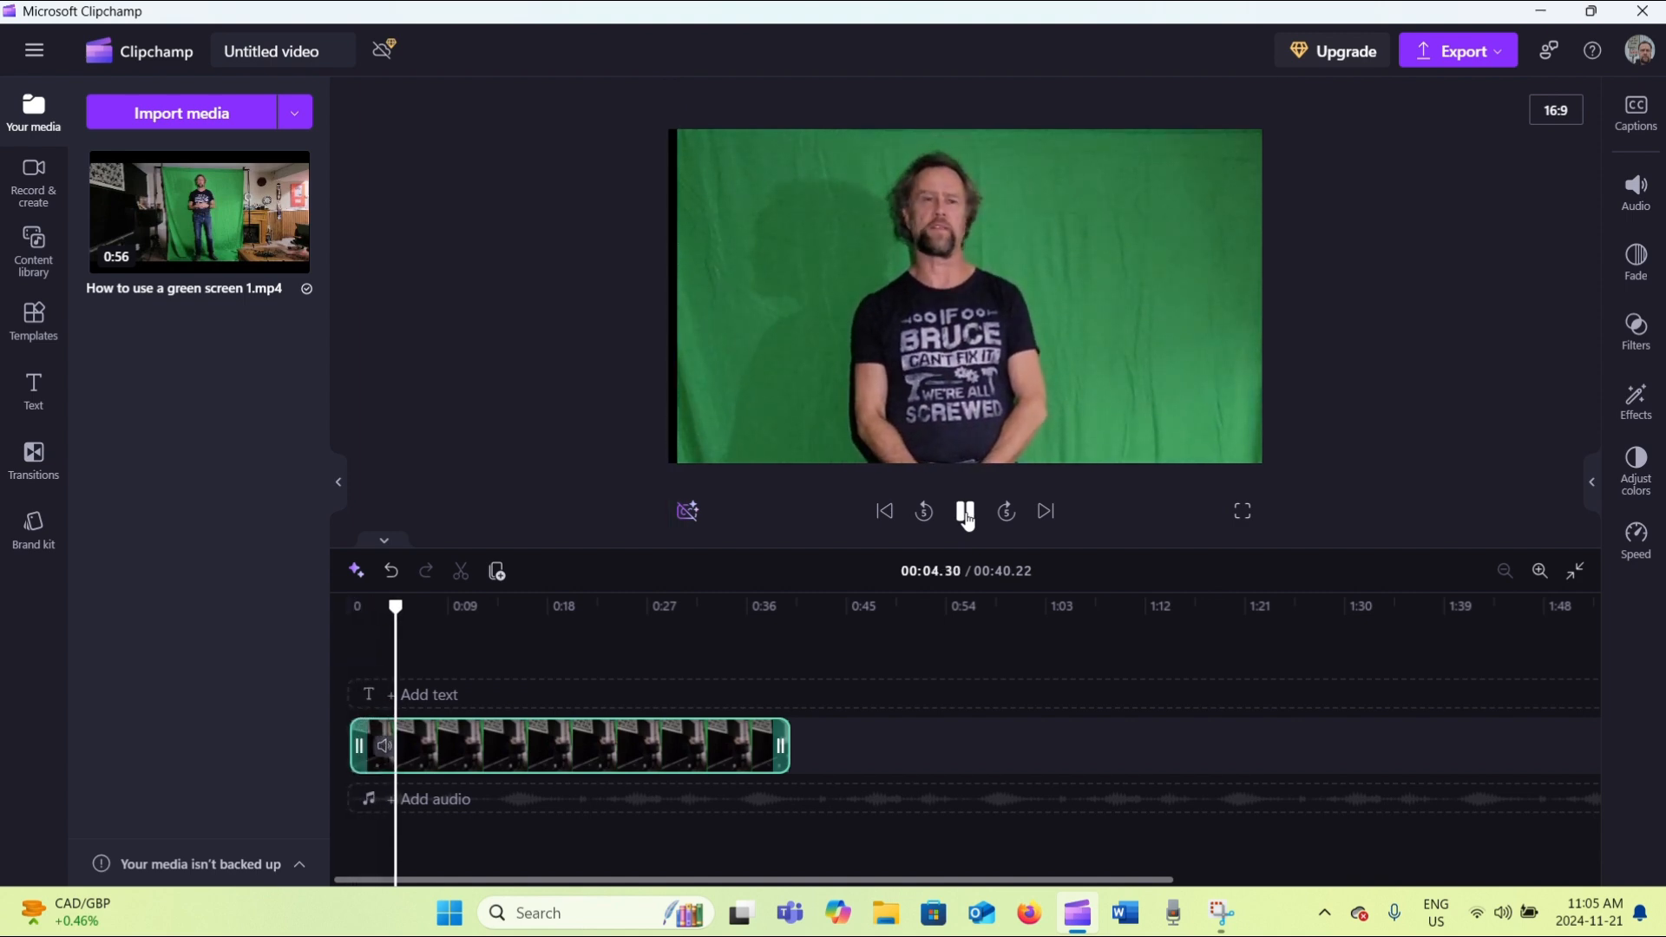
{"action": "left_click", "coordinate": [967, 514]}
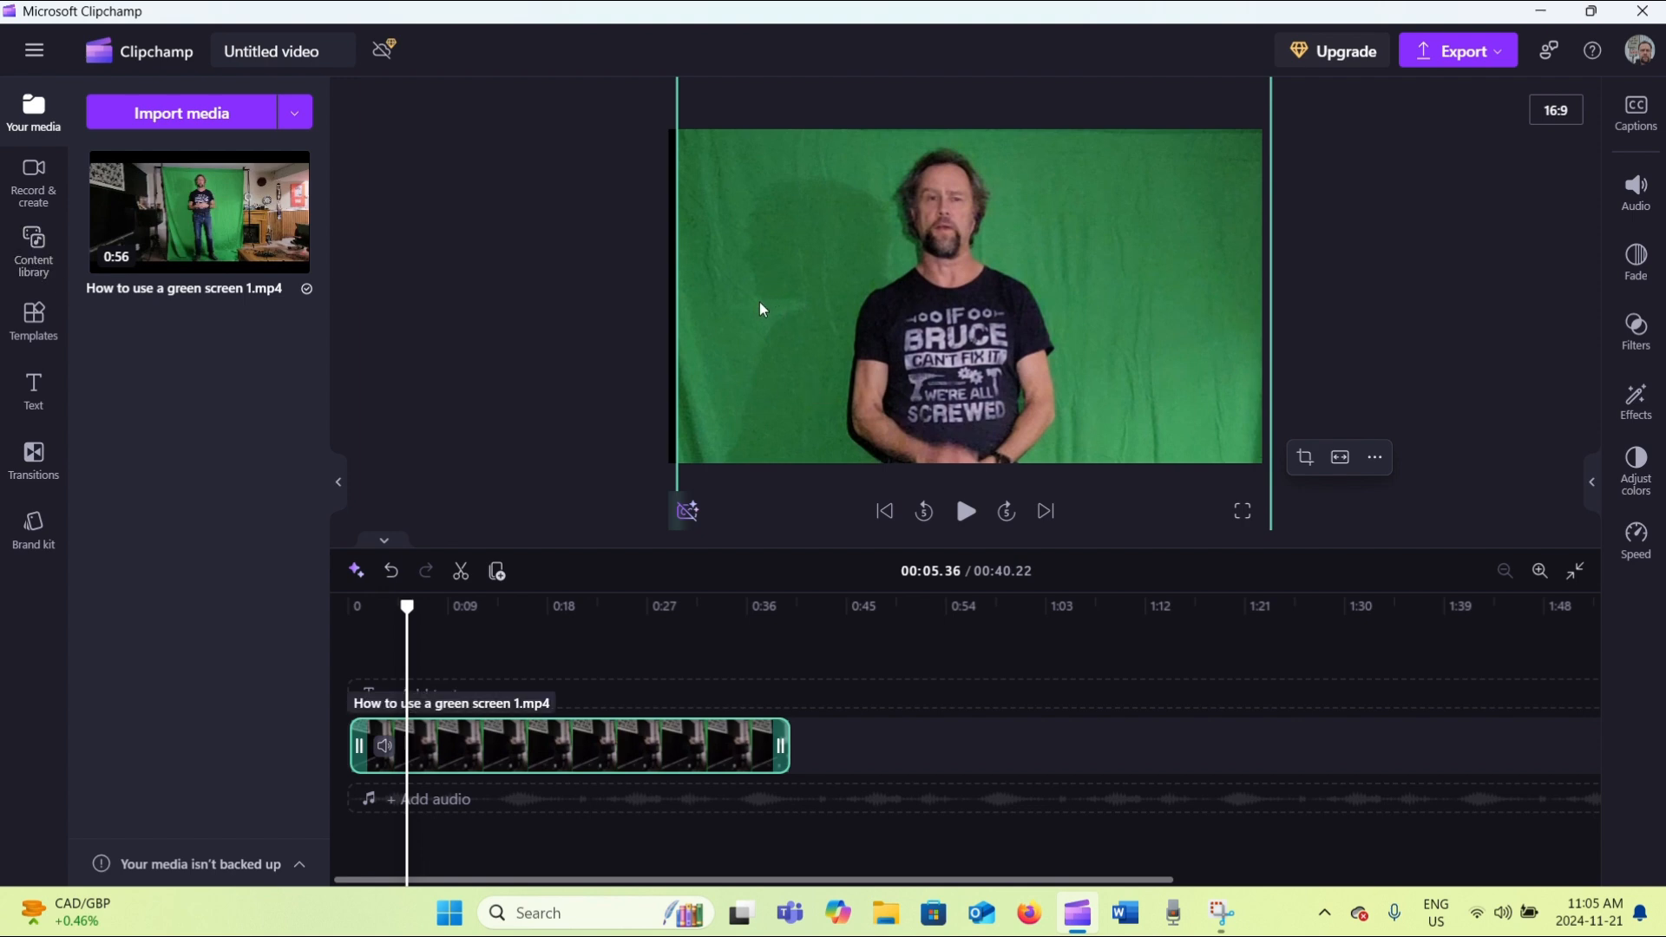
{"action": "left_click_drag", "start_coordinate": [761, 308], "coordinate": [752, 307]}
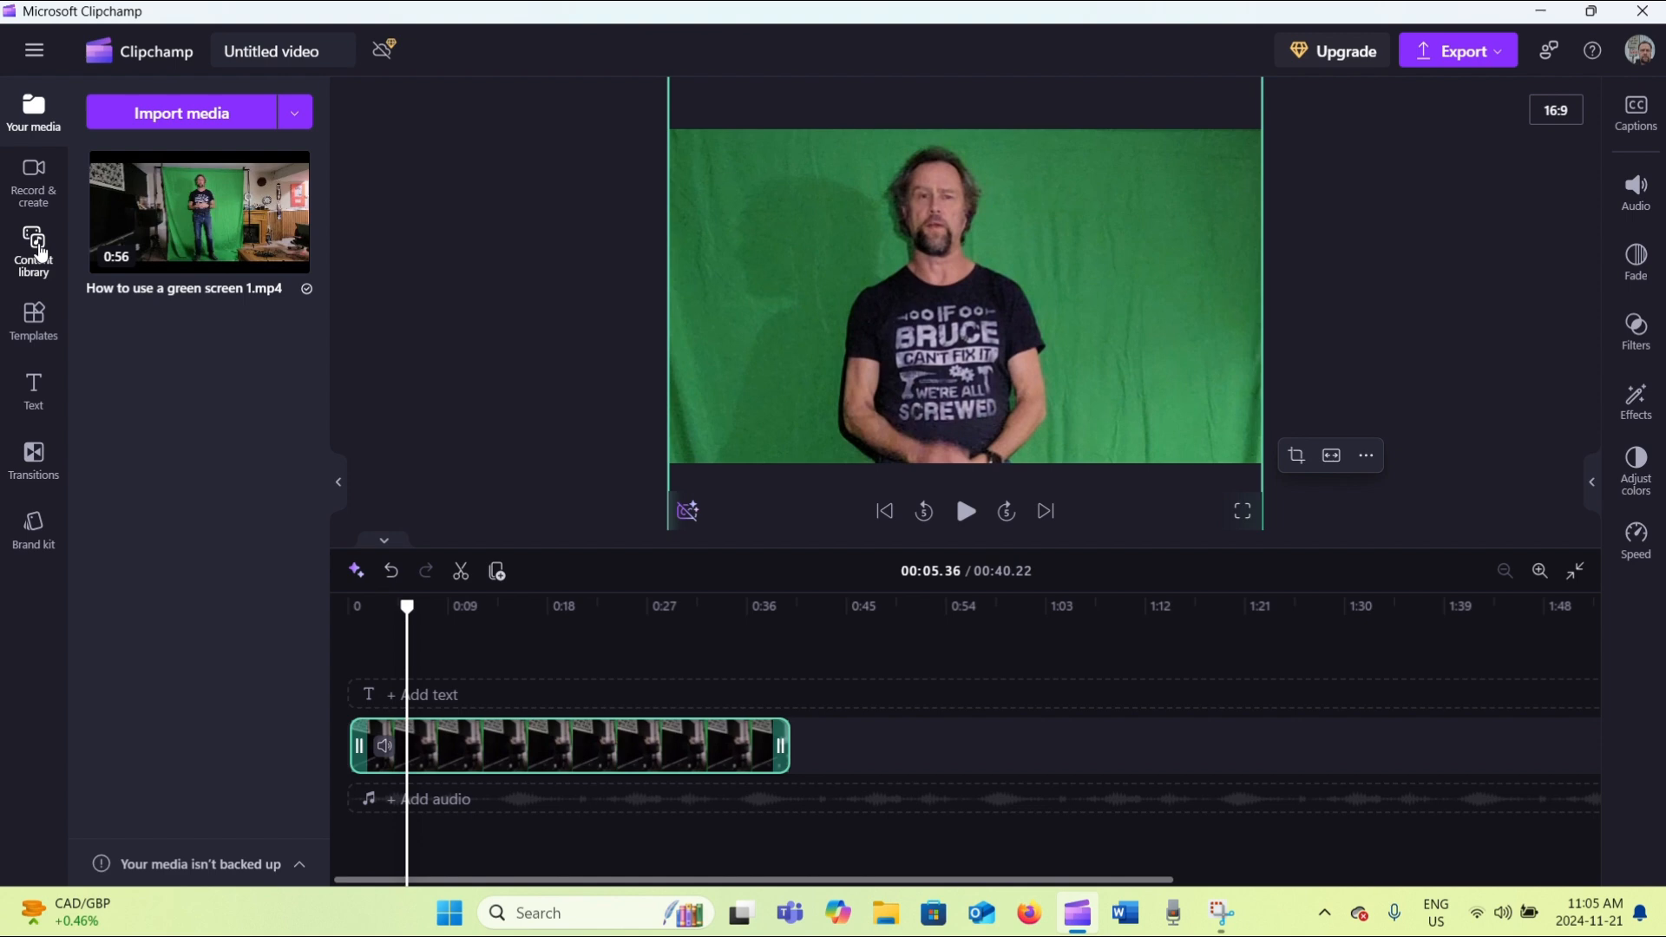
Search the content library's images for "room"
{"action": "left_click", "coordinate": [41, 251]}
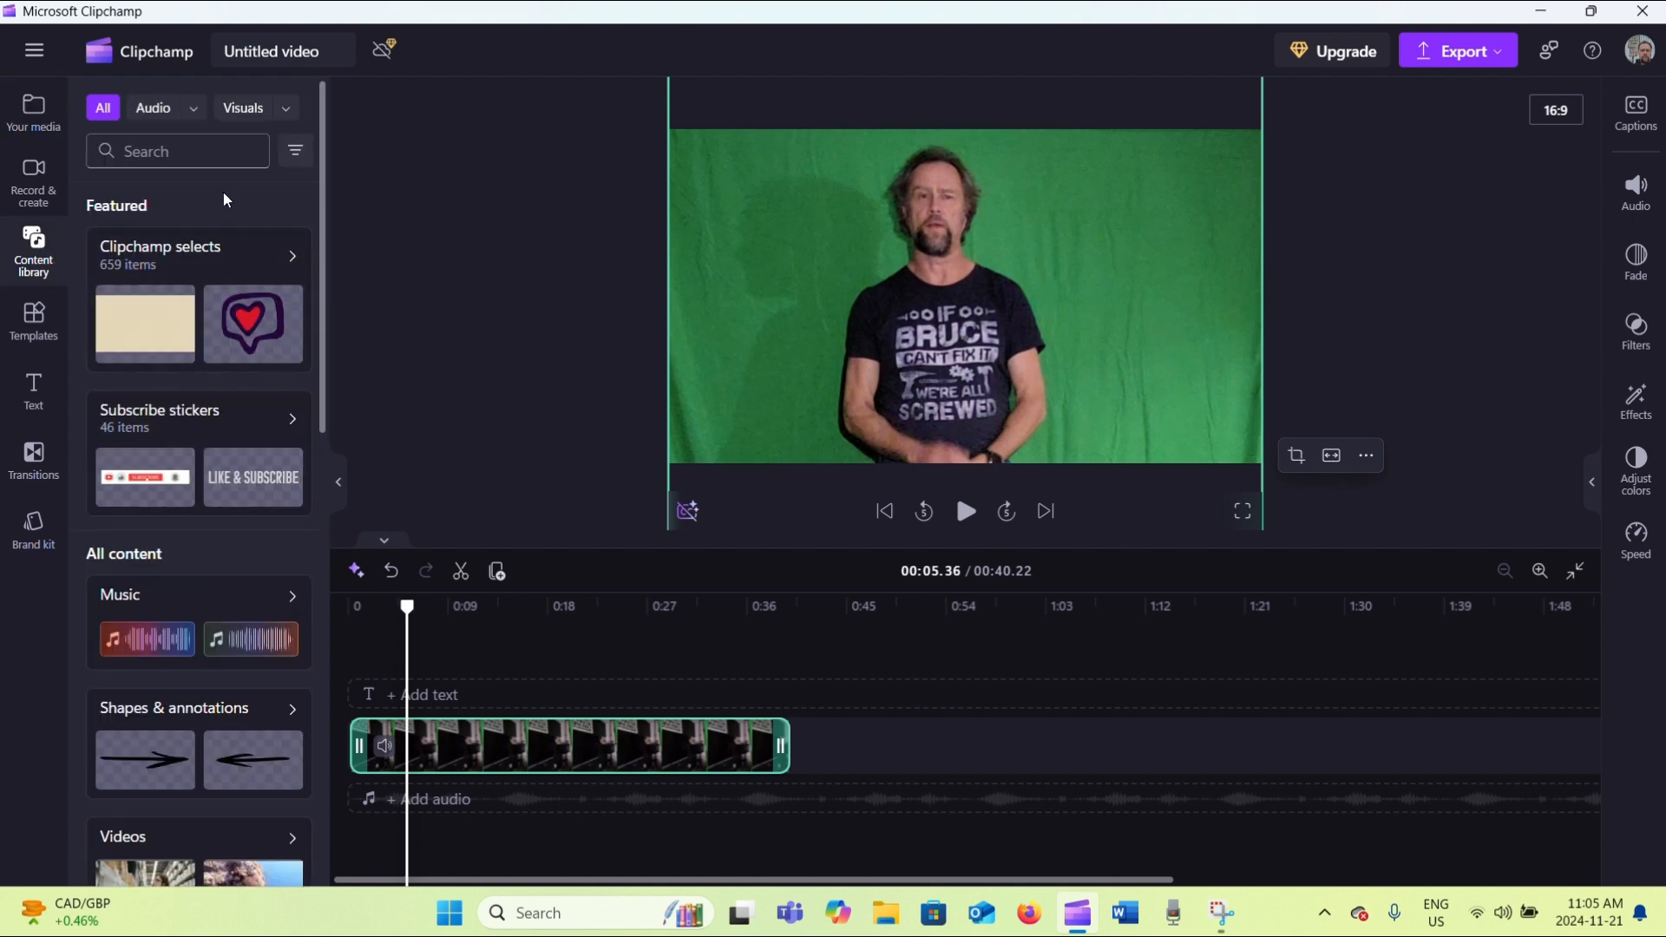
{"action": "left_click", "coordinate": [244, 110]}
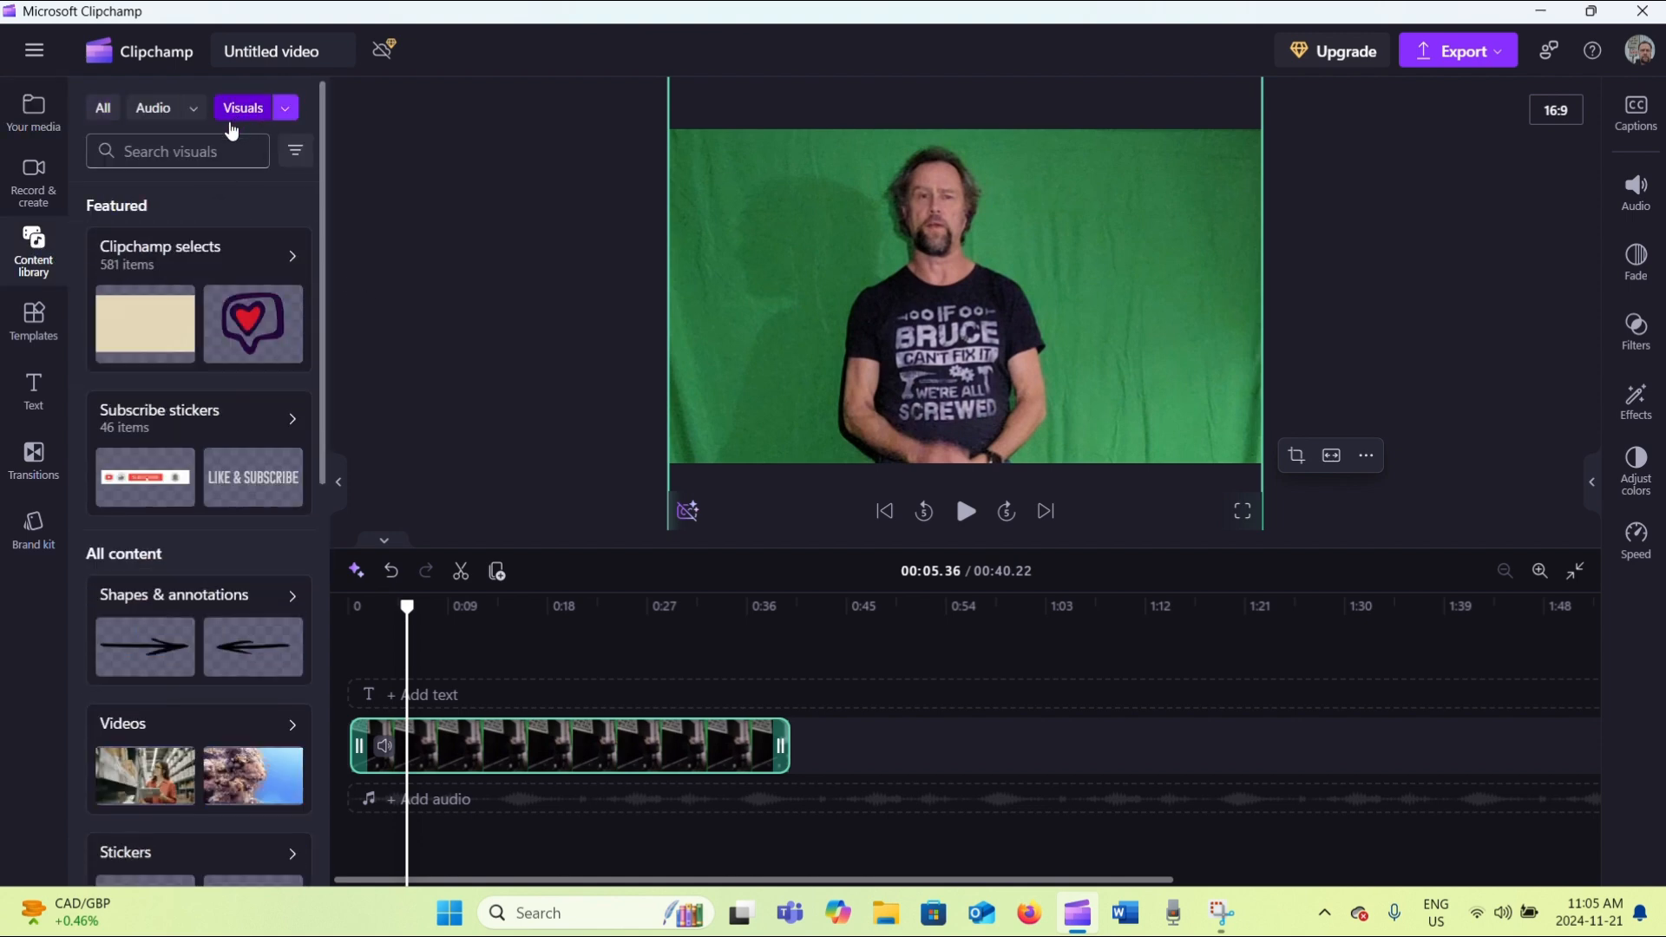
{"action": "left_click", "coordinate": [285, 109]}
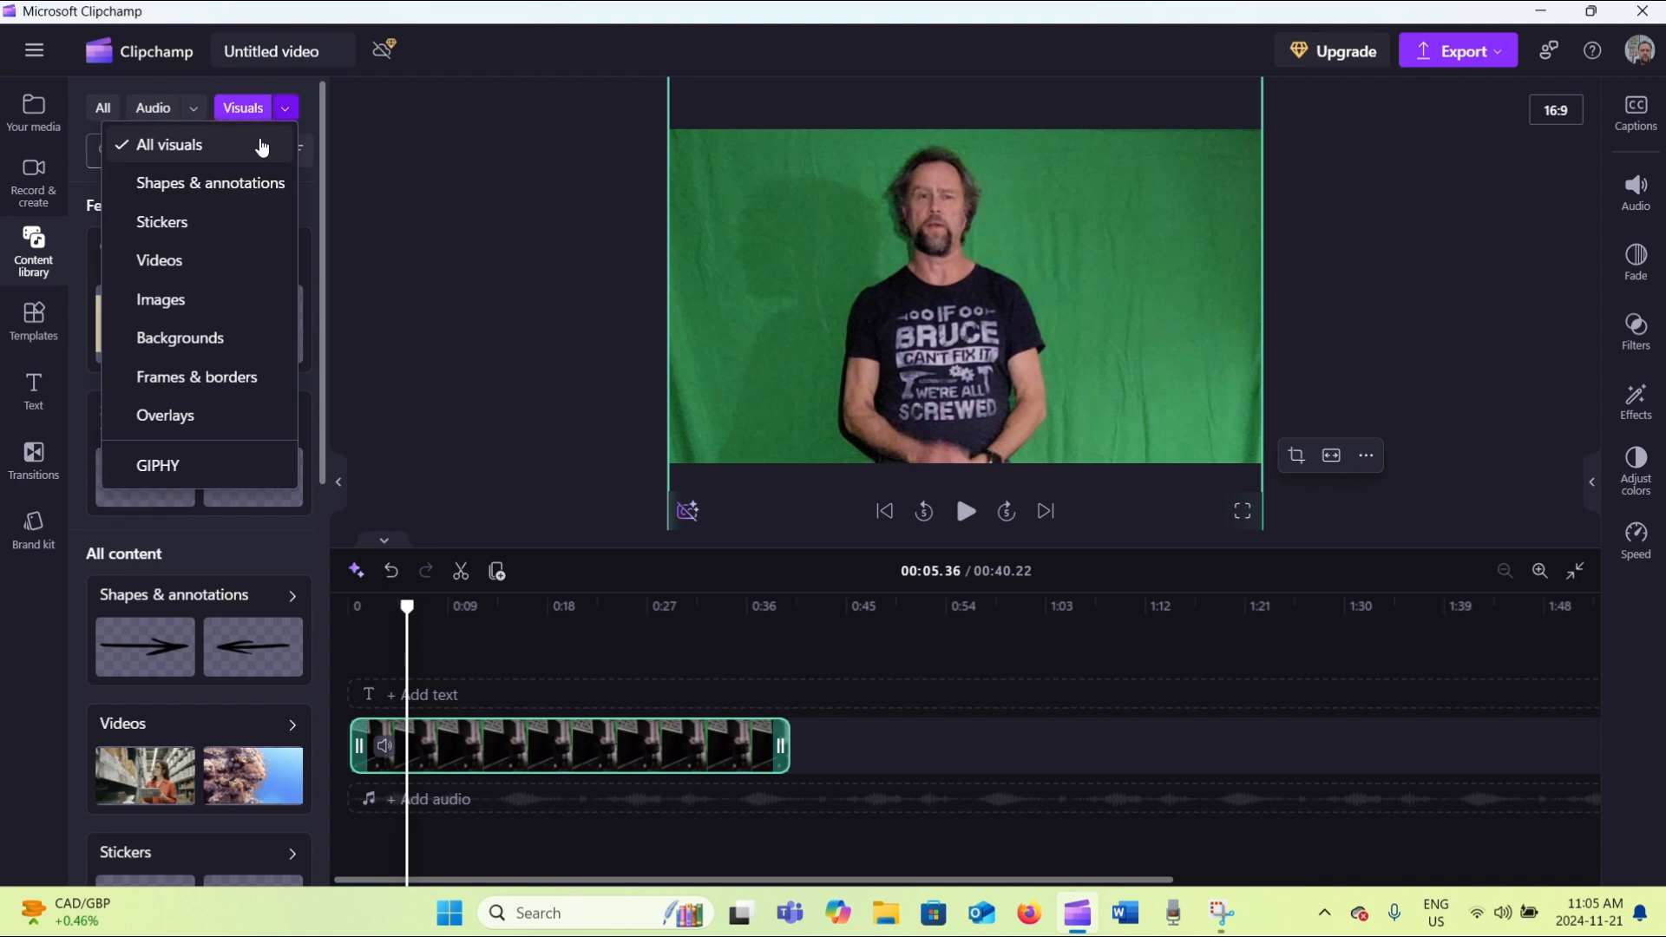
{"action": "left_click", "coordinate": [171, 304]}
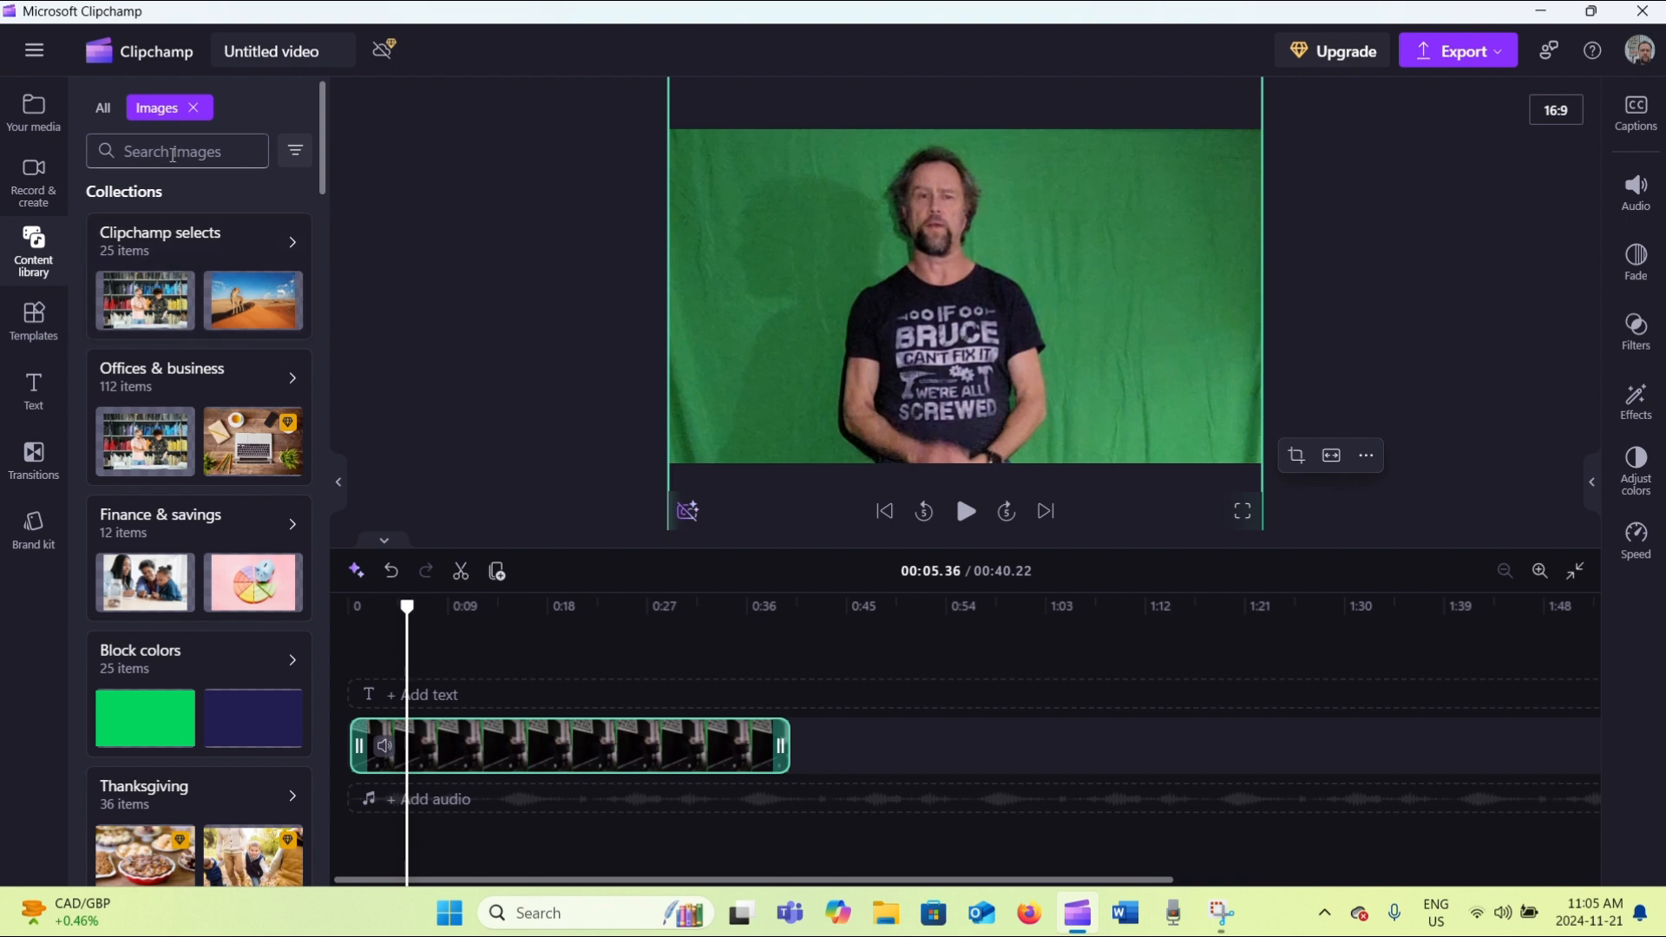
{"action": "left_click", "coordinate": [173, 154]}
{"action": "type", "text": "room"}
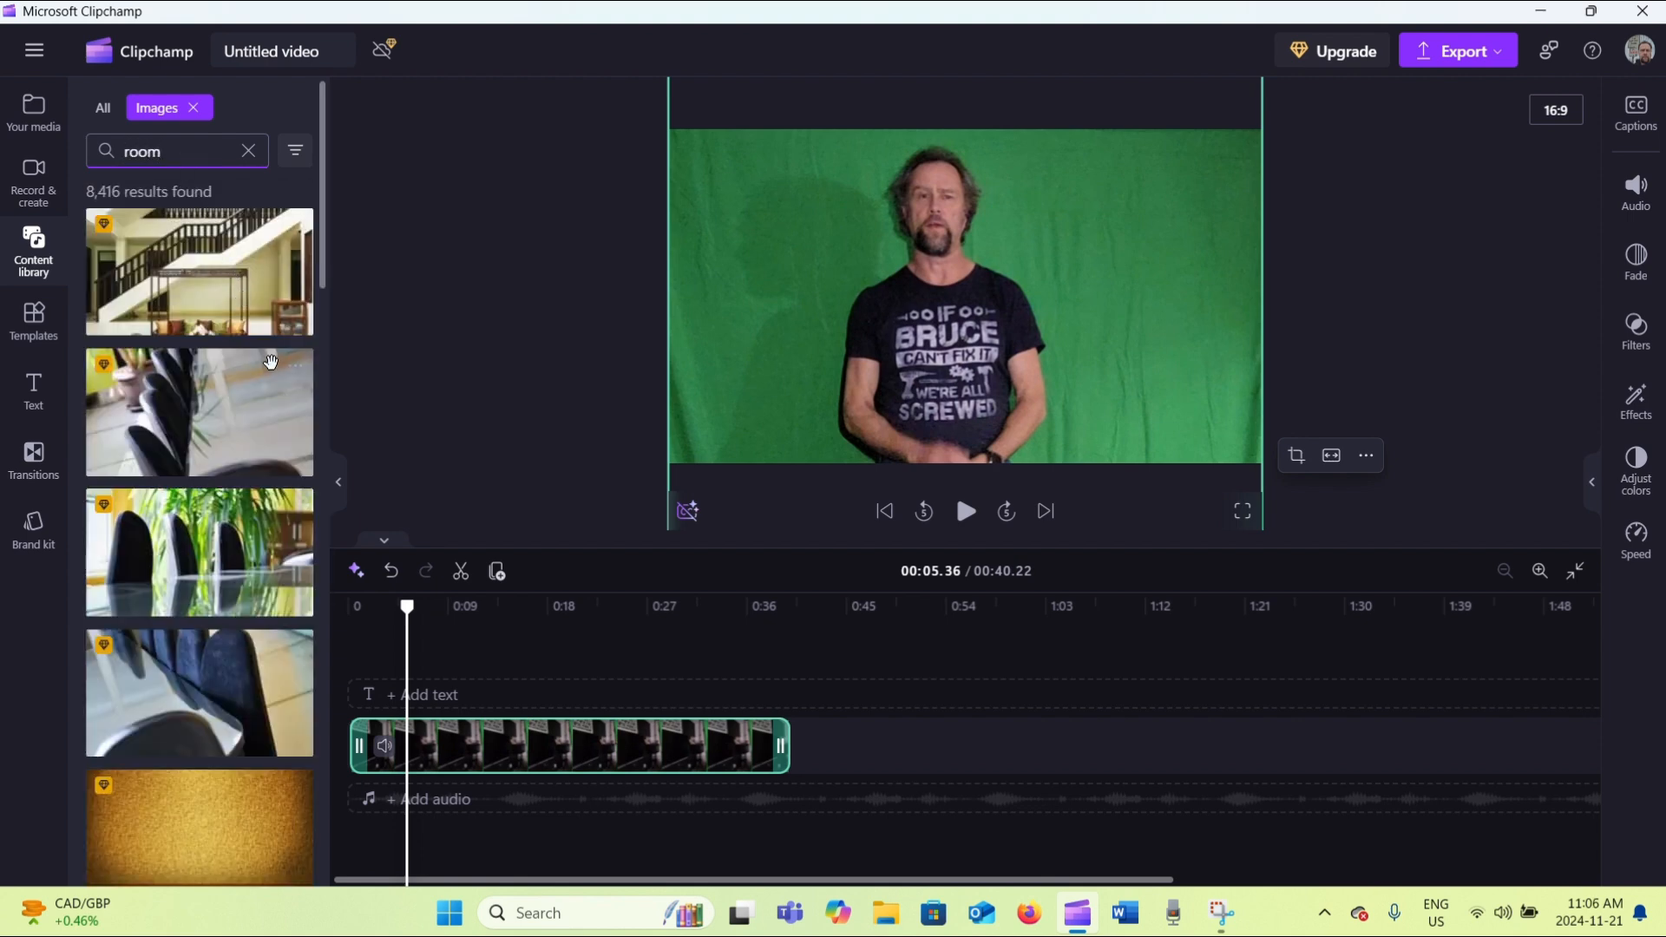
Filter the room image results to free items only
{"action": "scroll", "coordinate": [271, 362], "scroll_direction": "down", "scroll_amount": 4}
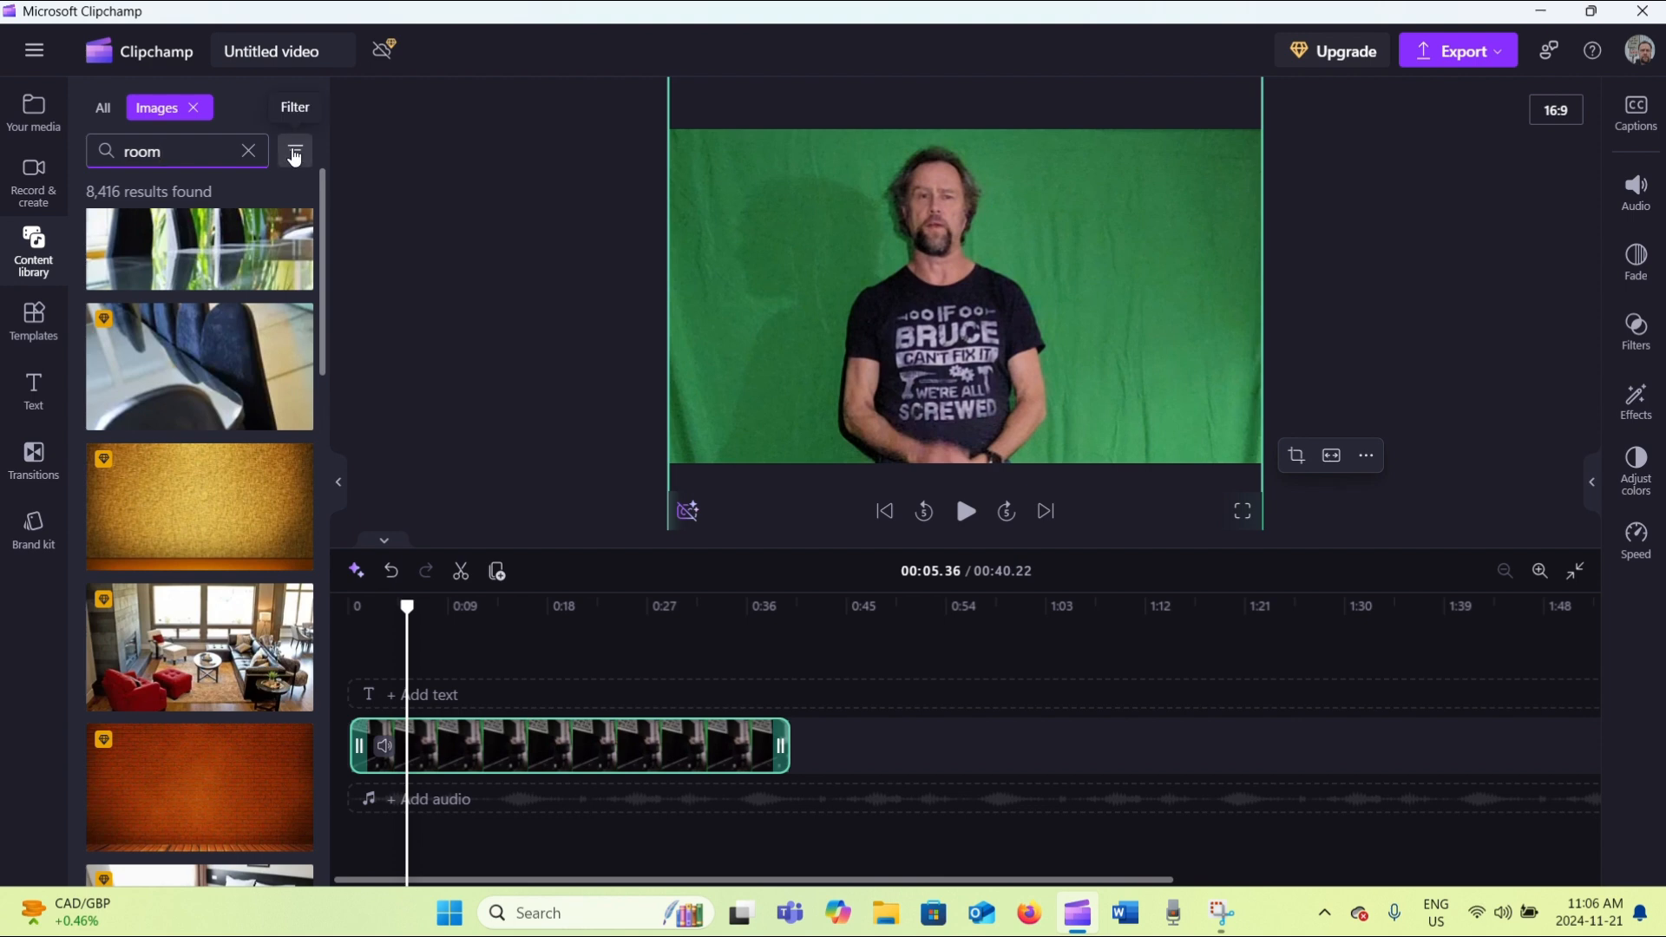
{"action": "left_click", "coordinate": [295, 152]}
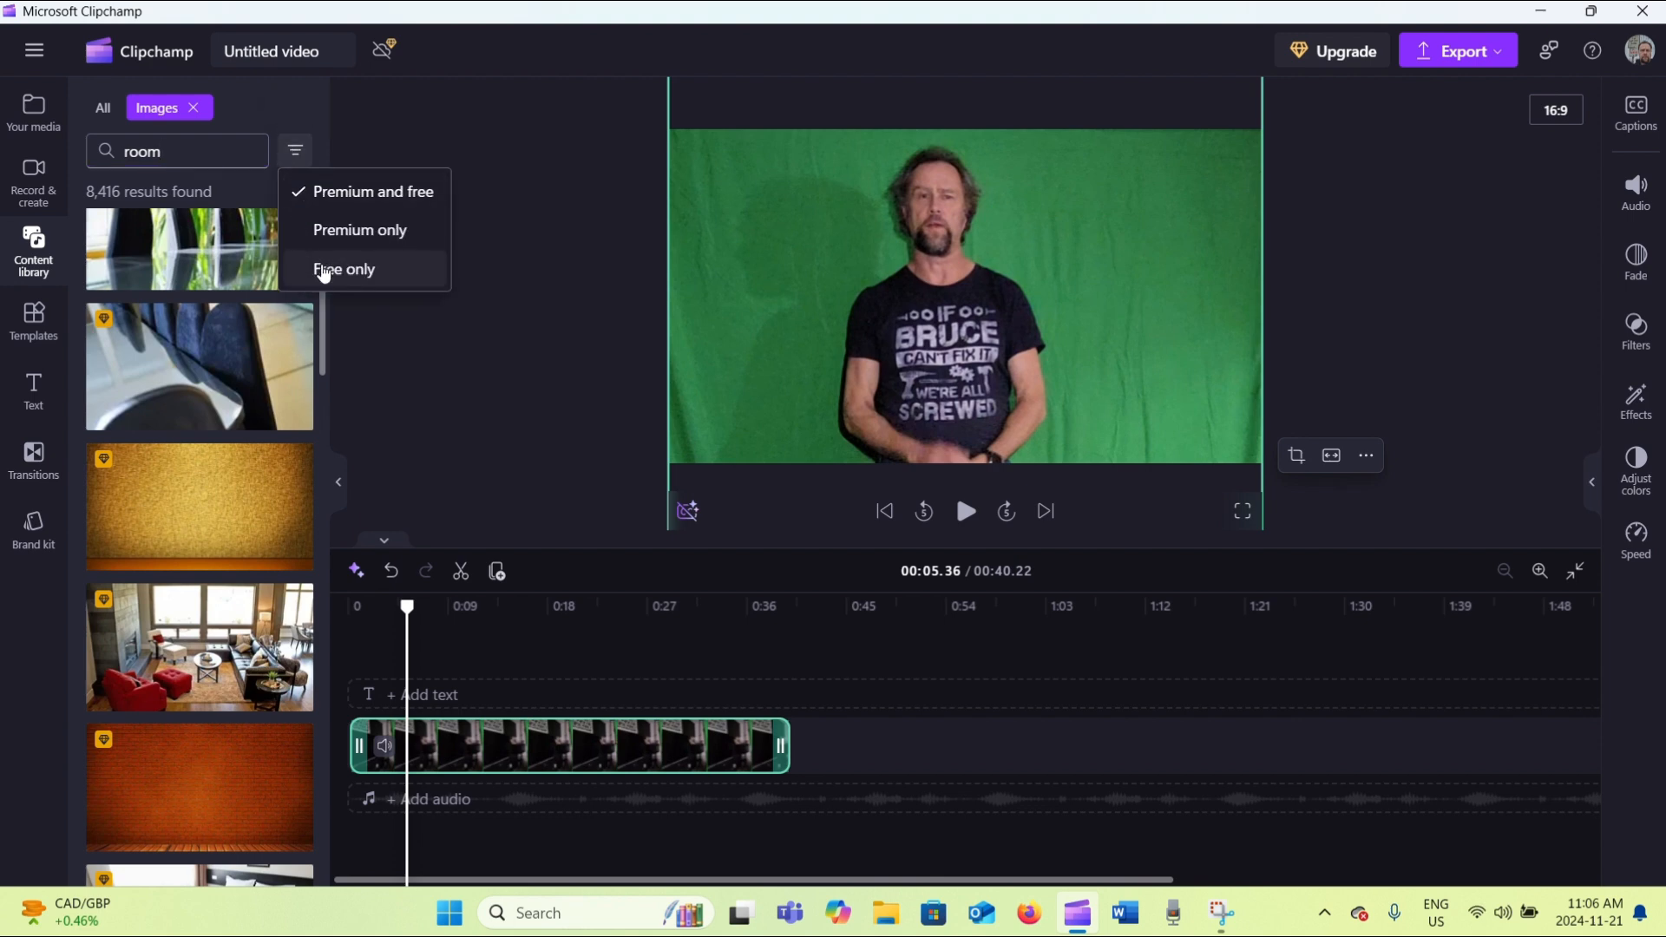
{"action": "left_click", "coordinate": [321, 268]}
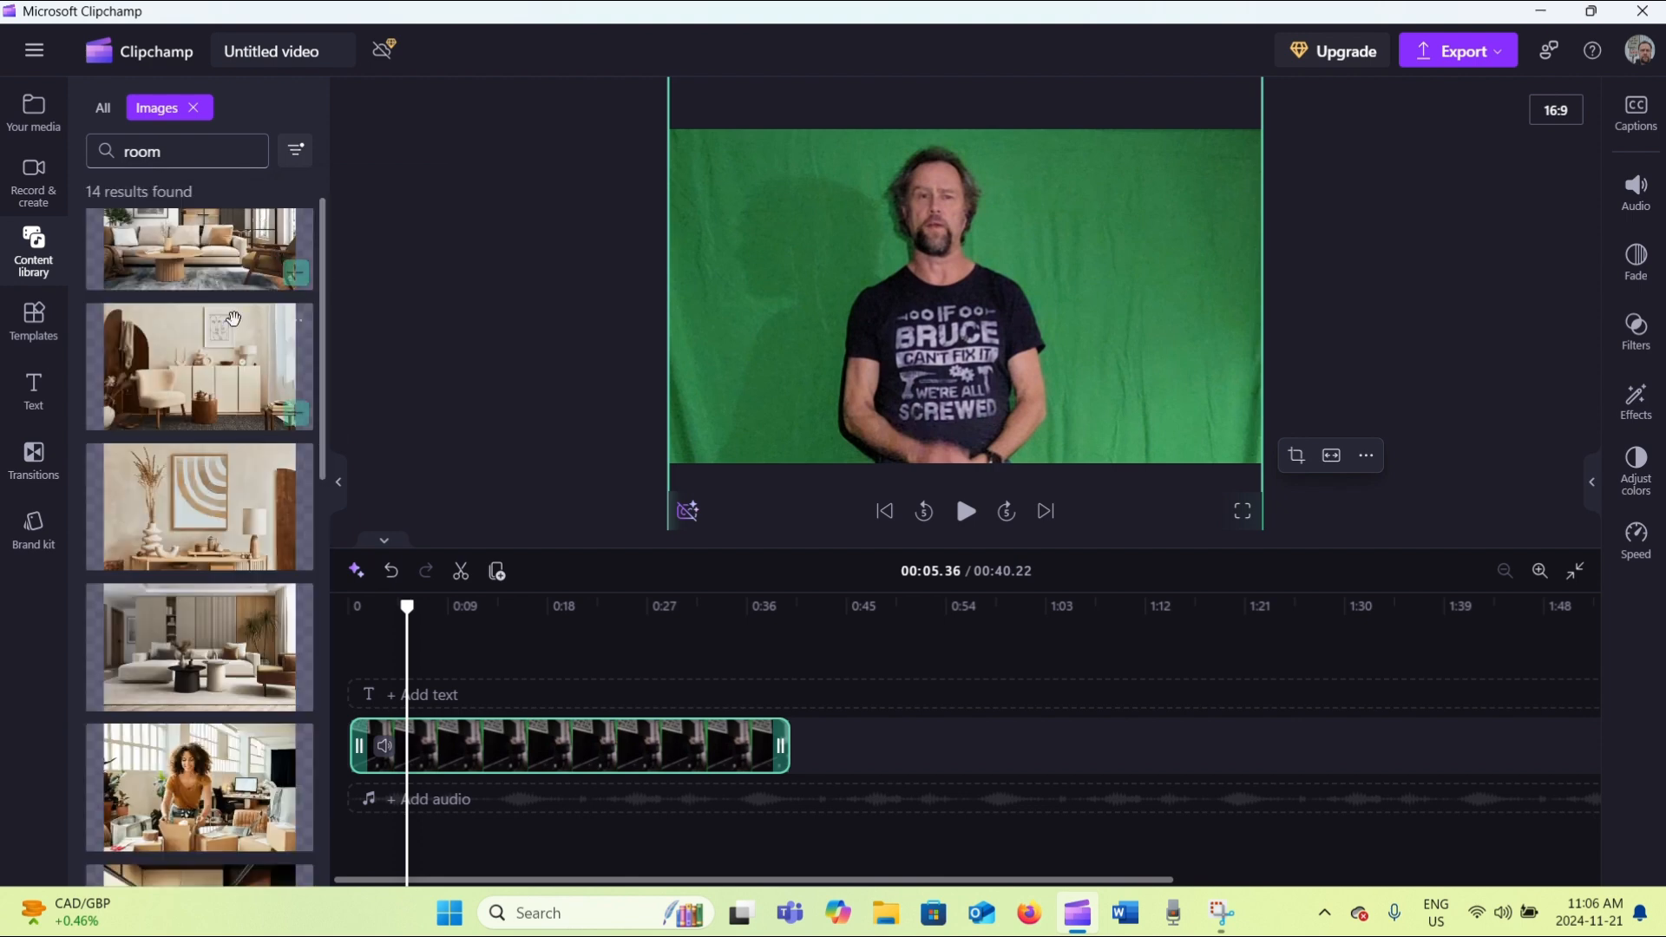
Find the free "Living room interior" image with the sofa and round wooden table and add it to the timeline
{"action": "scroll", "coordinate": [234, 317], "scroll_direction": "up", "scroll_amount": 3}
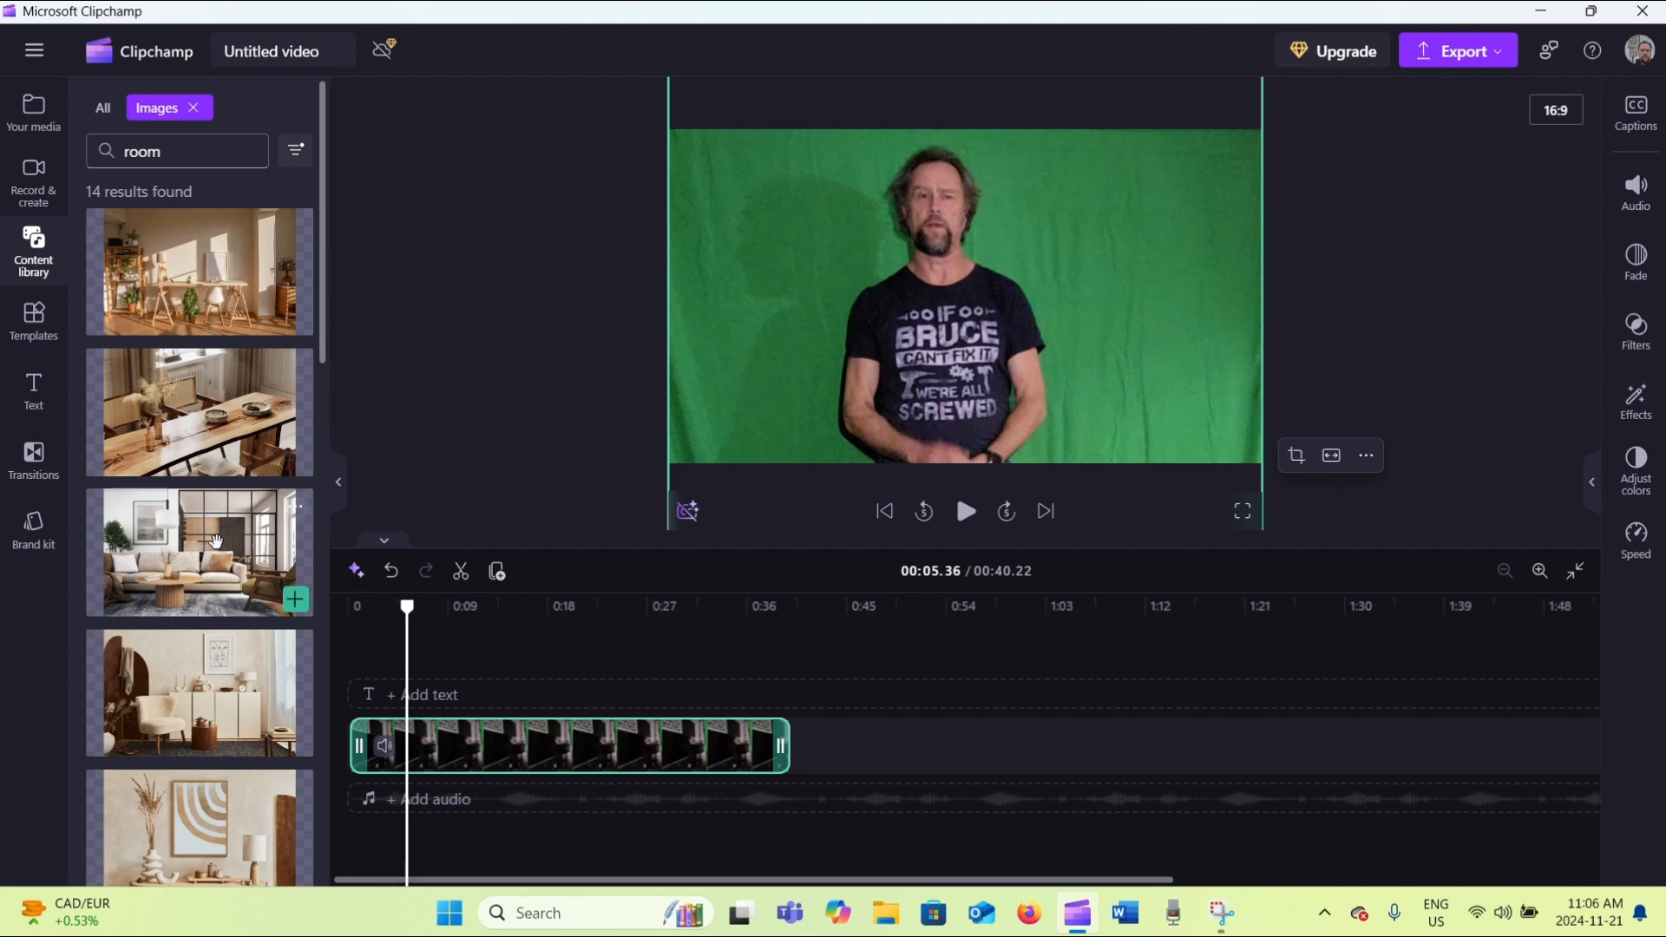
{"action": "scroll", "coordinate": [219, 547], "scroll_direction": "down", "scroll_amount": 2}
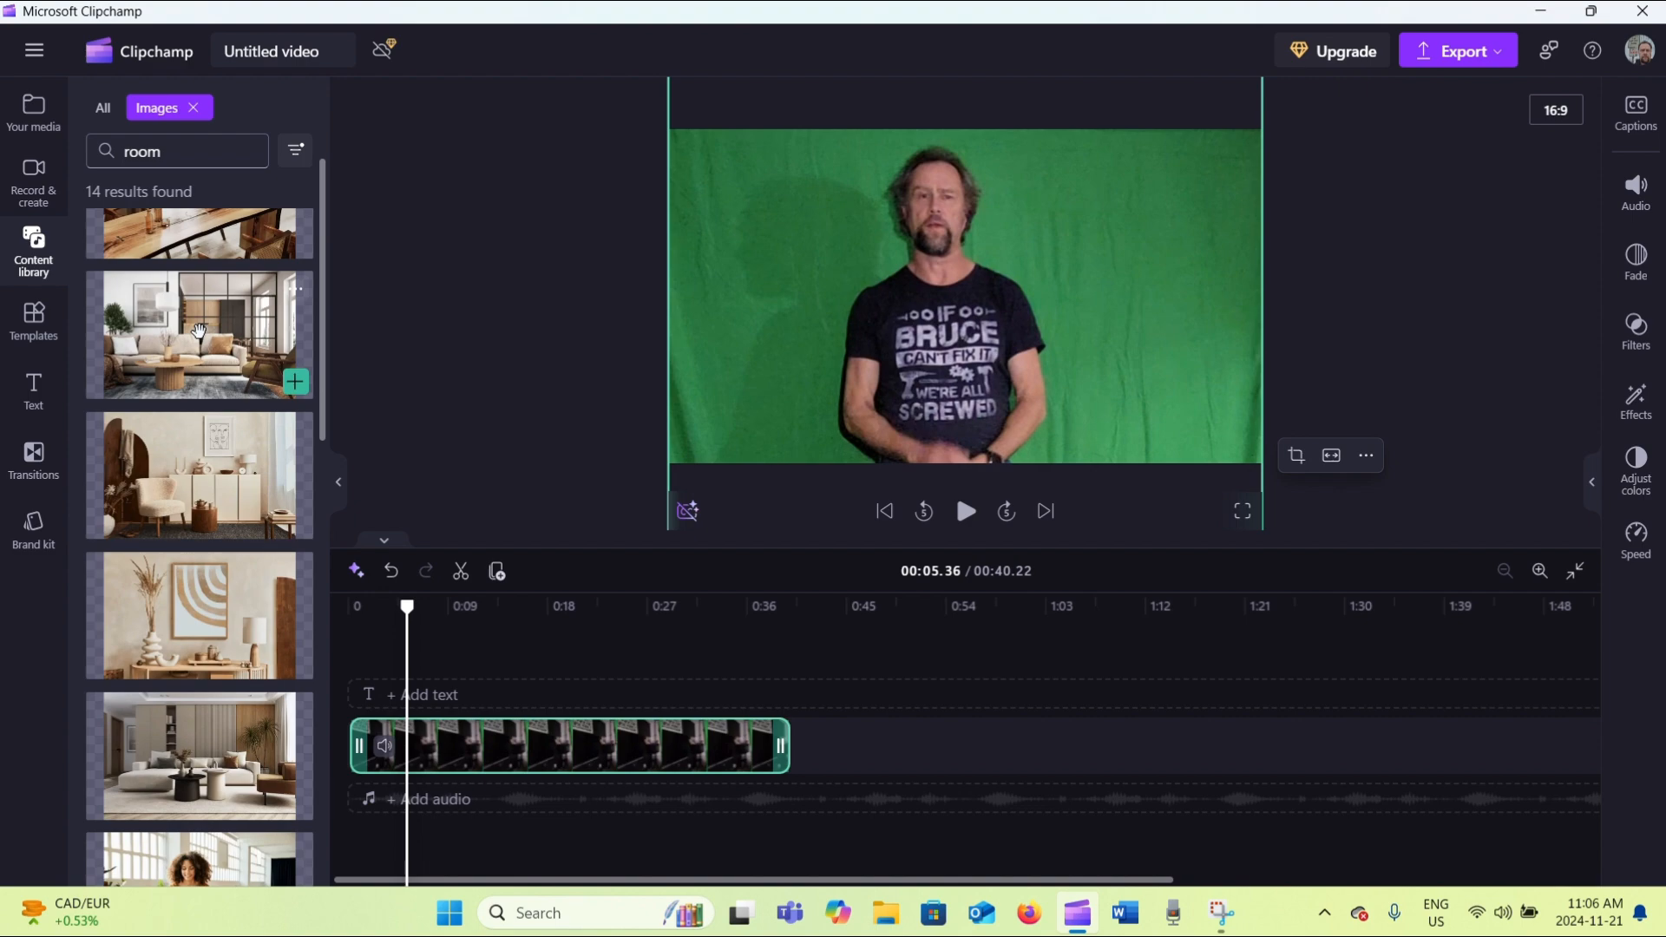
{"action": "left_click", "coordinate": [199, 331]}
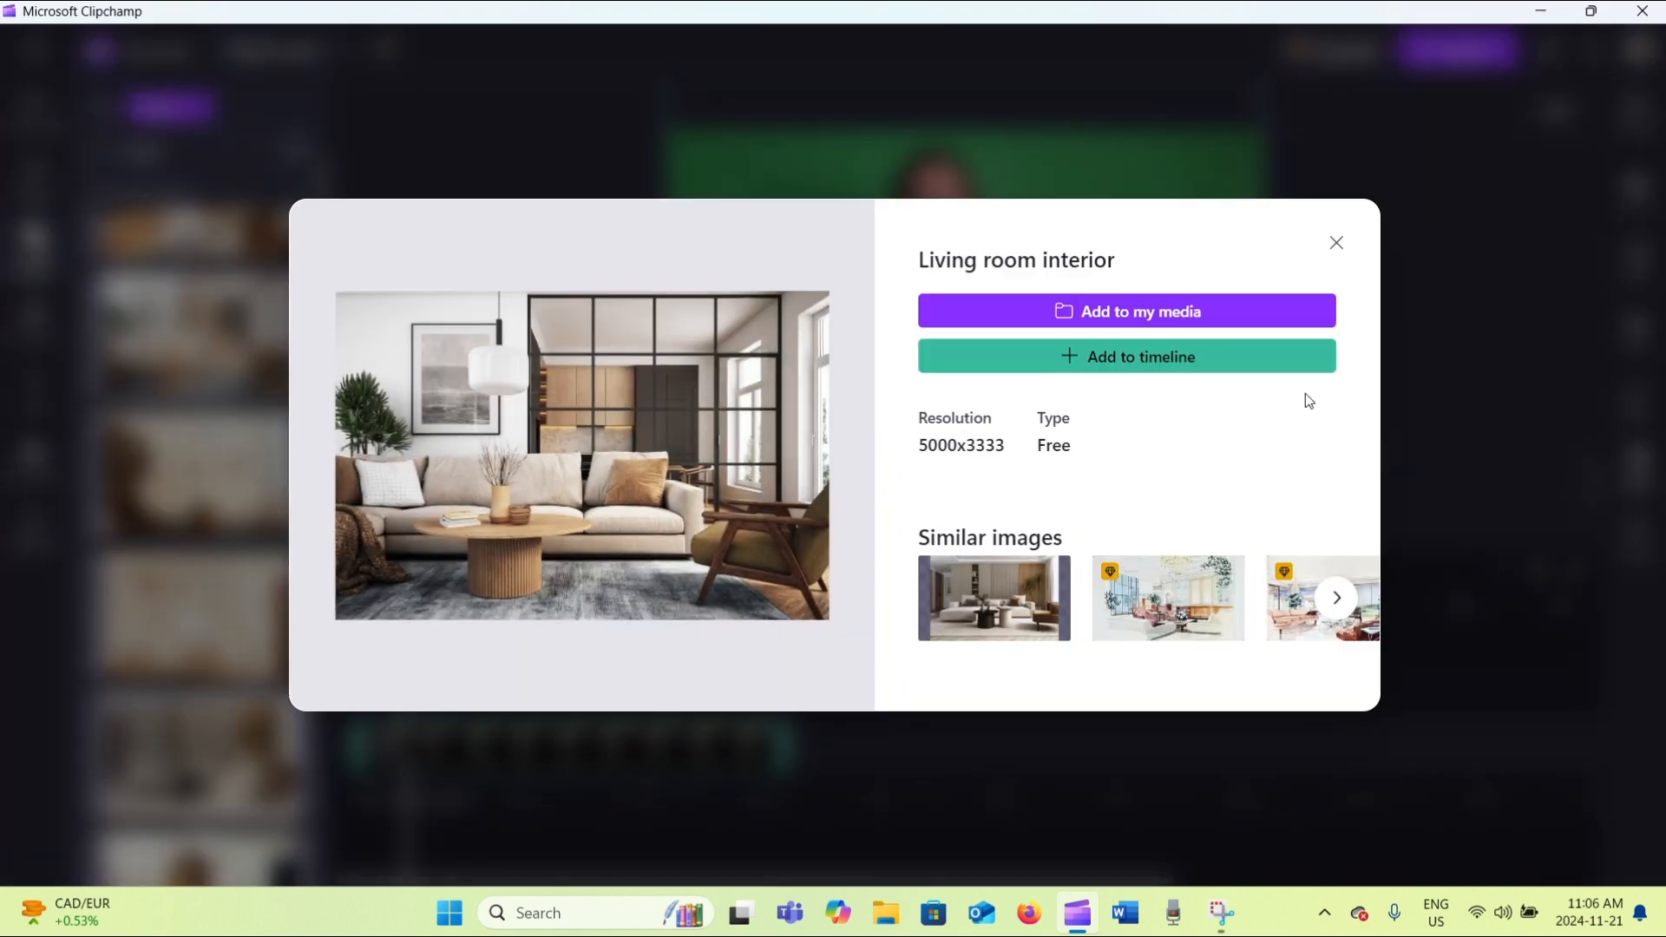
{"action": "left_click", "coordinate": [1190, 359]}
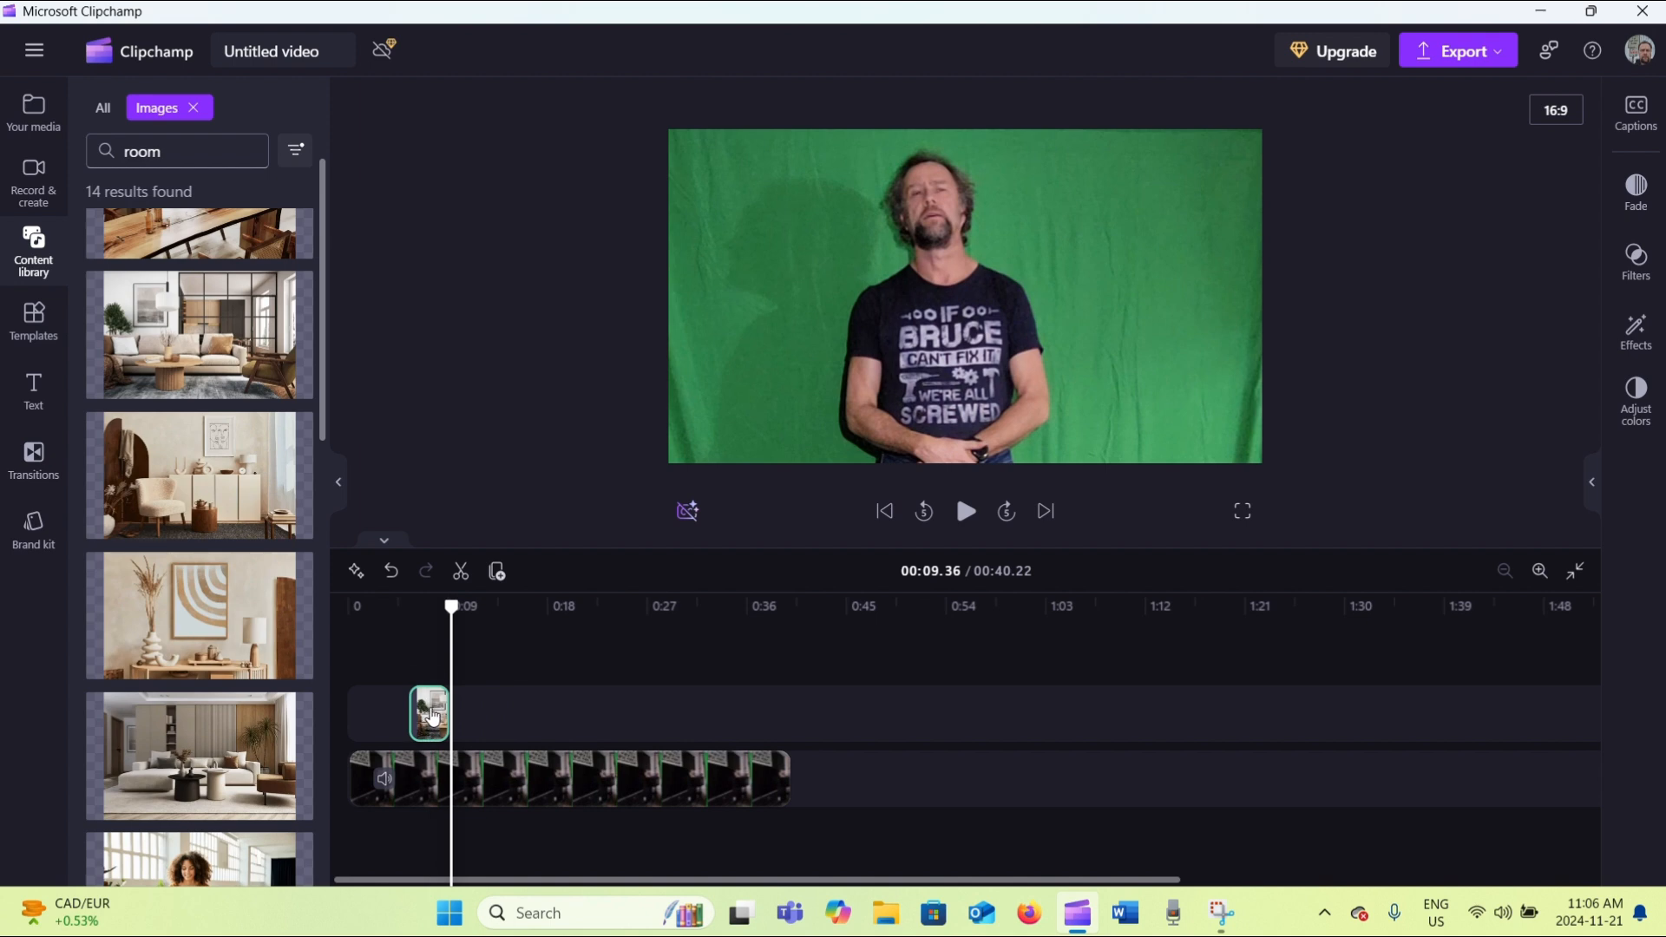
Move the living room image to the start of the timeline and extend it to match the green screen clip's length
{"action": "left_click_drag", "start_coordinate": [430, 716], "coordinate": [791, 739]}
{"action": "left_click", "coordinate": [828, 733]}
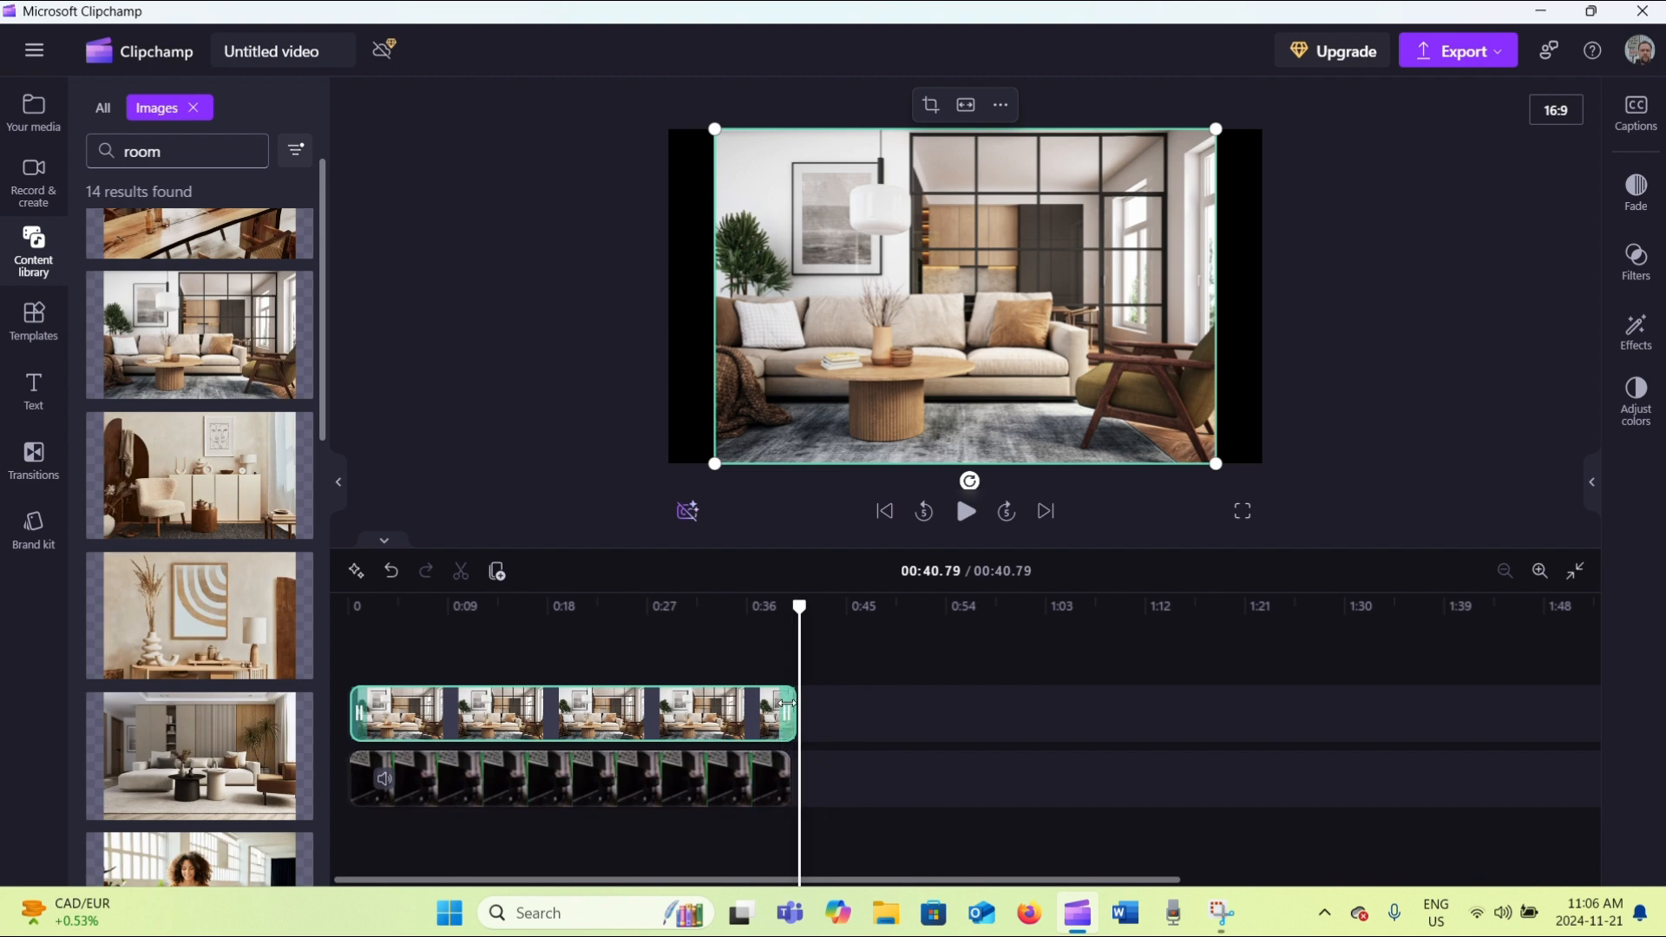
{"action": "left_click_drag", "start_coordinate": [788, 703], "coordinate": [782, 706]}
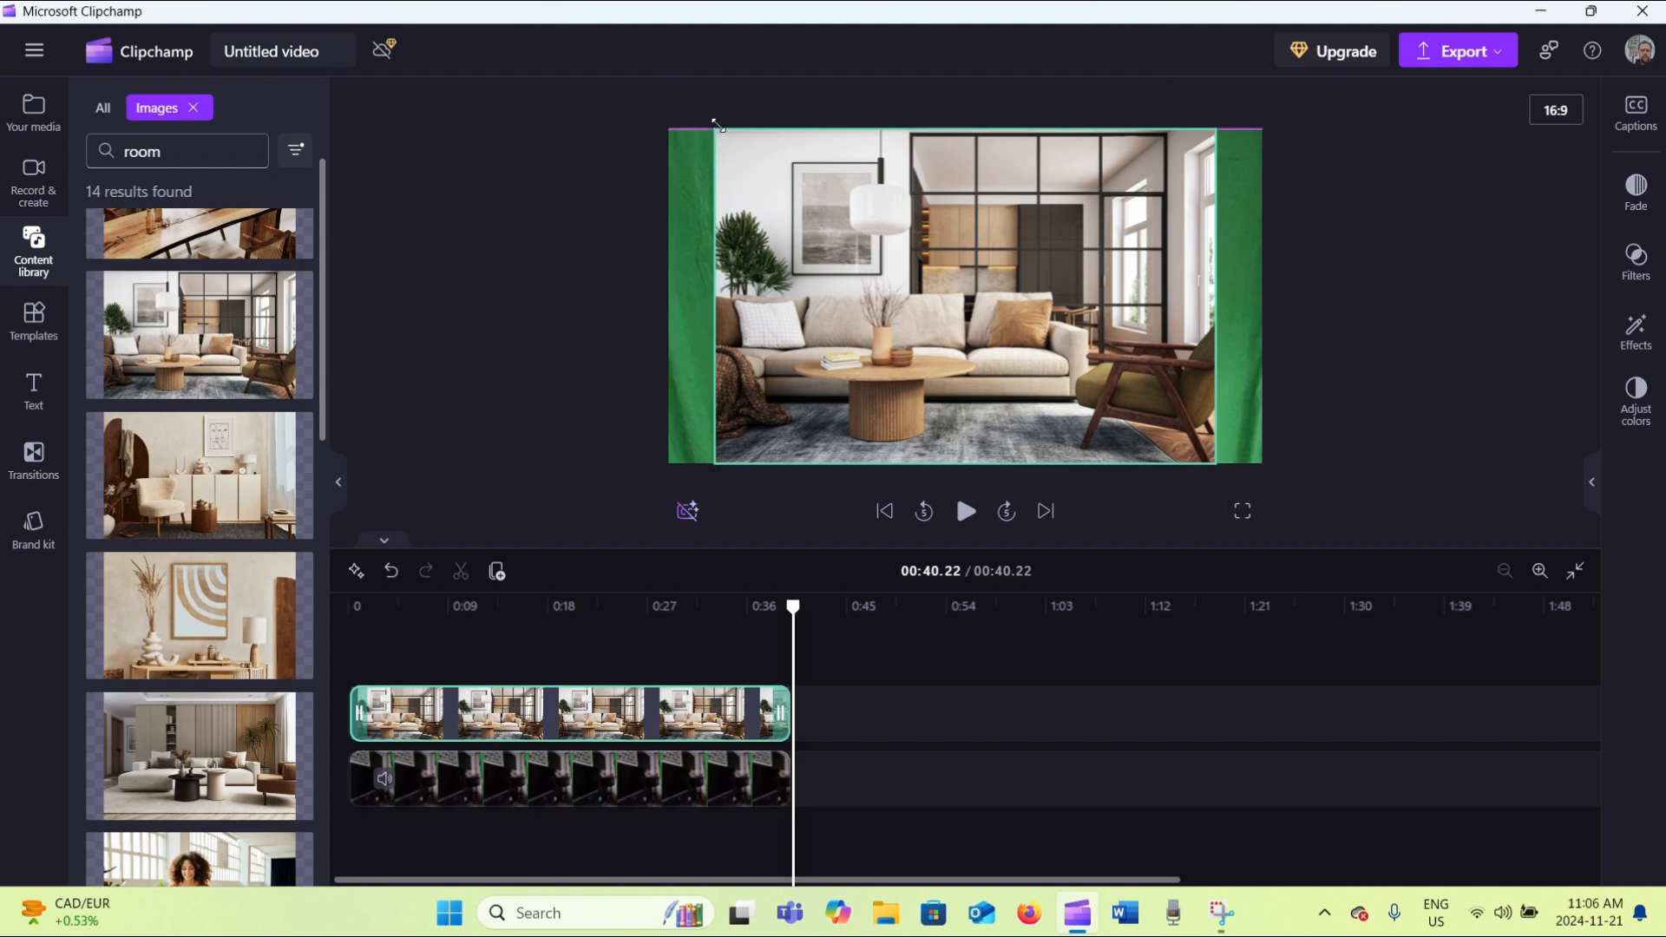
Enlarge and reposition the living room image until it covers the entire 16:9 frame
{"action": "left_click_drag", "start_coordinate": [717, 124], "coordinate": [670, 99]}
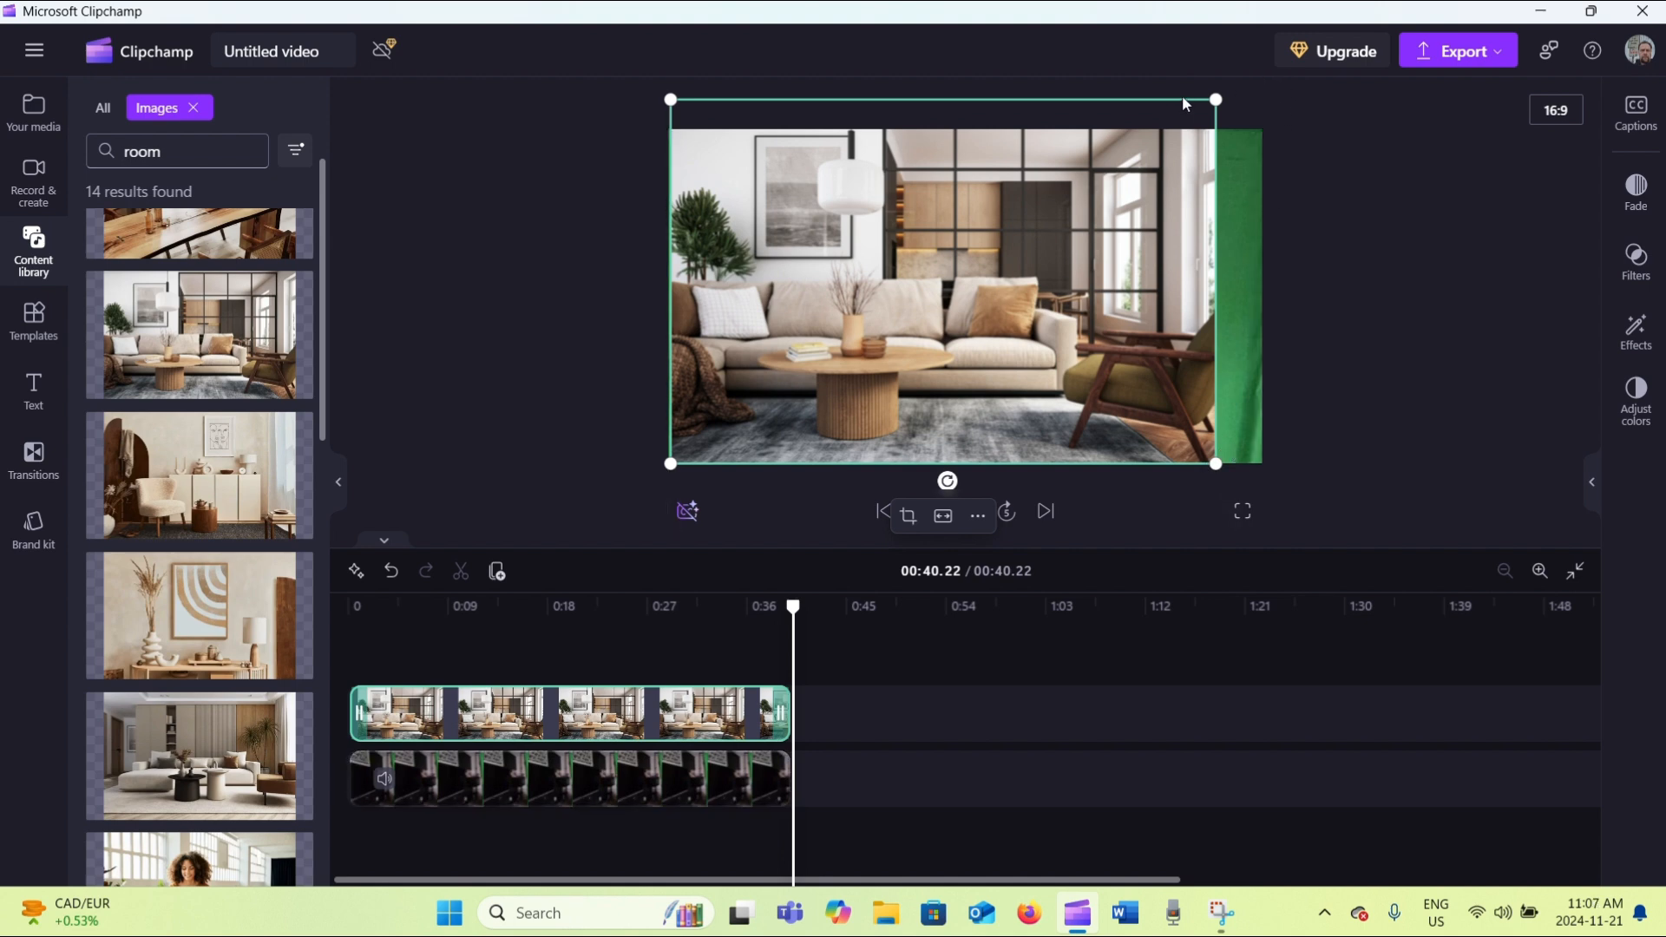
{"action": "left_click_drag", "start_coordinate": [1216, 100], "coordinate": [1237, 86]}
{"action": "left_click", "coordinate": [1264, 87]}
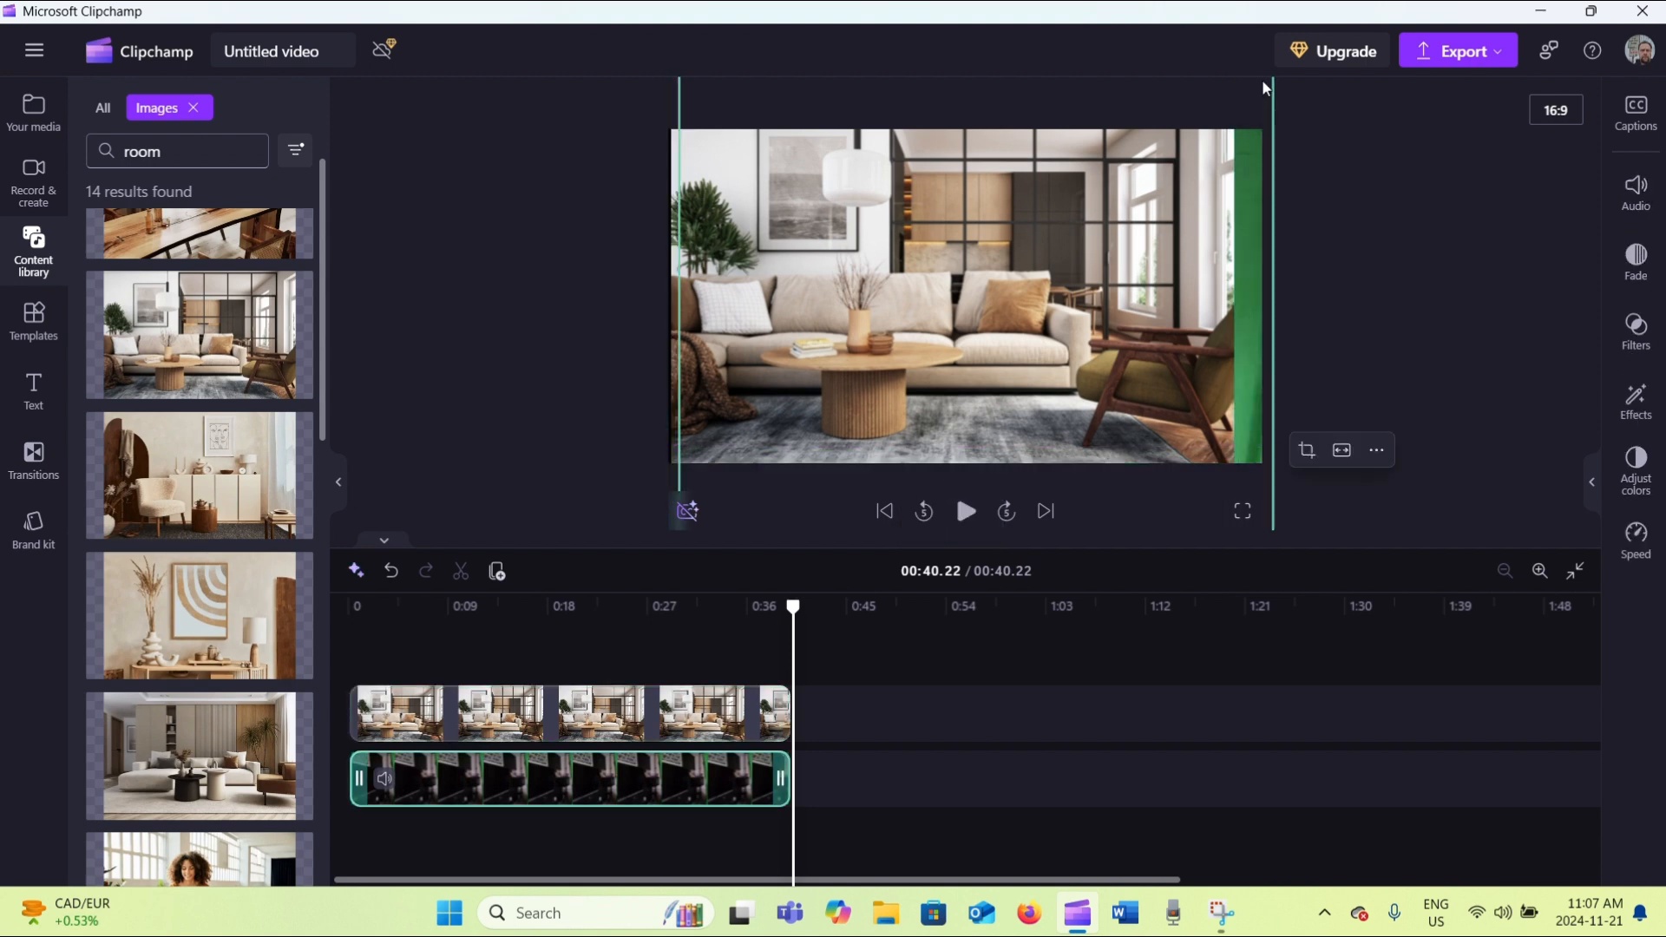
{"action": "left_click", "coordinate": [1211, 157]}
{"action": "left_click_drag", "start_coordinate": [1189, 197], "coordinate": [1169, 268]}
{"action": "left_click_drag", "start_coordinate": [1216, 158], "coordinate": [1224, 152]}
{"action": "left_click", "coordinate": [1239, 148]}
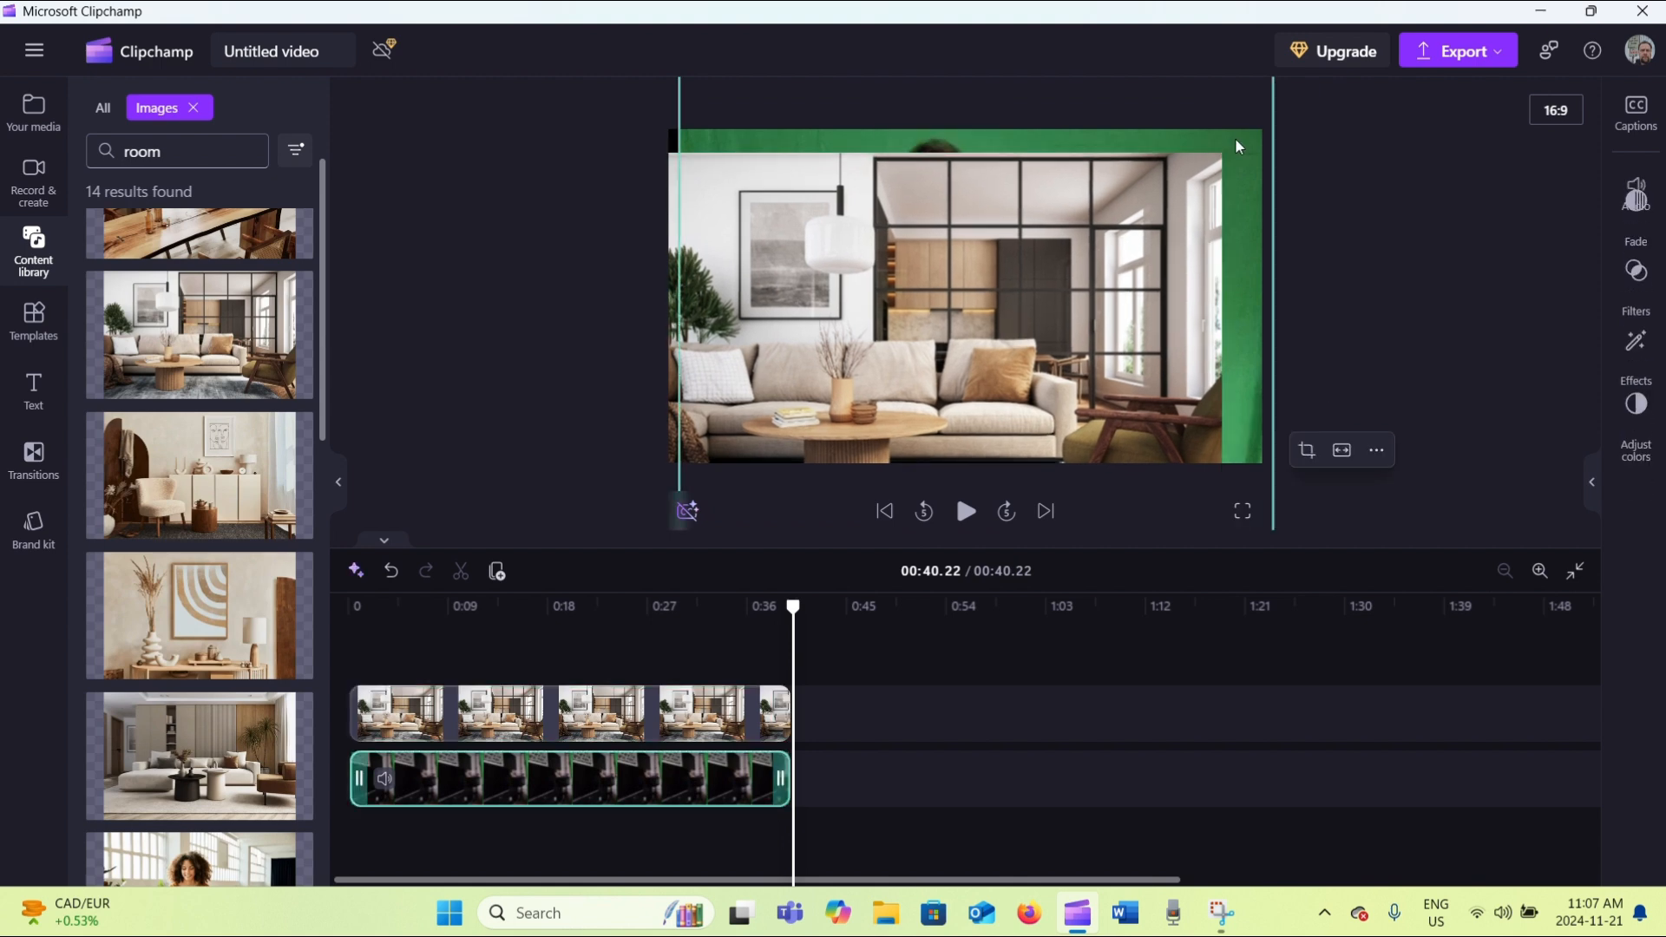
{"action": "left_click", "coordinate": [1223, 159]}
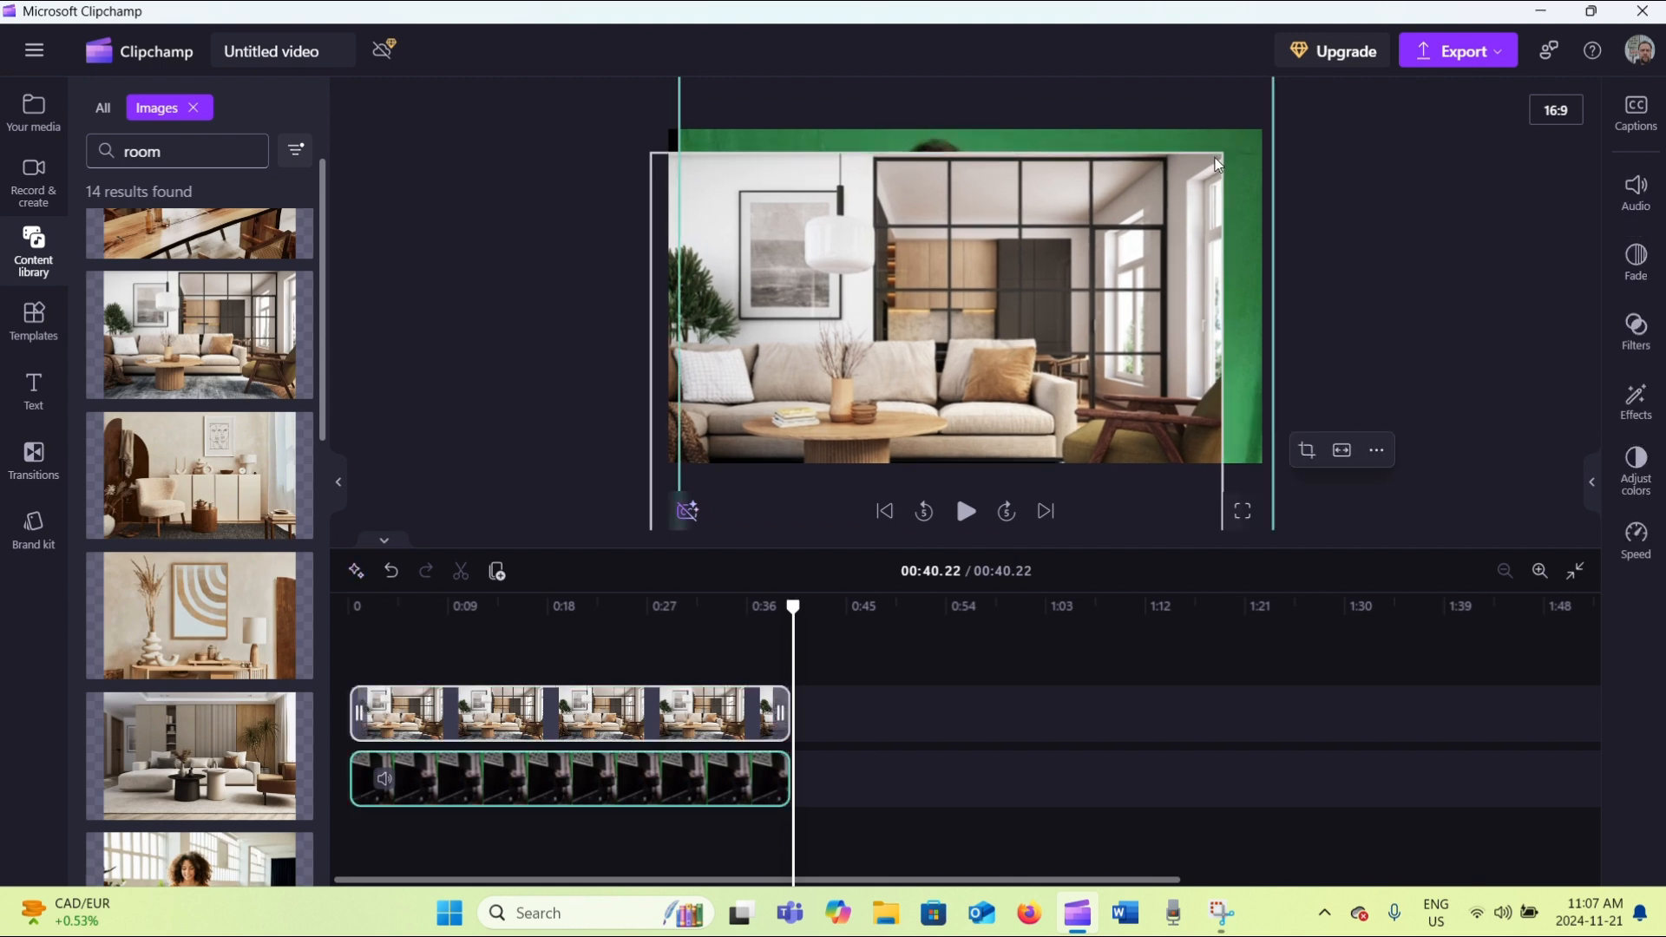
{"action": "left_click_drag", "start_coordinate": [1223, 158], "coordinate": [1247, 132]}
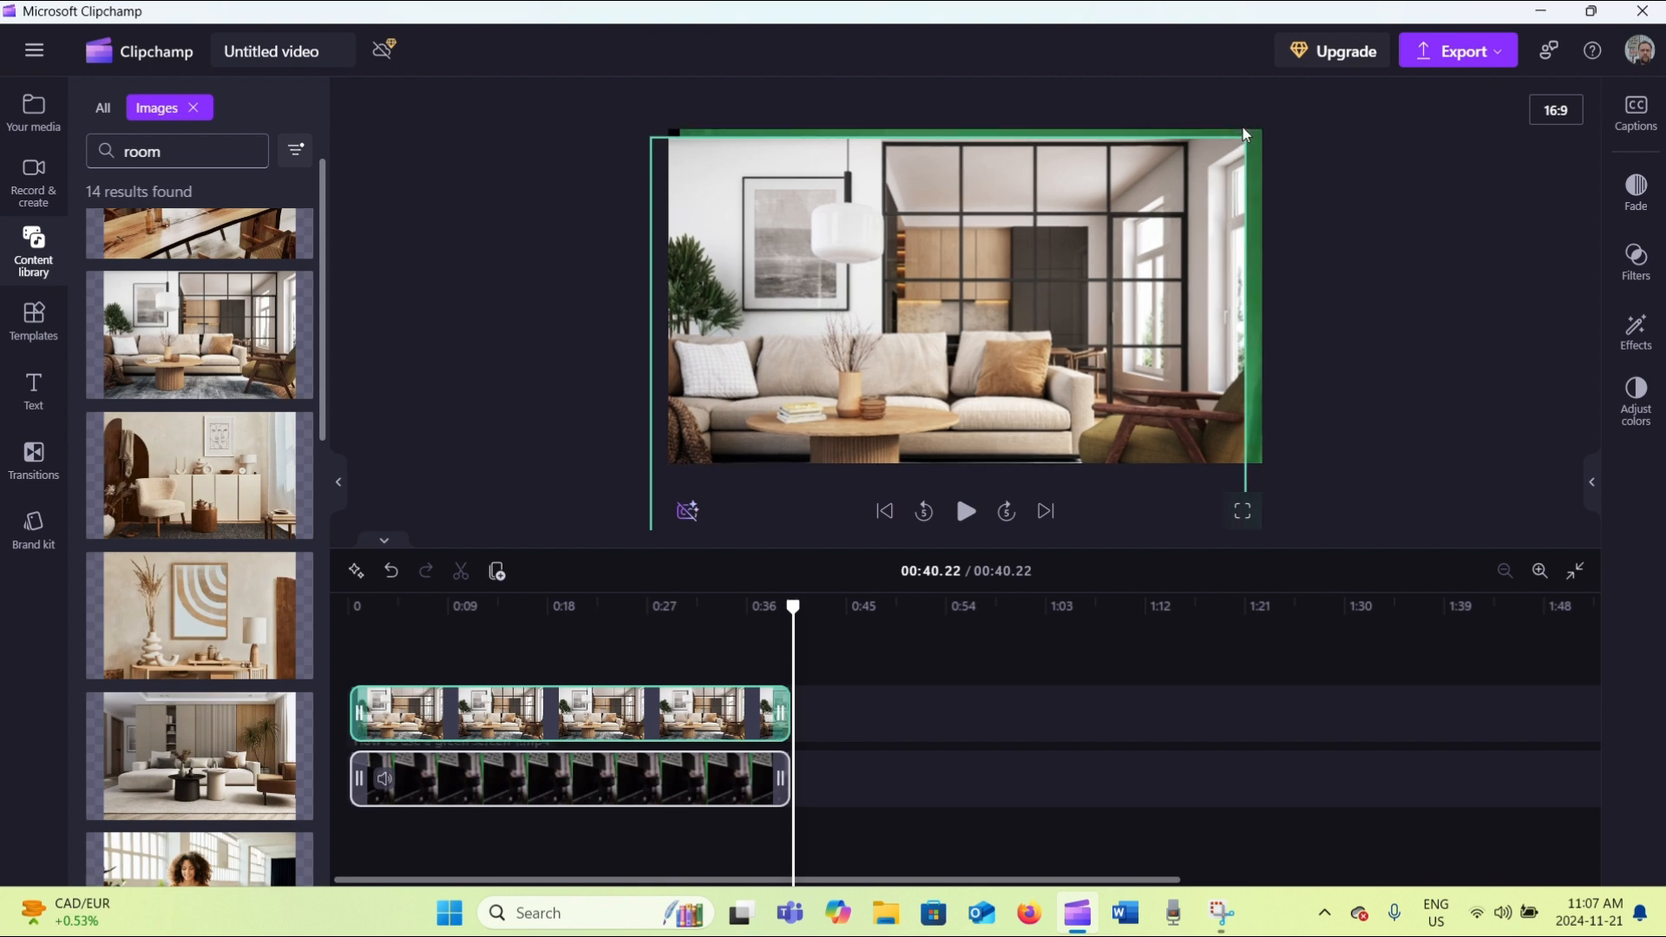
{"action": "left_click", "coordinate": [949, 117]}
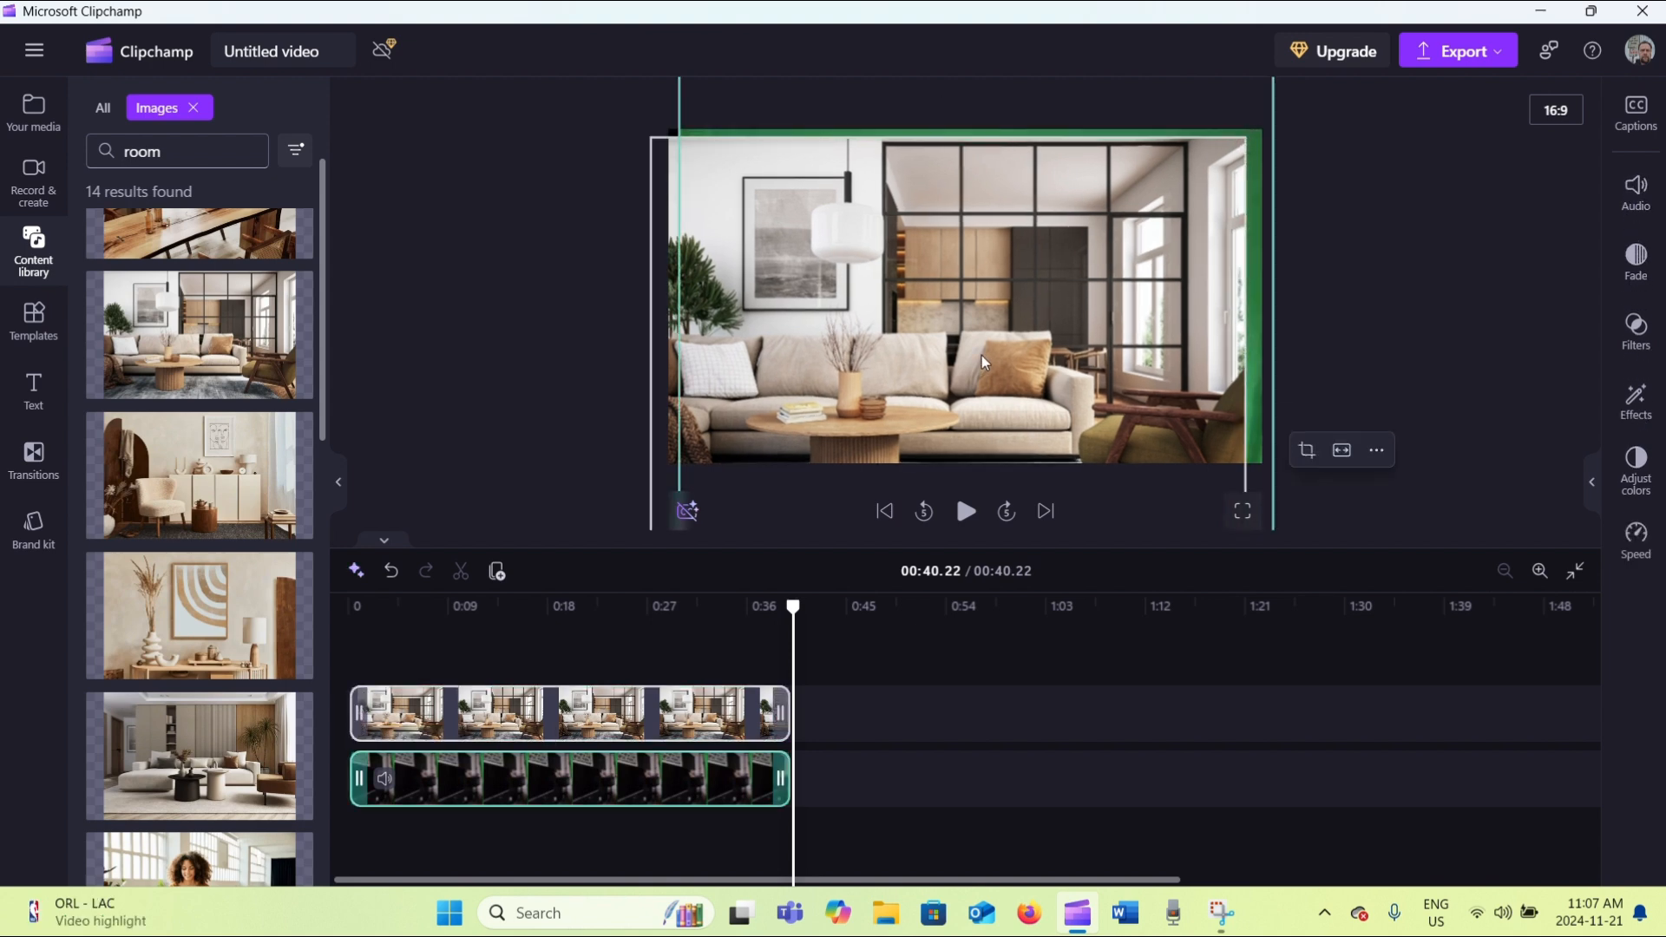
{"action": "left_click_drag", "start_coordinate": [987, 326], "coordinate": [1012, 261]}
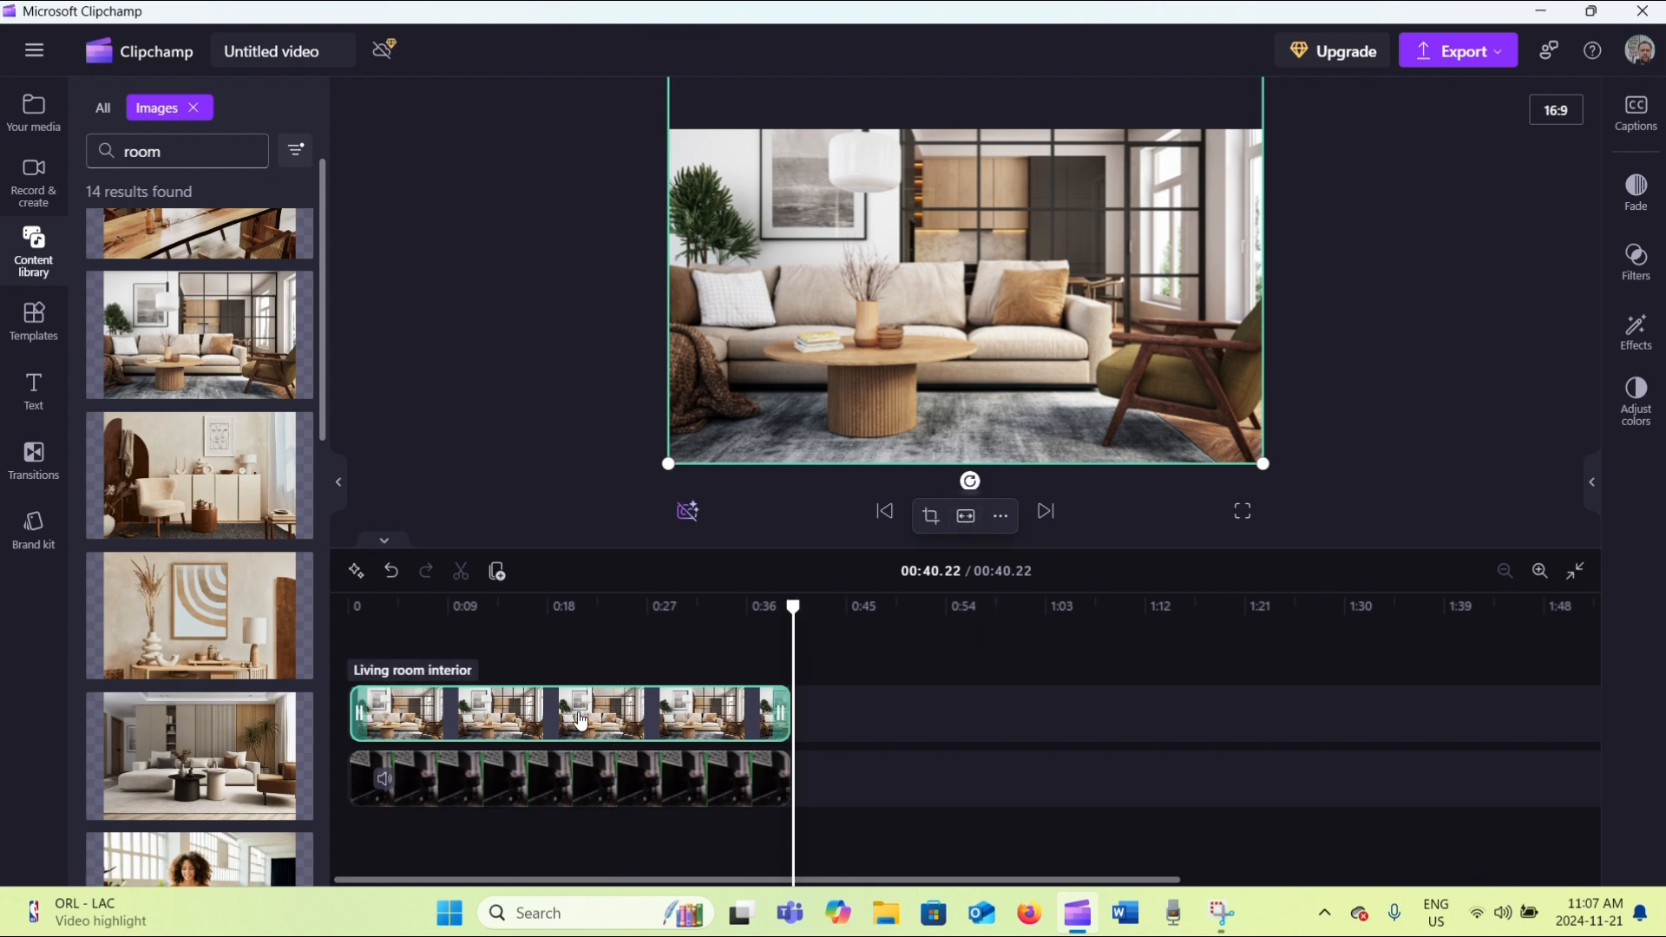
Place the living room image on the track beneath the green screen clip and realign the clip with the frame's sides
{"action": "left_click_drag", "start_coordinate": [581, 720], "coordinate": [581, 849]}
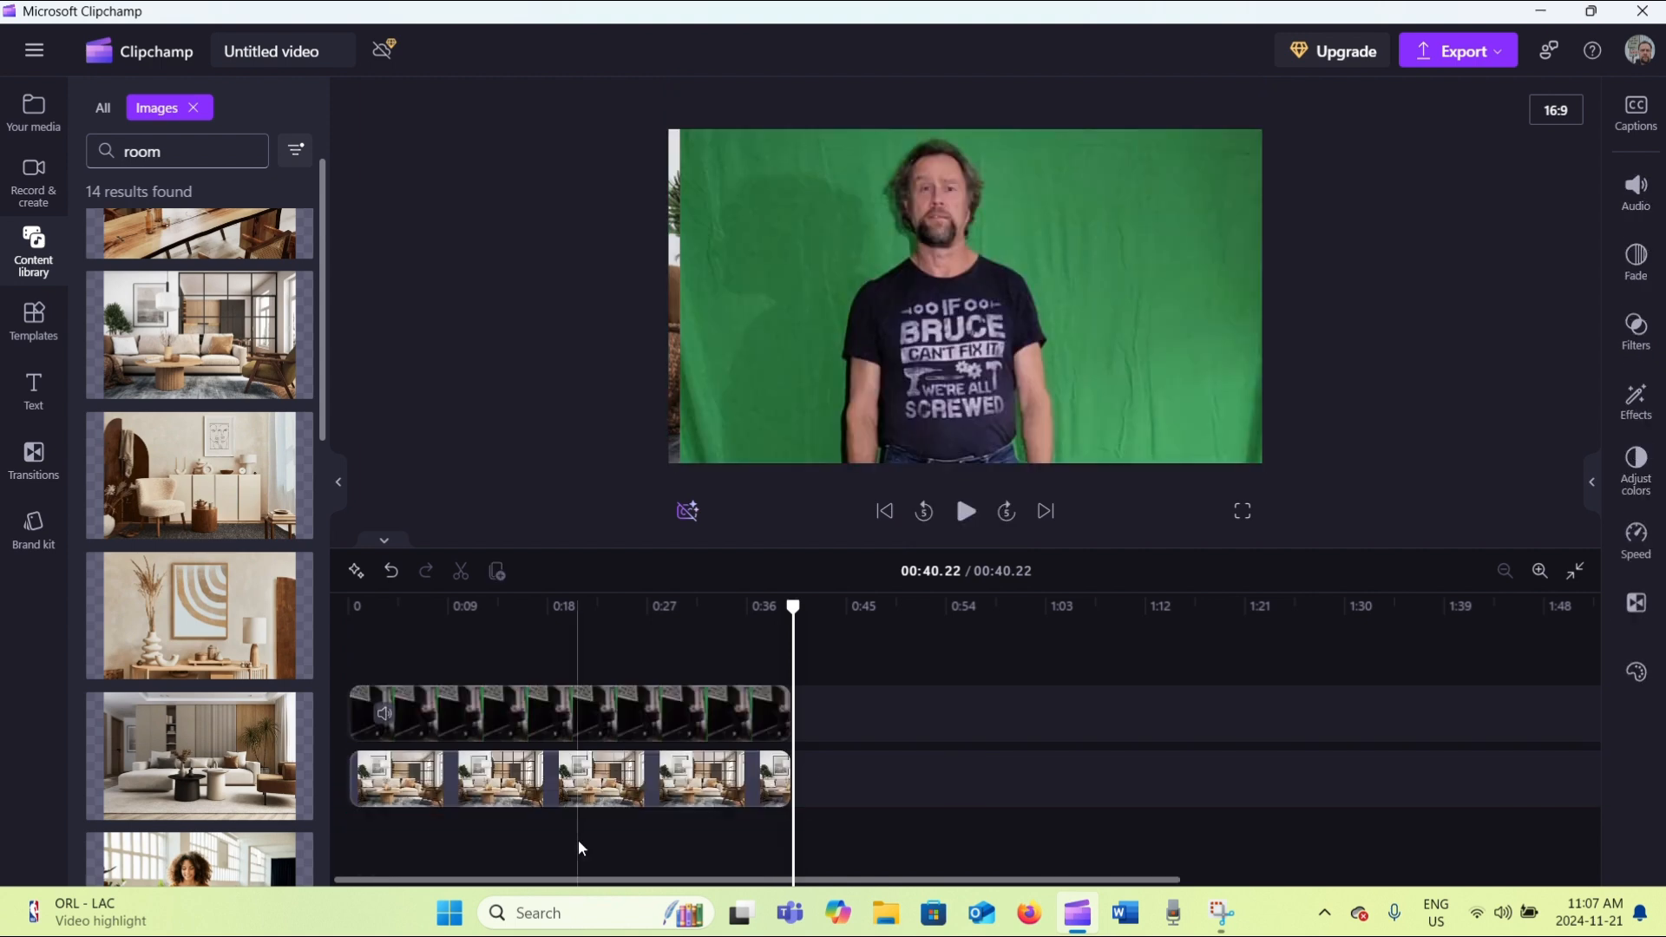
{"action": "left_click", "coordinate": [596, 714]}
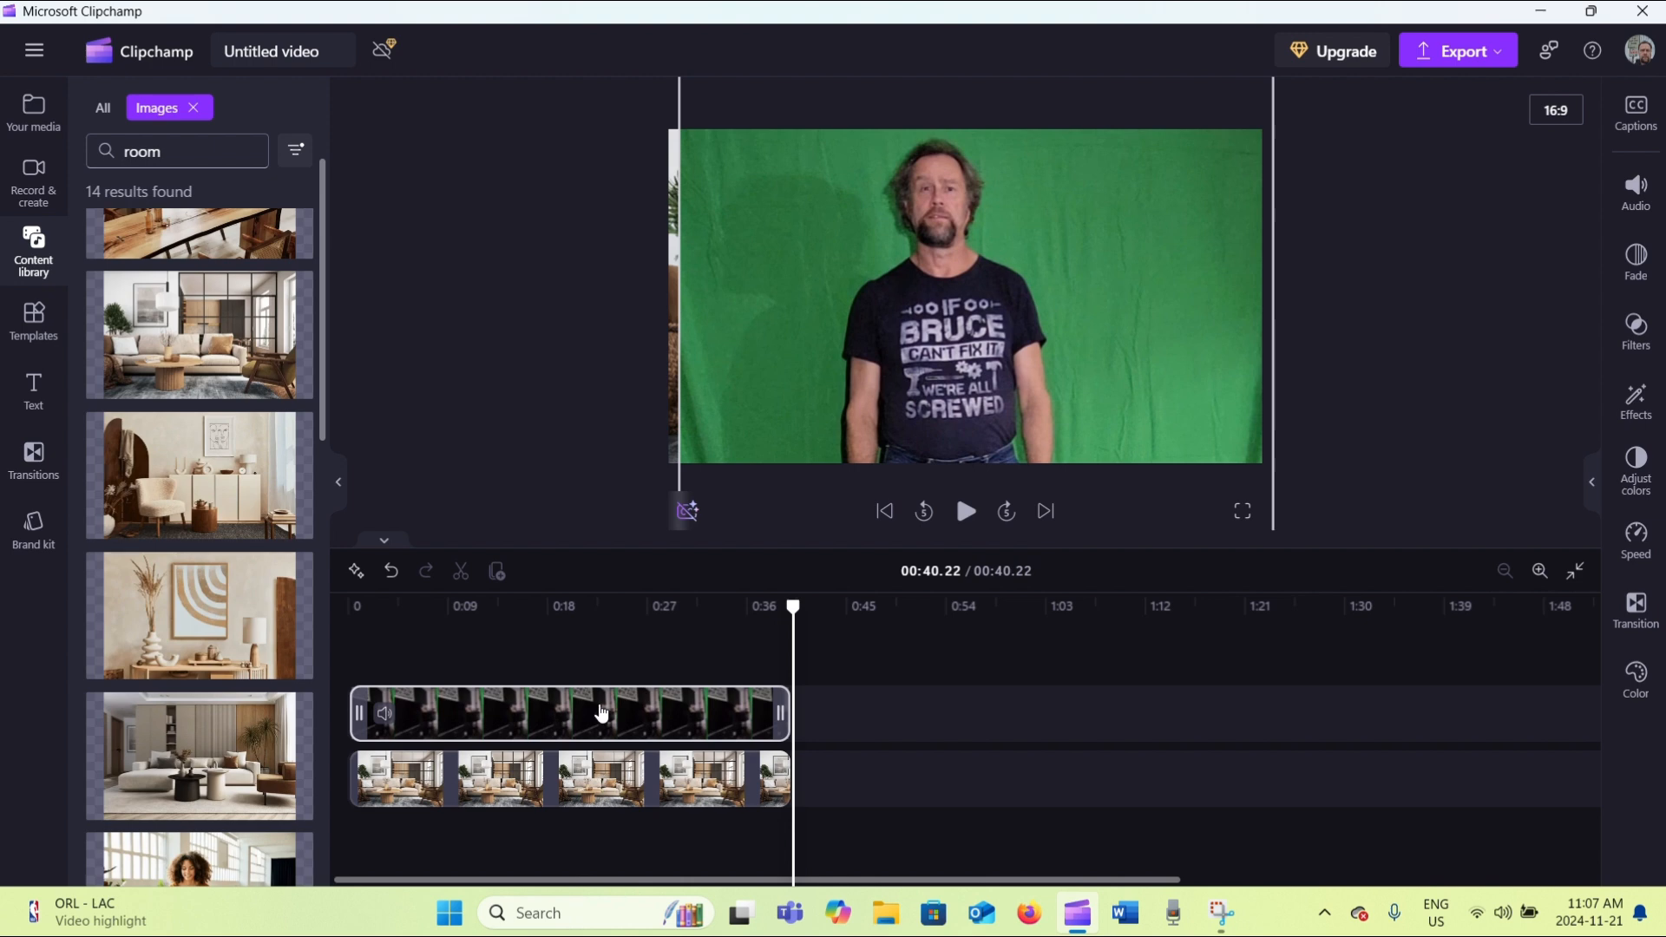
{"action": "left_click_drag", "start_coordinate": [815, 267], "coordinate": [804, 266]}
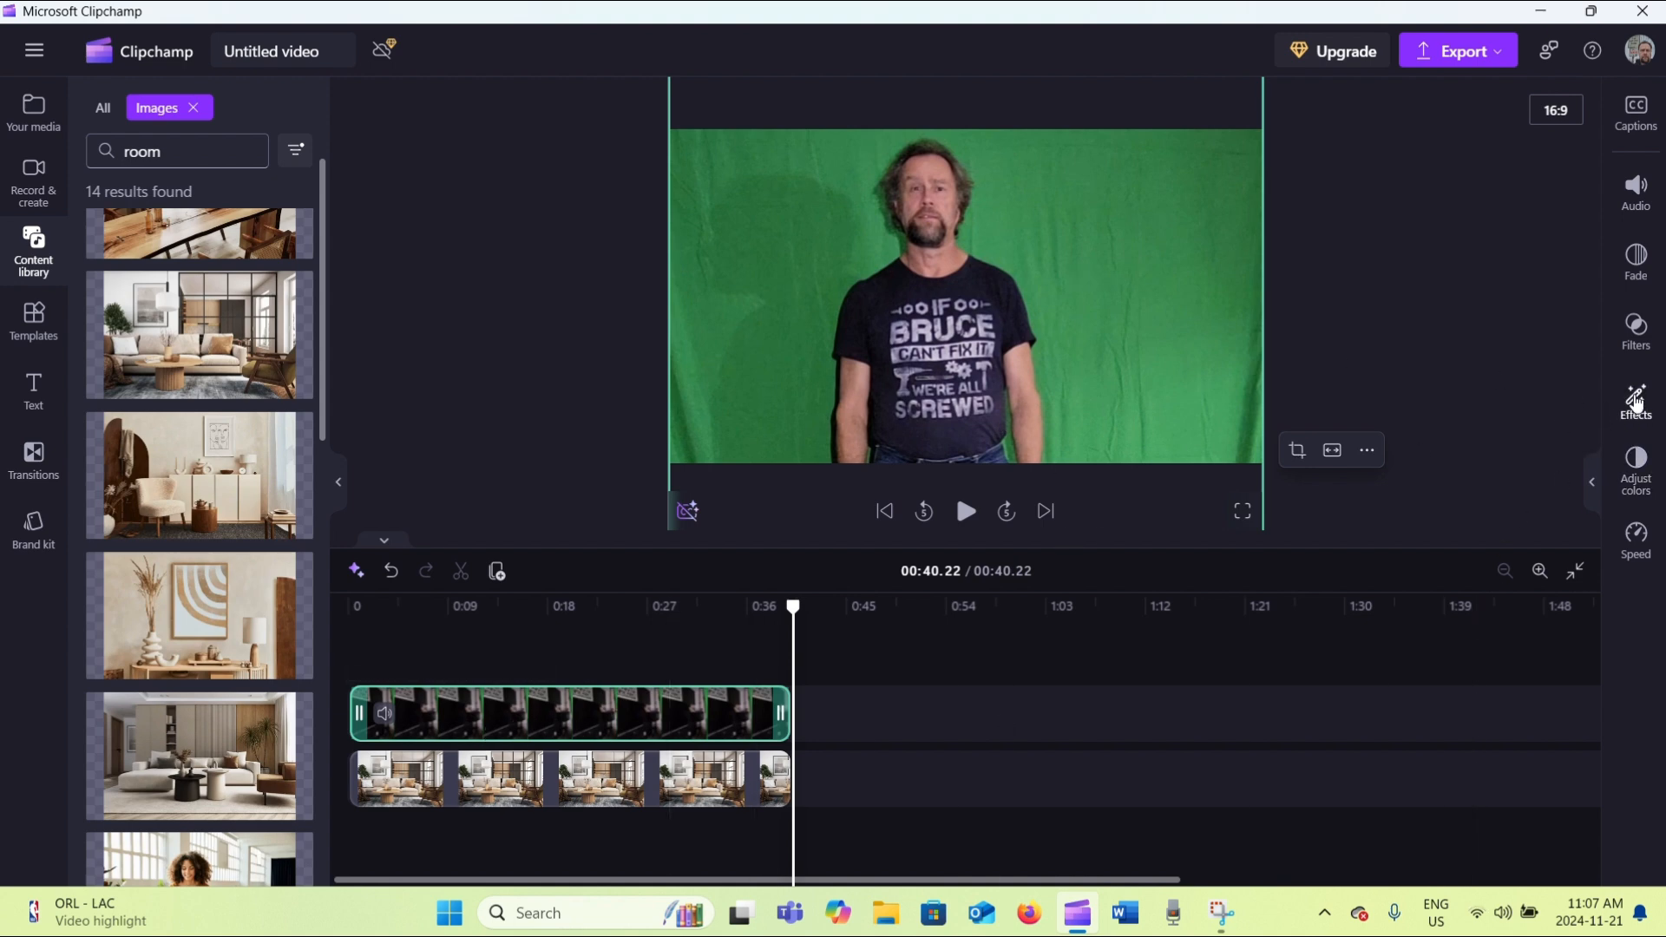
Apply the Green screen effect to the presenter clip so the living room replaces its green background
{"action": "left_click", "coordinate": [1636, 401]}
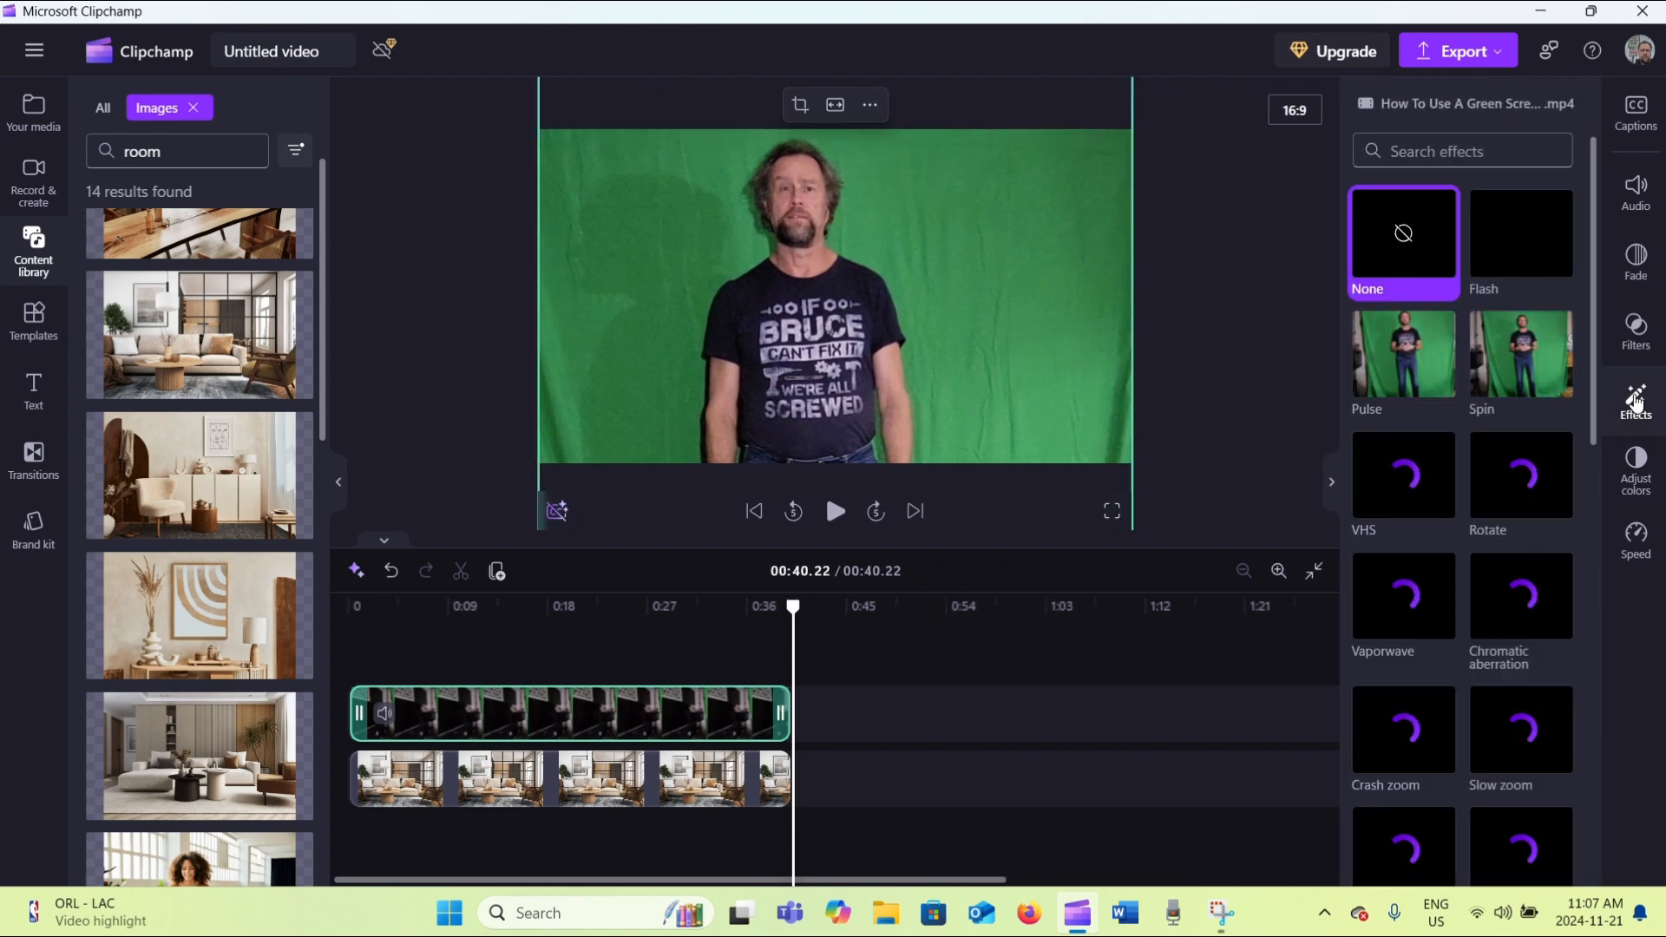
{"action": "scroll", "coordinate": [1513, 529], "scroll_direction": "down", "scroll_amount": 4}
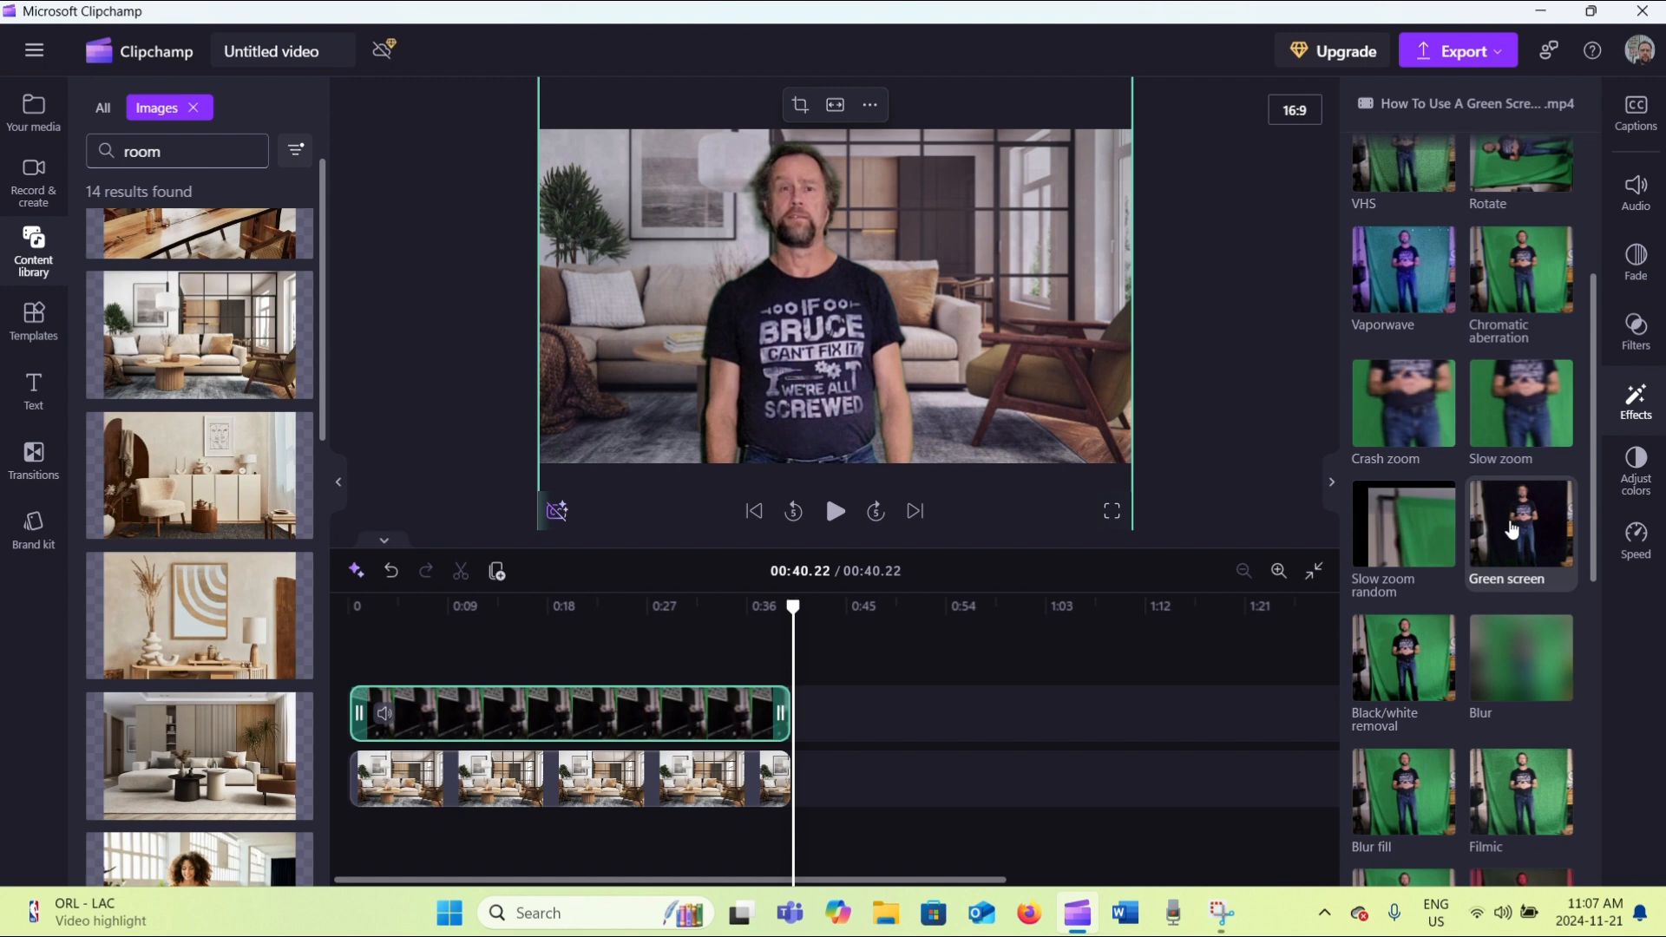
{"action": "left_click", "coordinate": [1514, 529]}
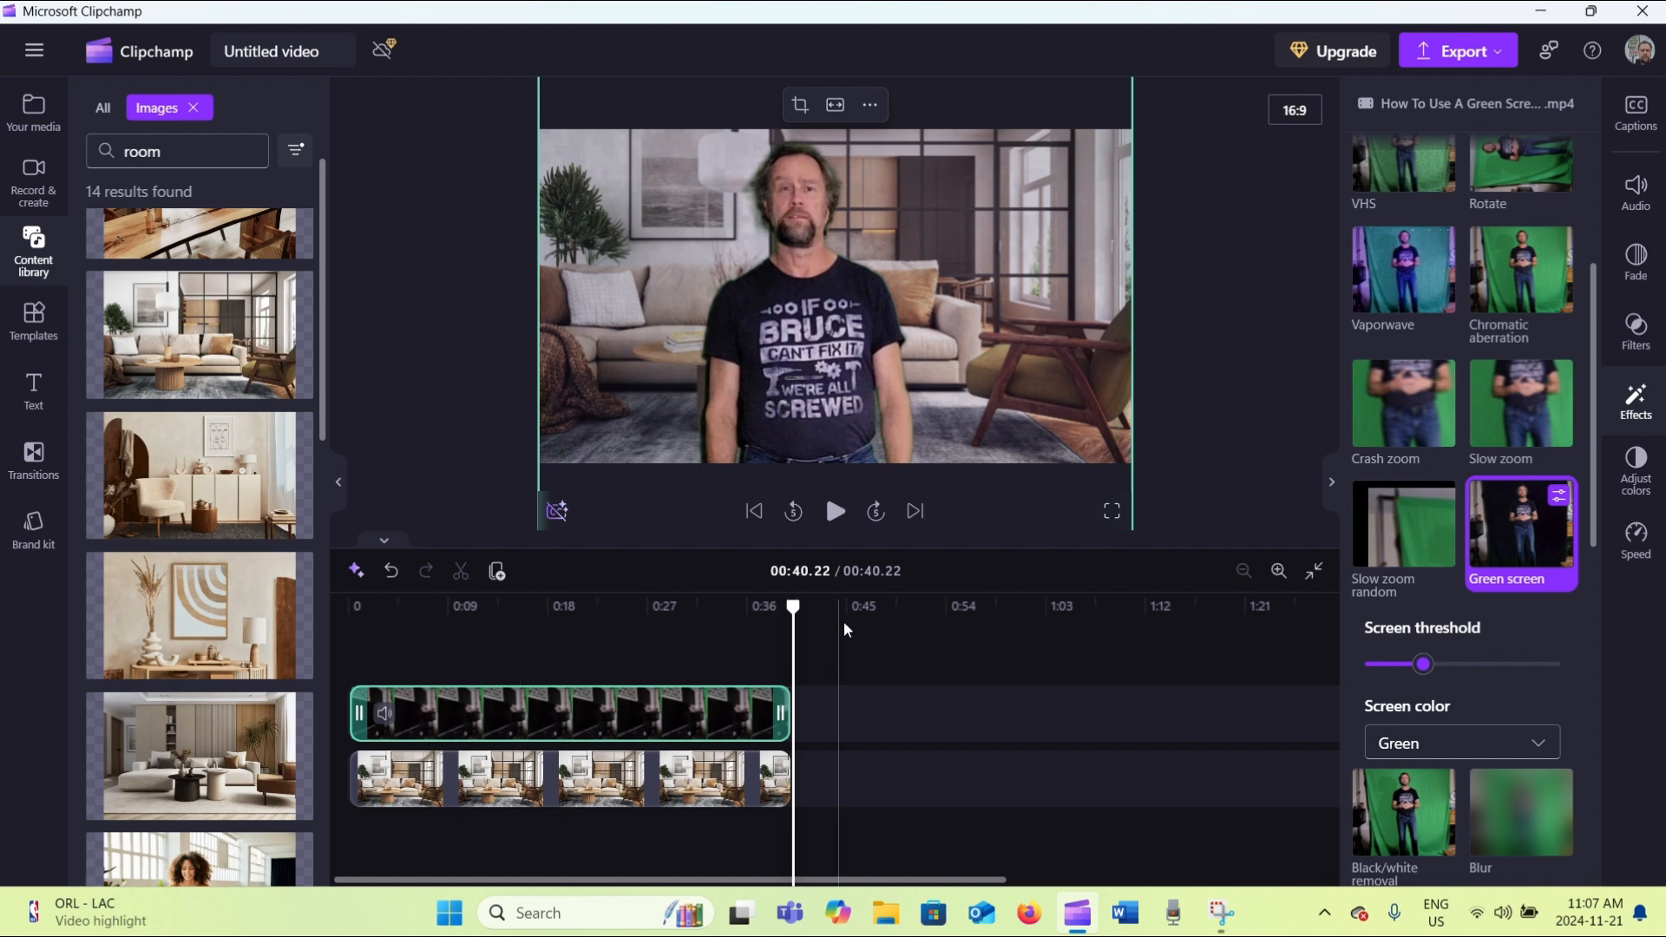
Play the composite from the start to check the green screen effect, and pause partway through
{"action": "left_click", "coordinate": [754, 514]}
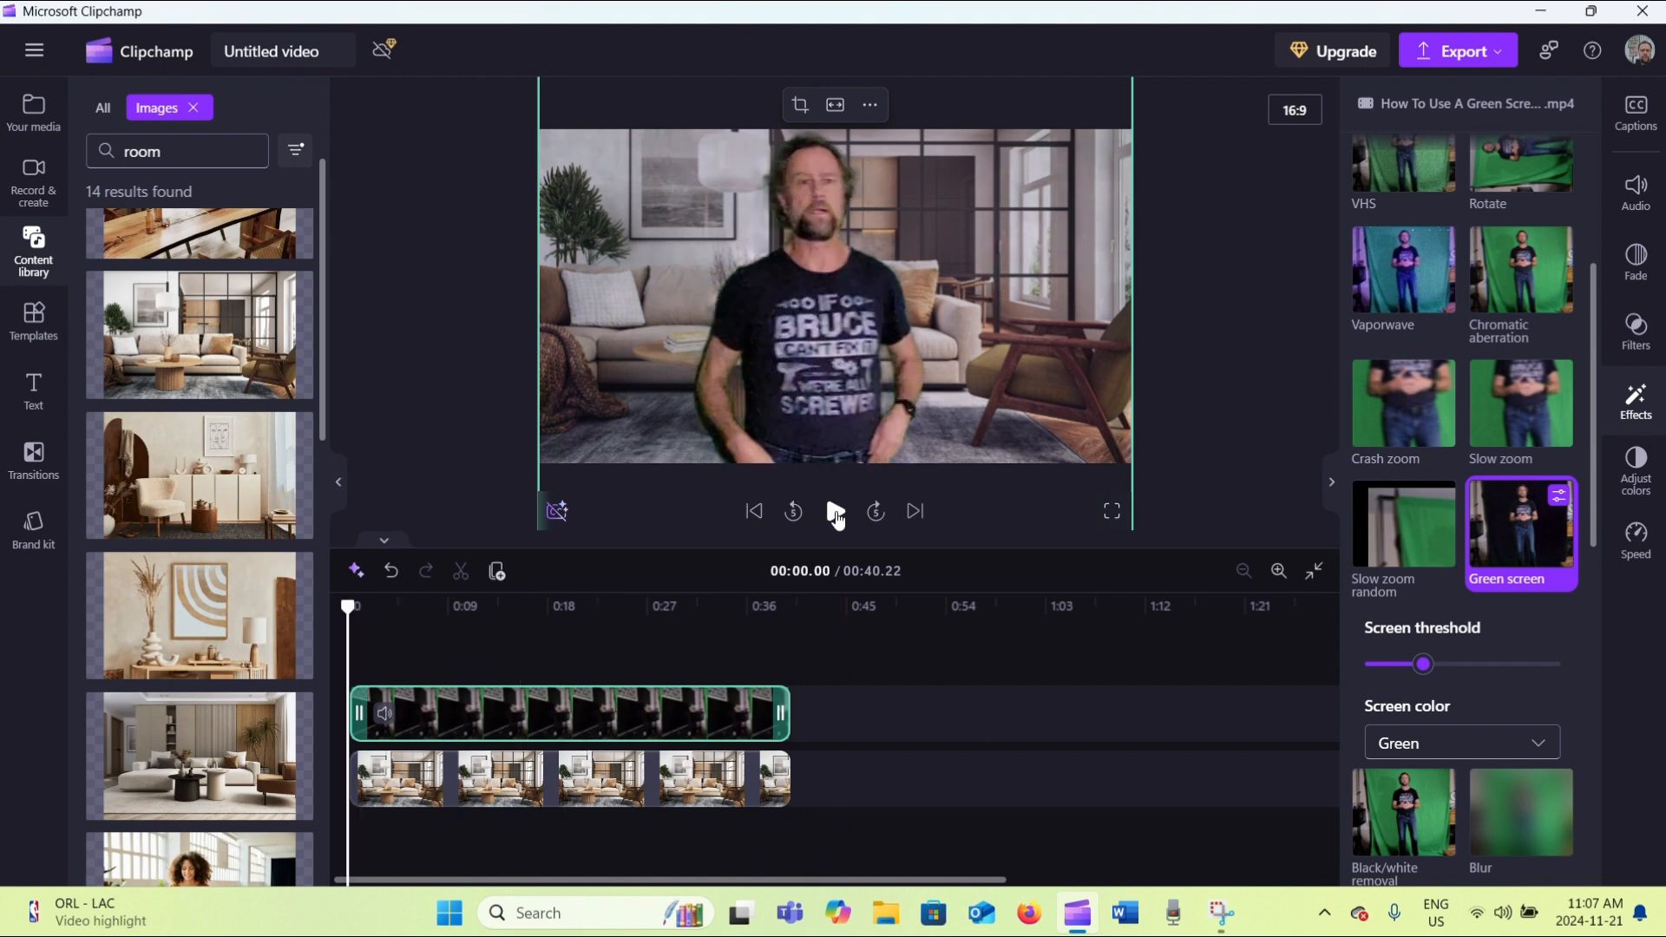
{"action": "left_click", "coordinate": [836, 514]}
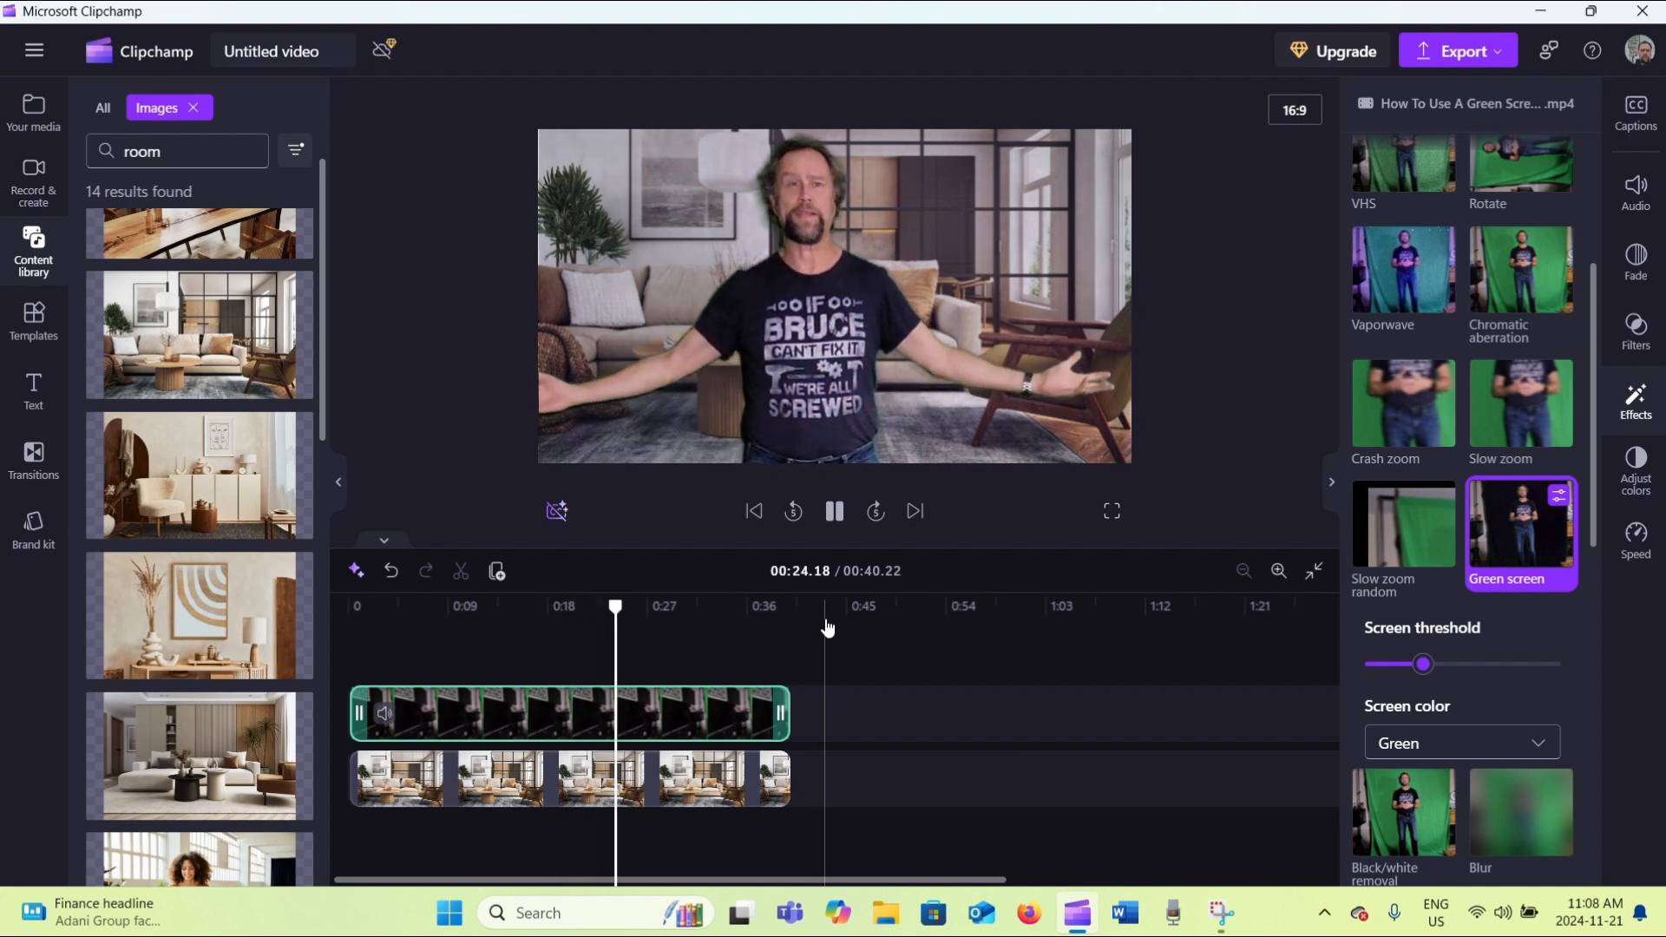
{"action": "left_click", "coordinate": [836, 513]}
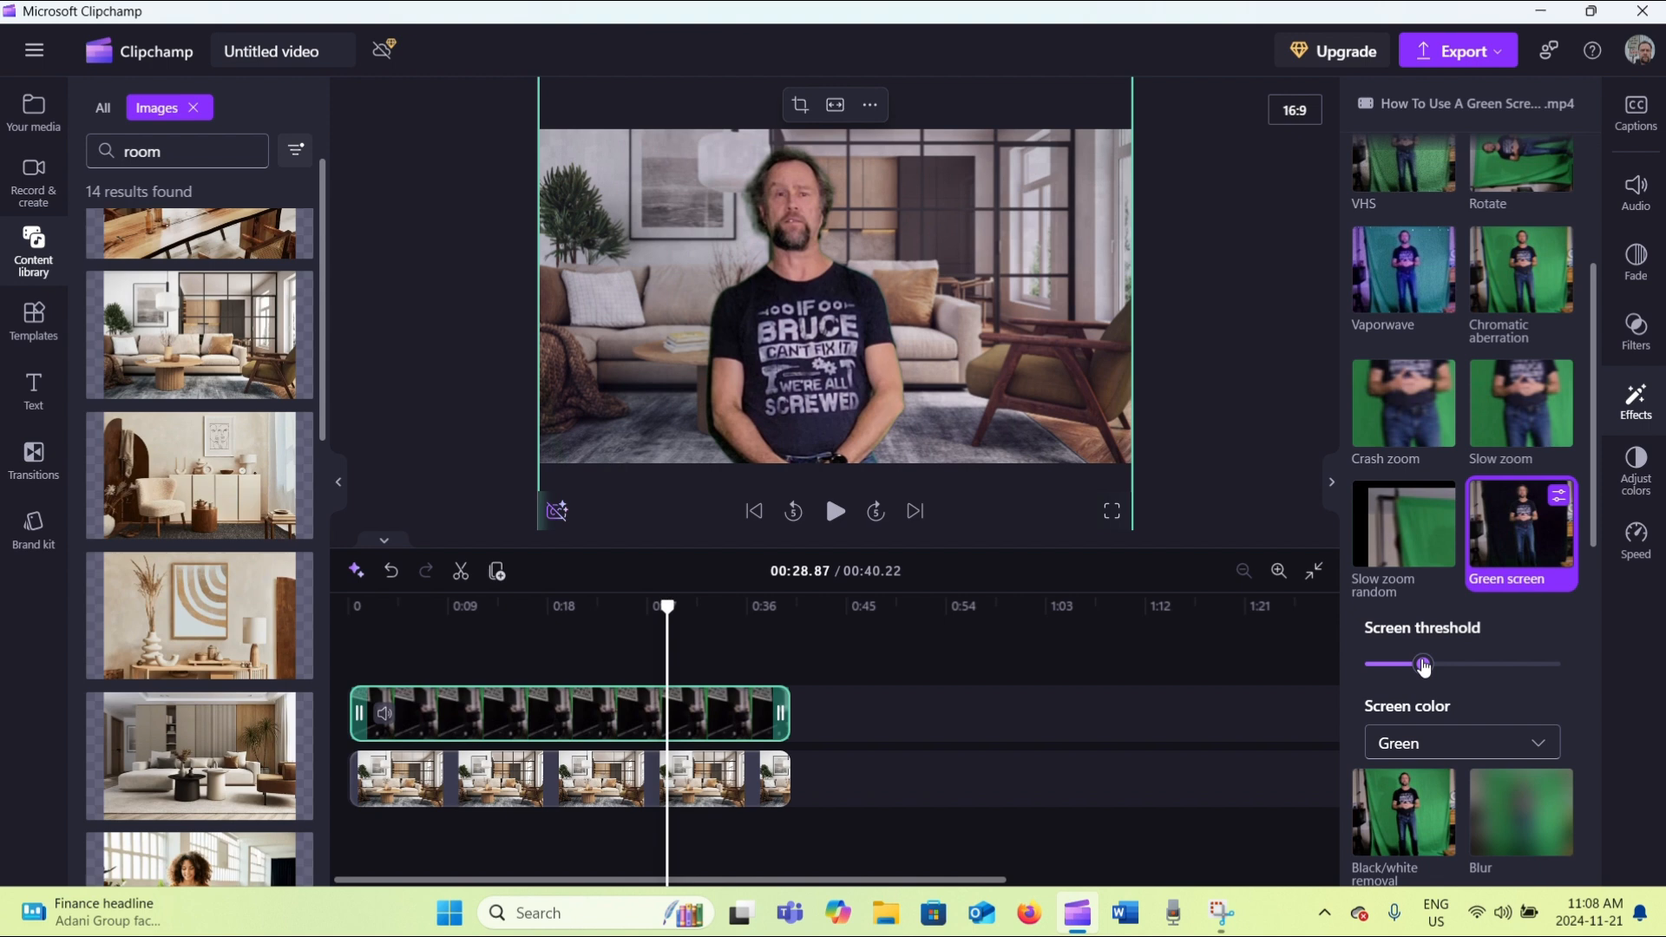
Test higher and minimum screen thresholds on the Green screen effect, and settle on a low threshold about one-eighth along the range
{"action": "left_click_drag", "start_coordinate": [1425, 667], "coordinate": [1471, 692]}
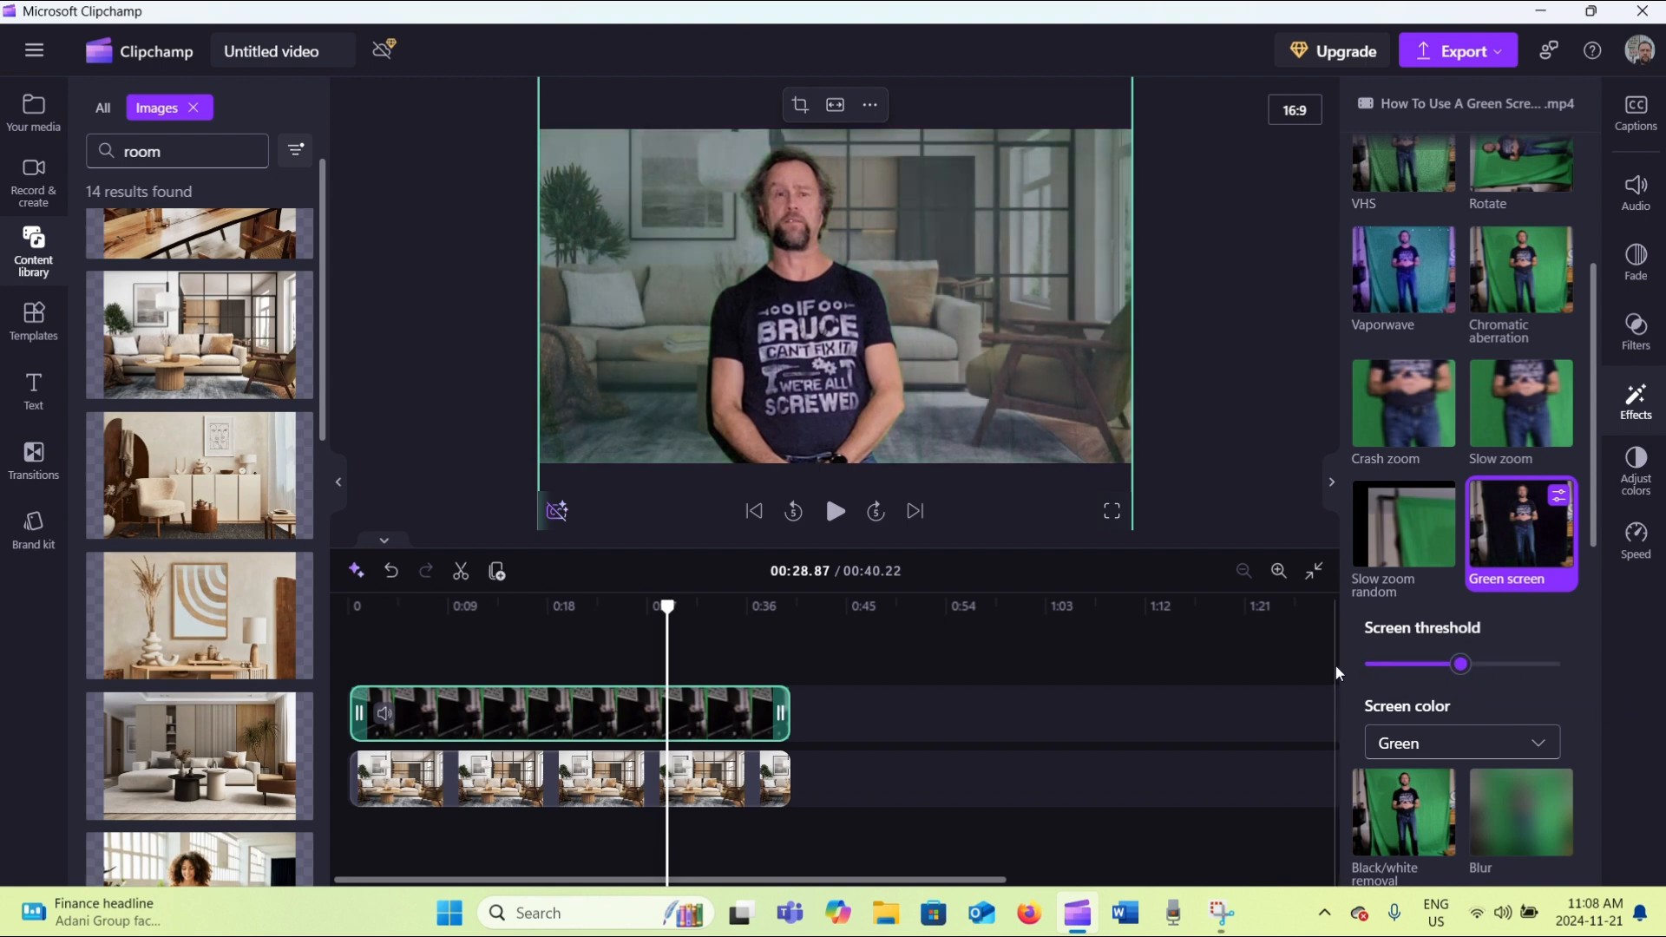
{"action": "left_click_drag", "start_coordinate": [1455, 669], "coordinate": [1335, 664]}
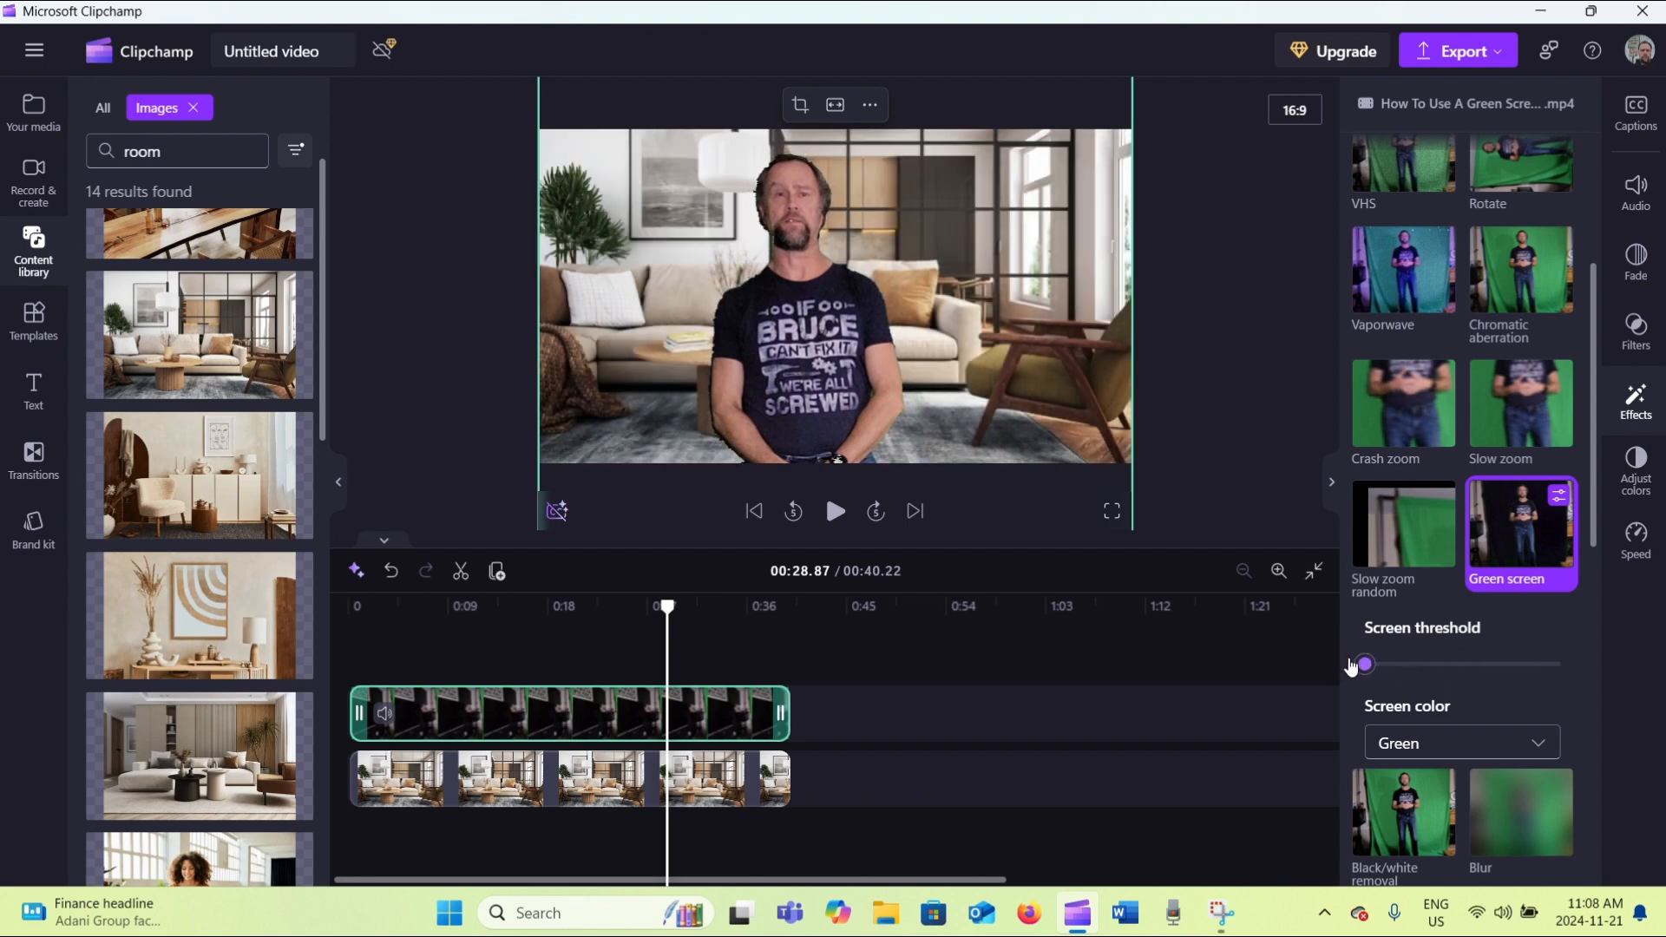
{"action": "mouse_move", "coordinate": [1389, 666]}
{"action": "left_mouse_down"}
{"action": "mouse_move", "coordinate": [1414, 667]}
{"action": "mouse_move", "coordinate": [1389, 674]}
{"action": "left_mouse_up"}
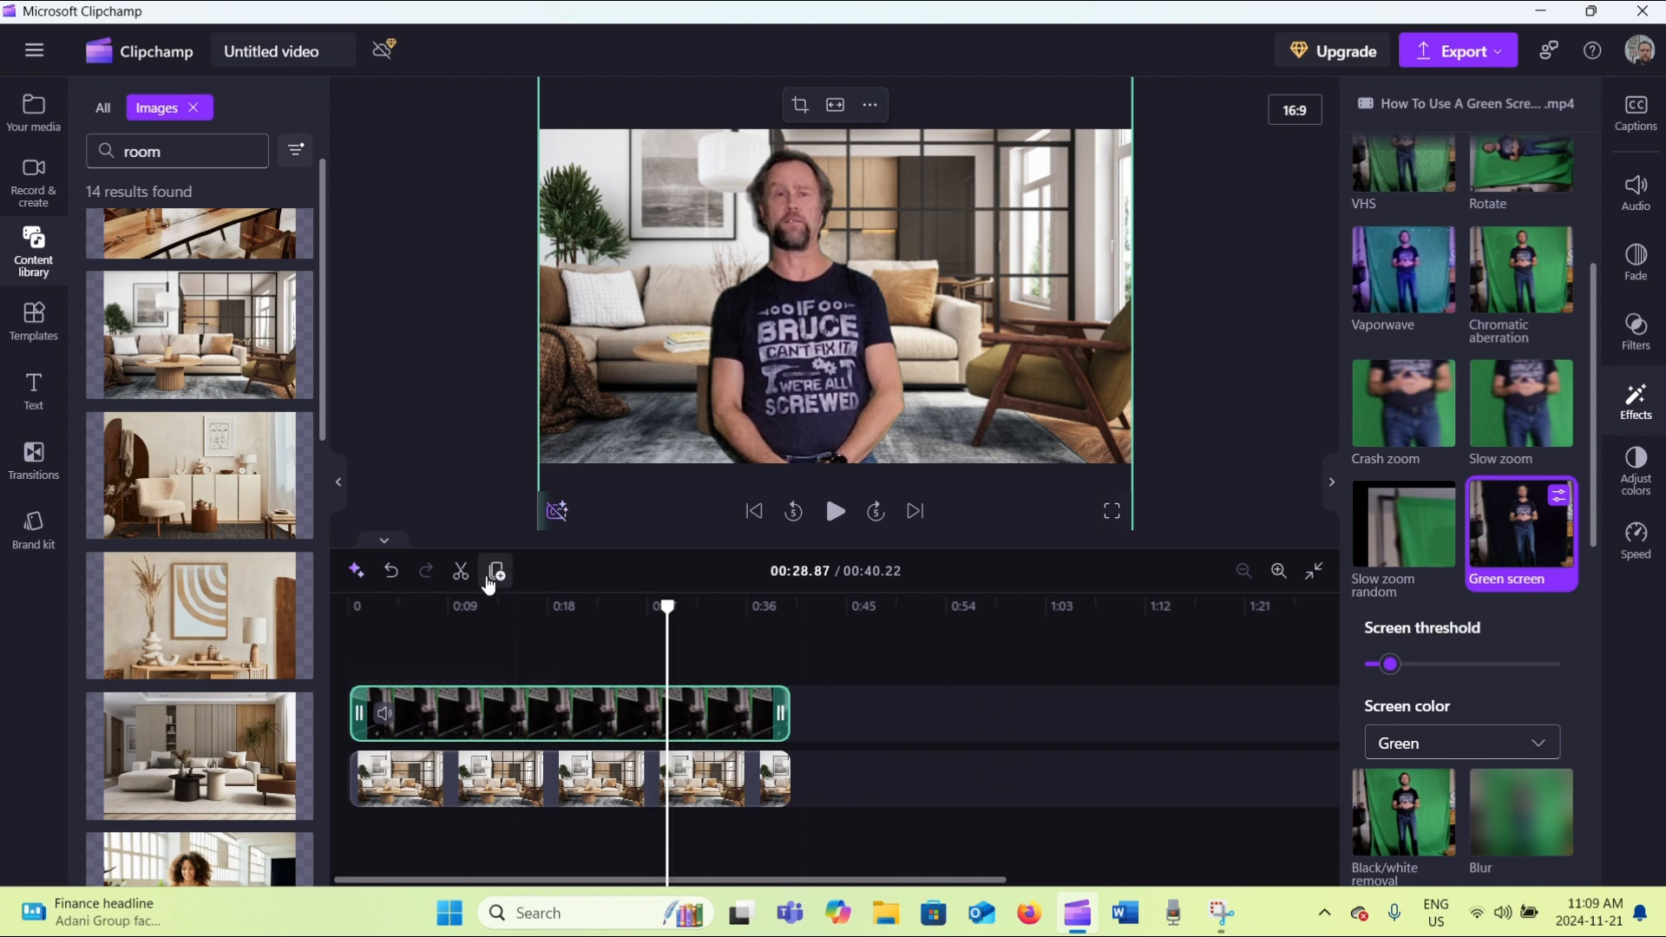
Split the green screen clip at 00:28.87, remove the effect from the second part, and play the video from the start
{"action": "left_click", "coordinate": [461, 573]}
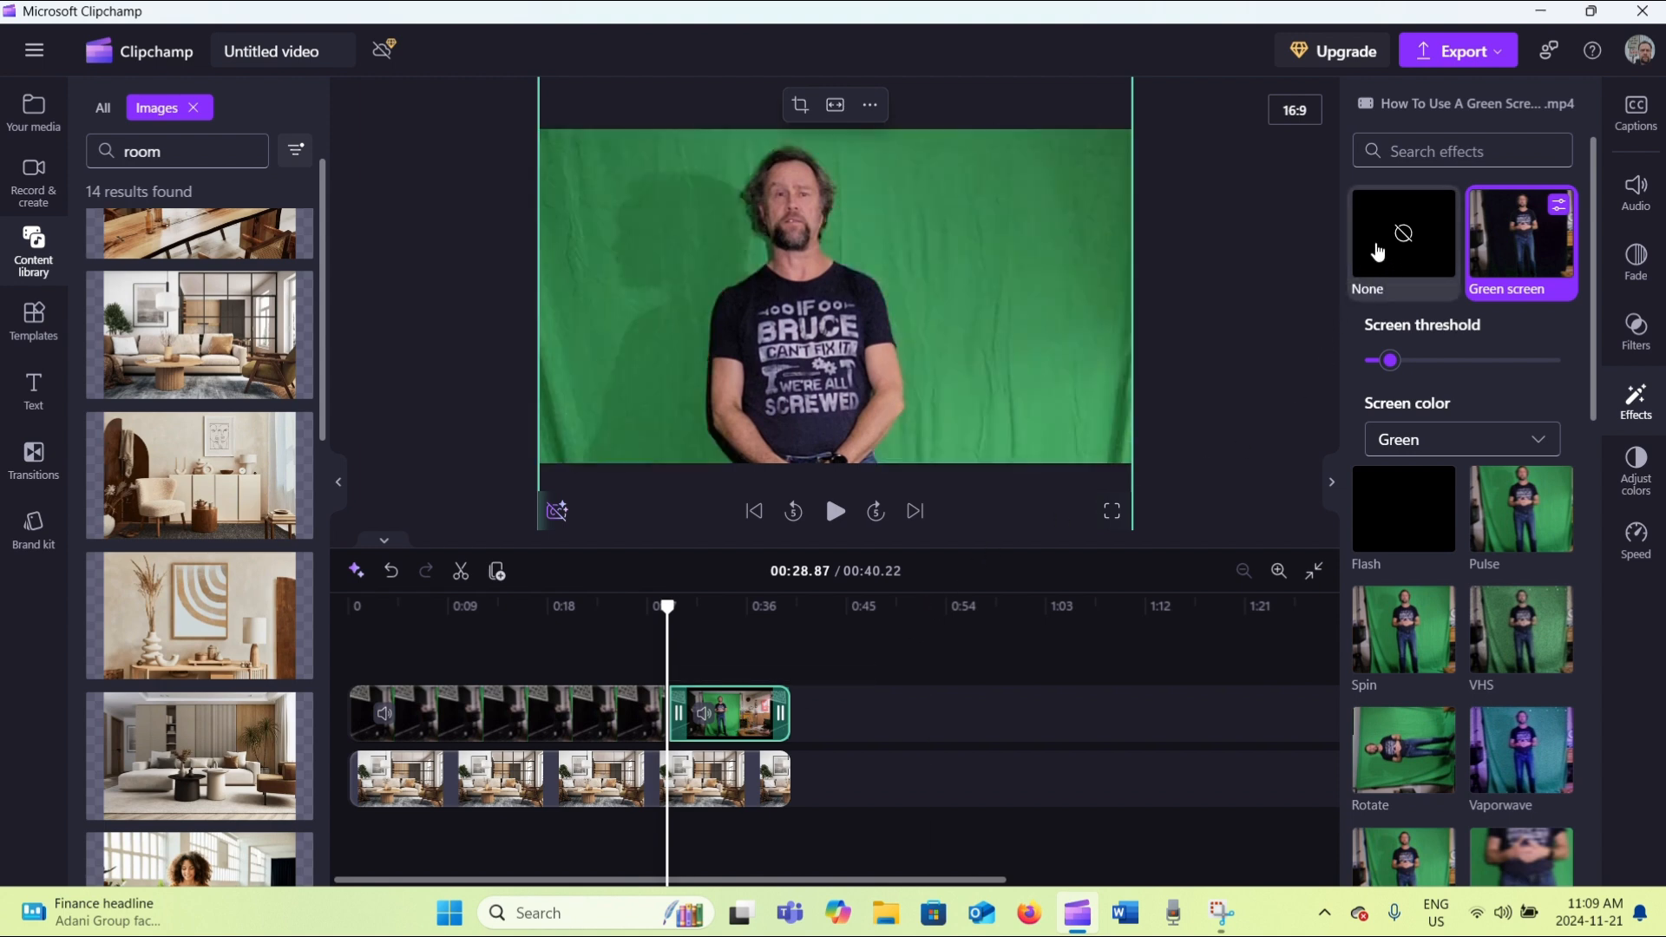
{"action": "left_click", "coordinate": [1378, 251]}
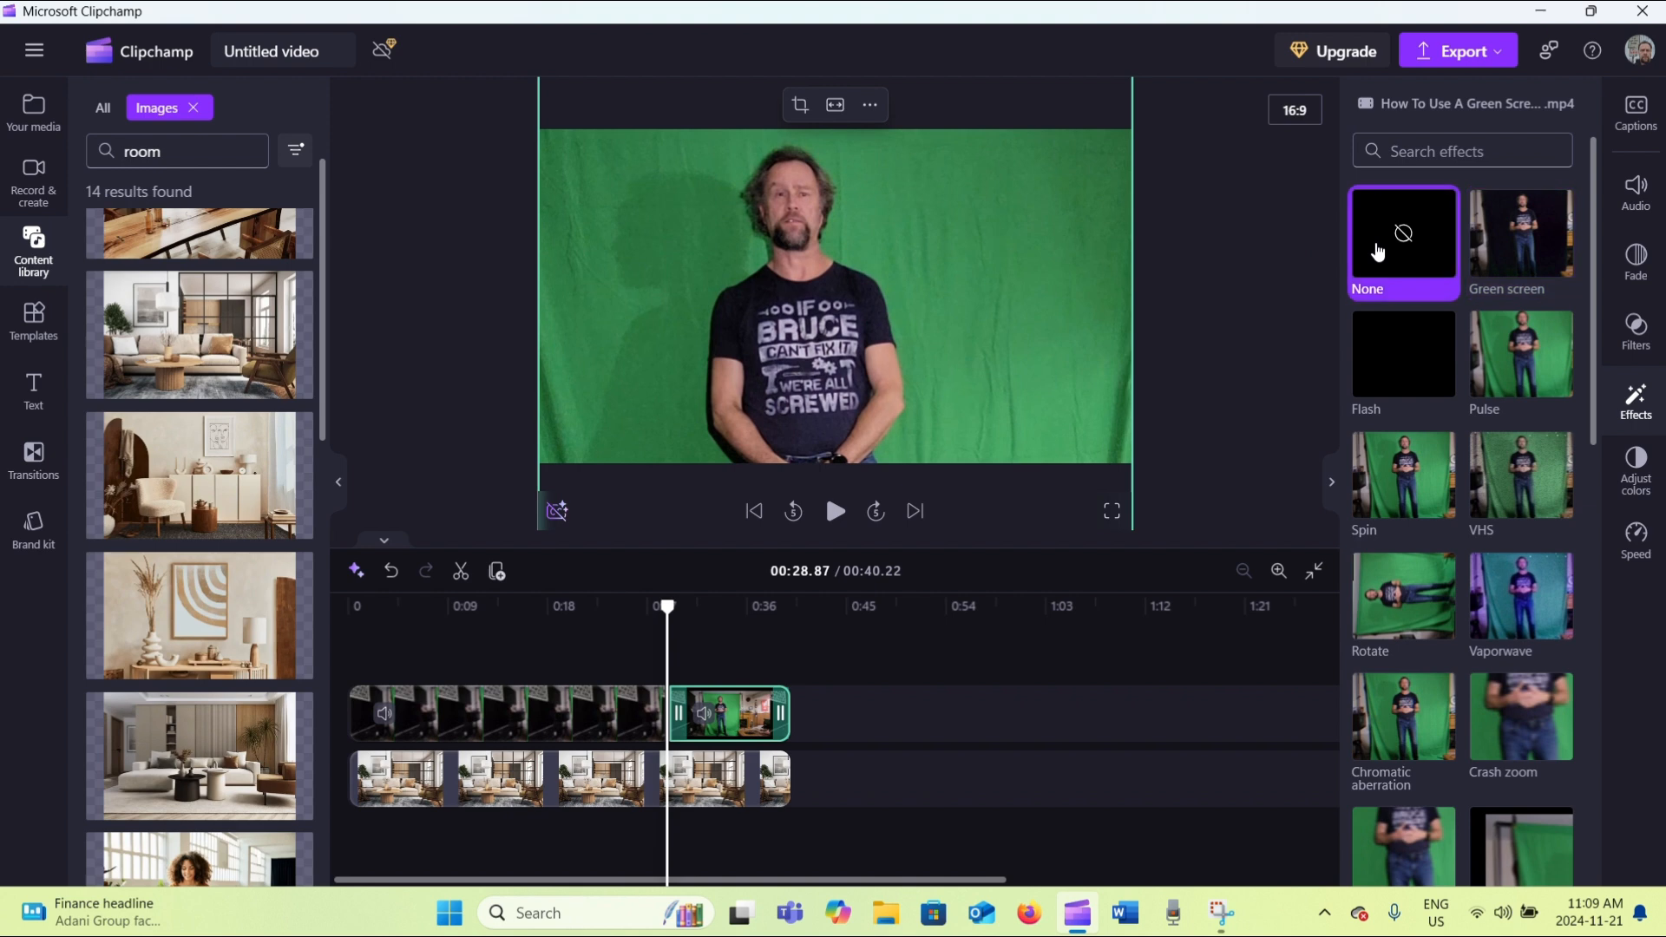
{"action": "left_click", "coordinate": [755, 512]}
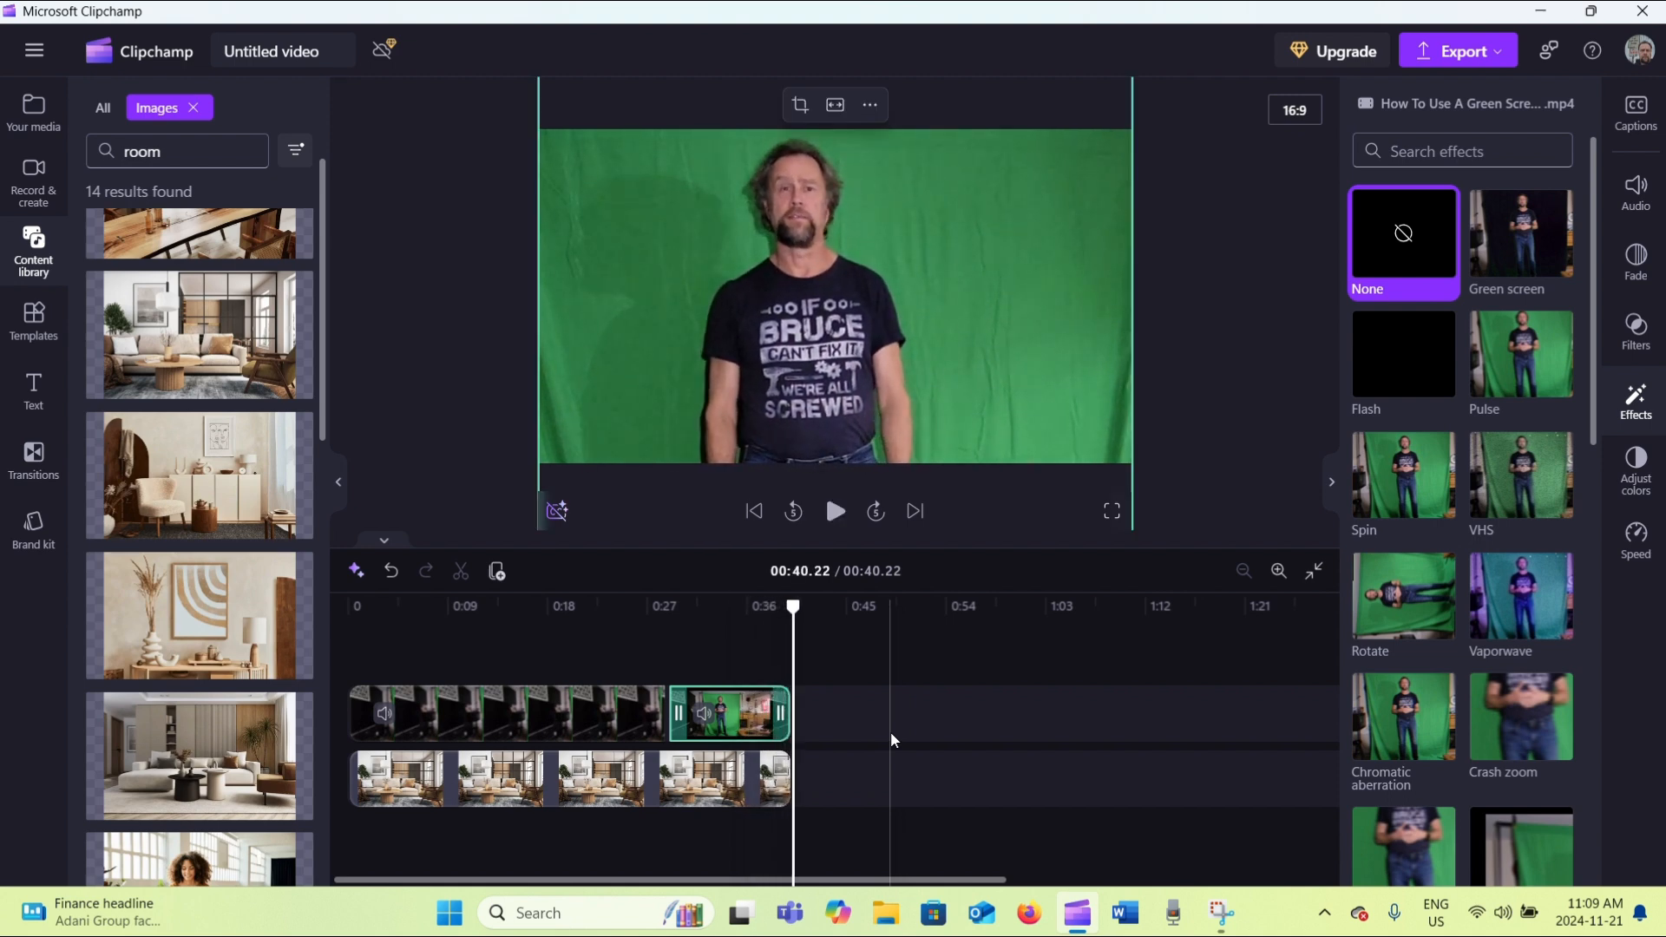
Export the video in 1080p quality and title it "Green screen tutorial 1"
{"action": "left_click", "coordinate": [1463, 54]}
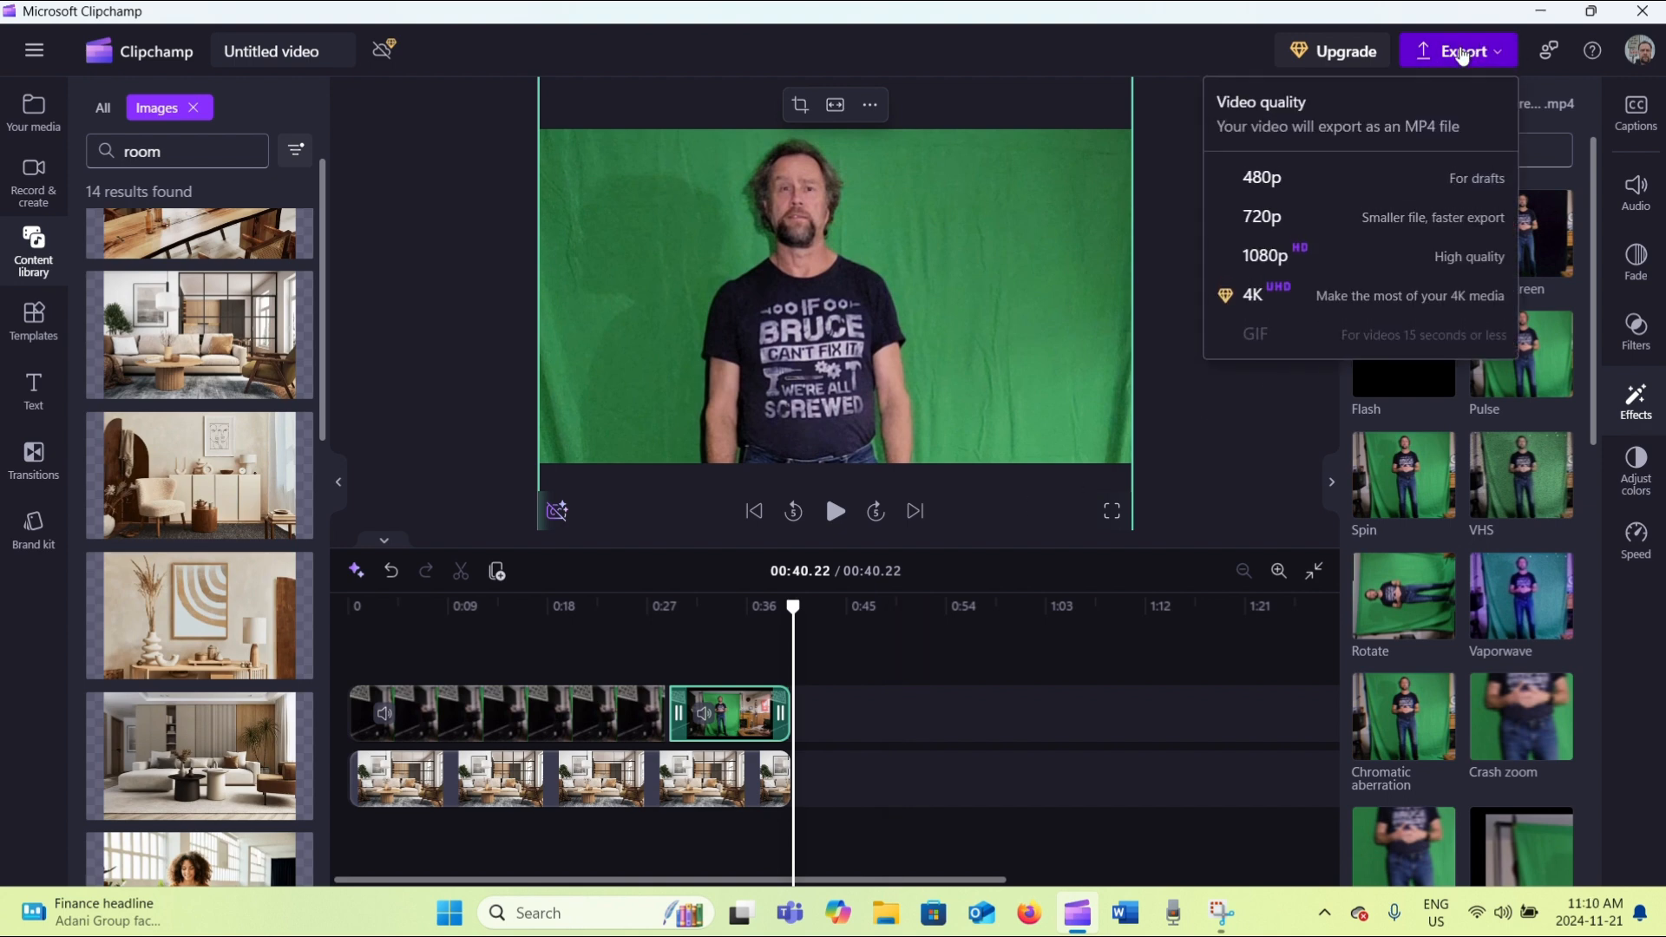
{"action": "left_click", "coordinate": [1283, 259]}
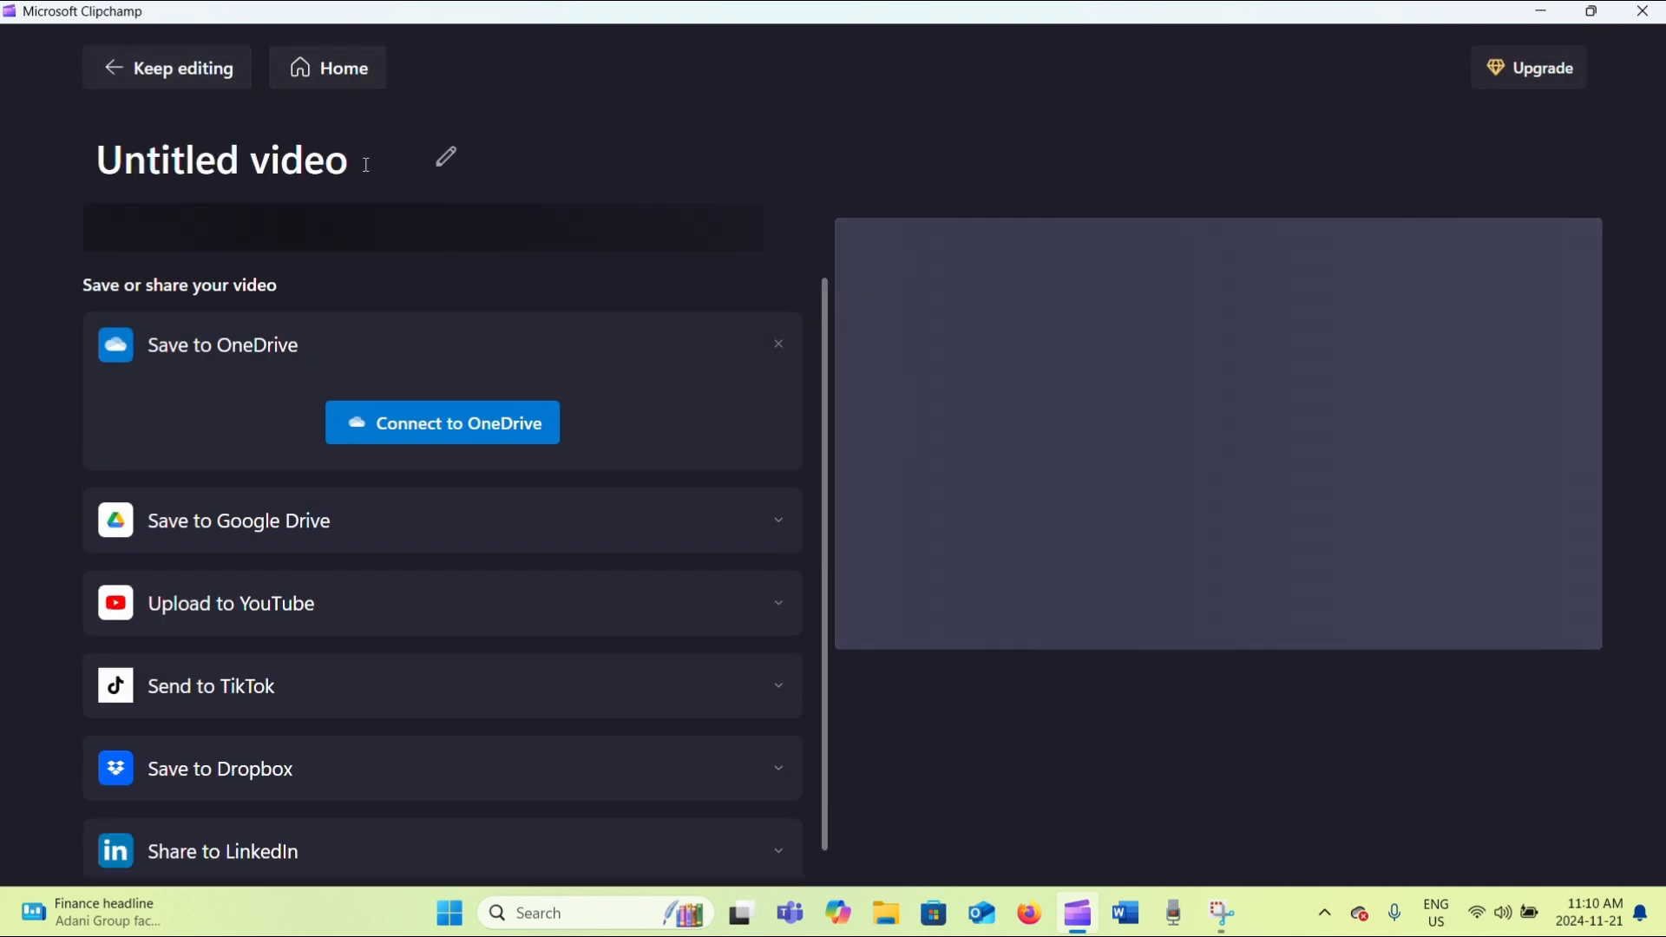
{"action": "left_click_drag", "start_coordinate": [365, 164], "coordinate": [179, 152]}
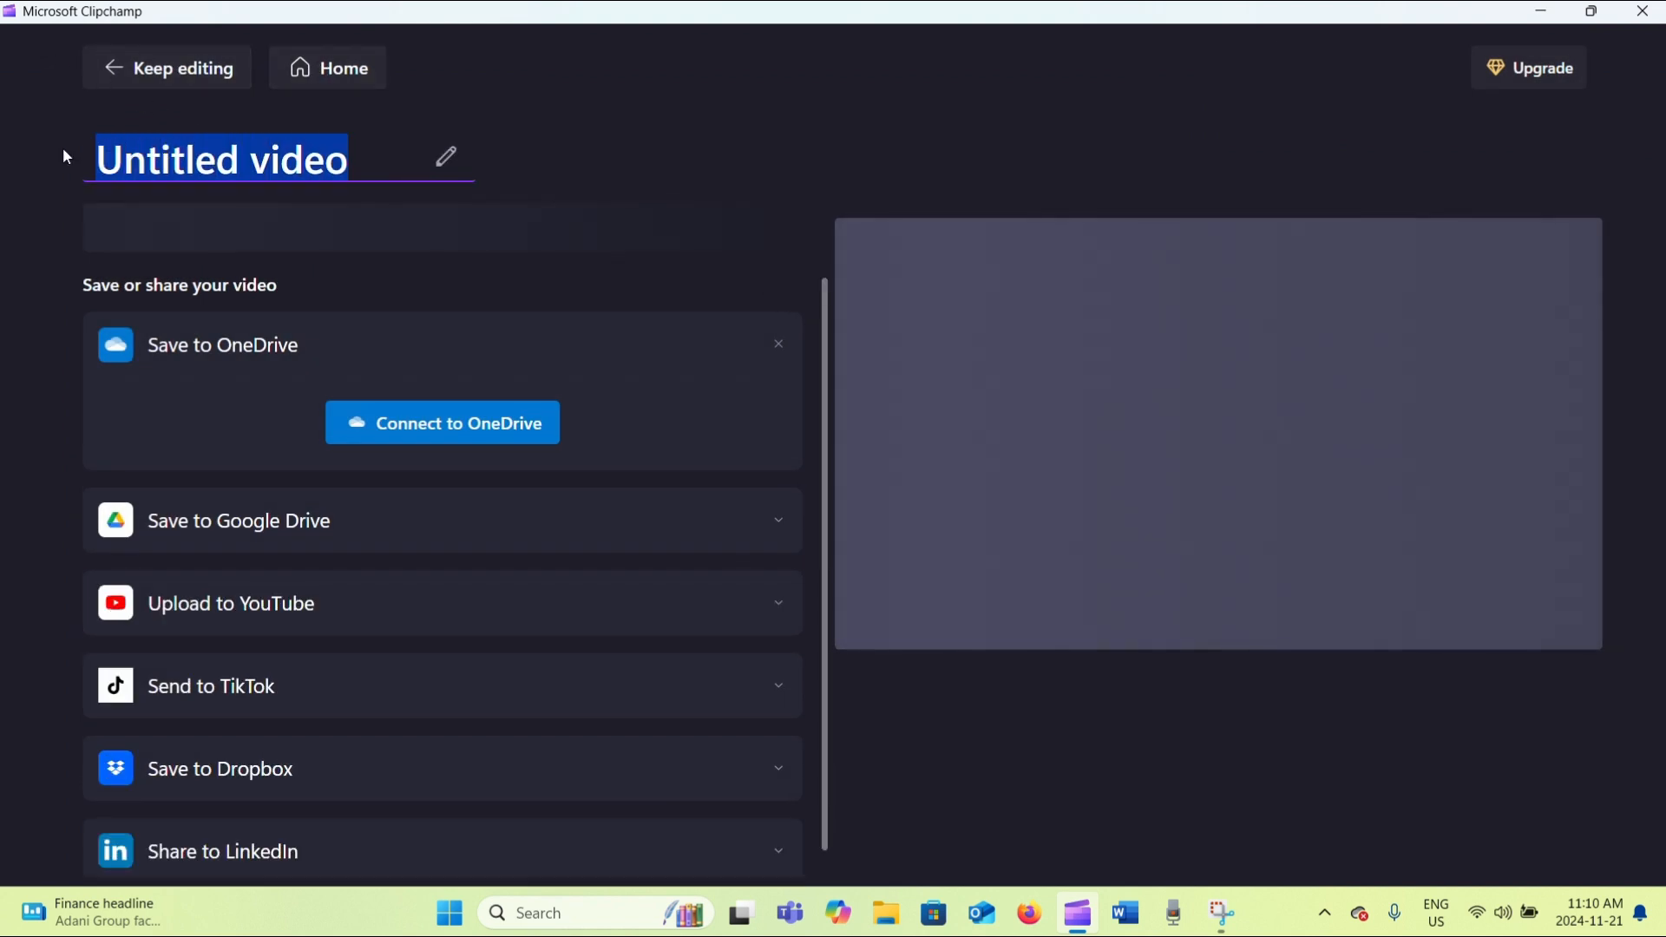
{"action": "type", "text": "Gre"}
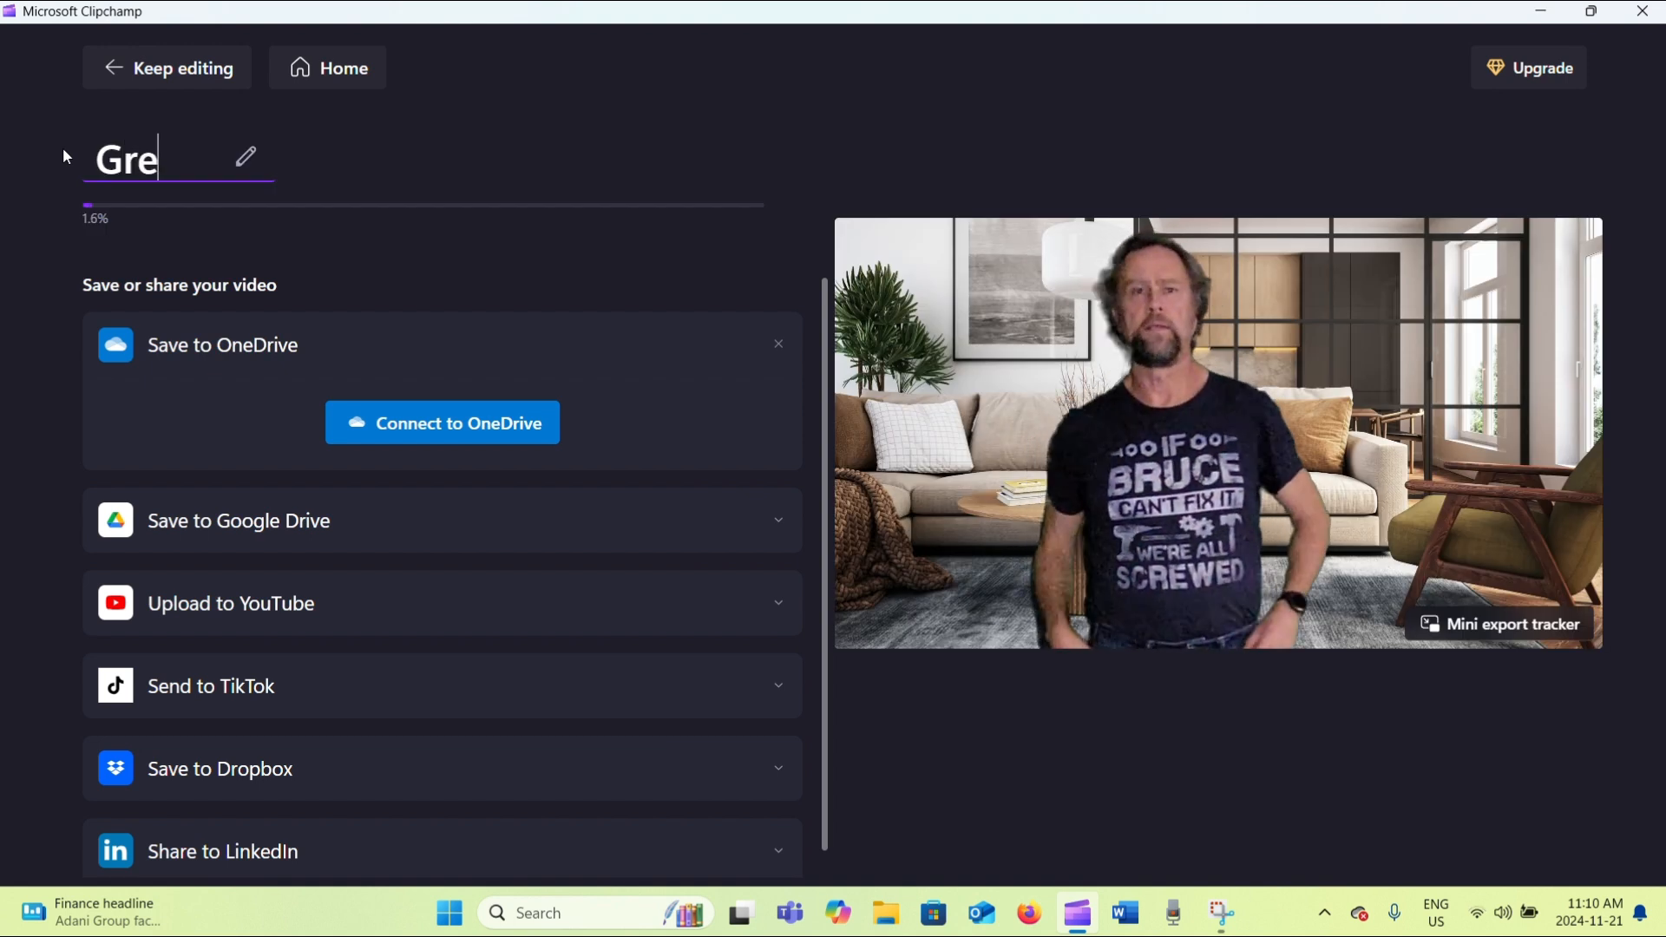
{"action": "type", "text": "en scre"}
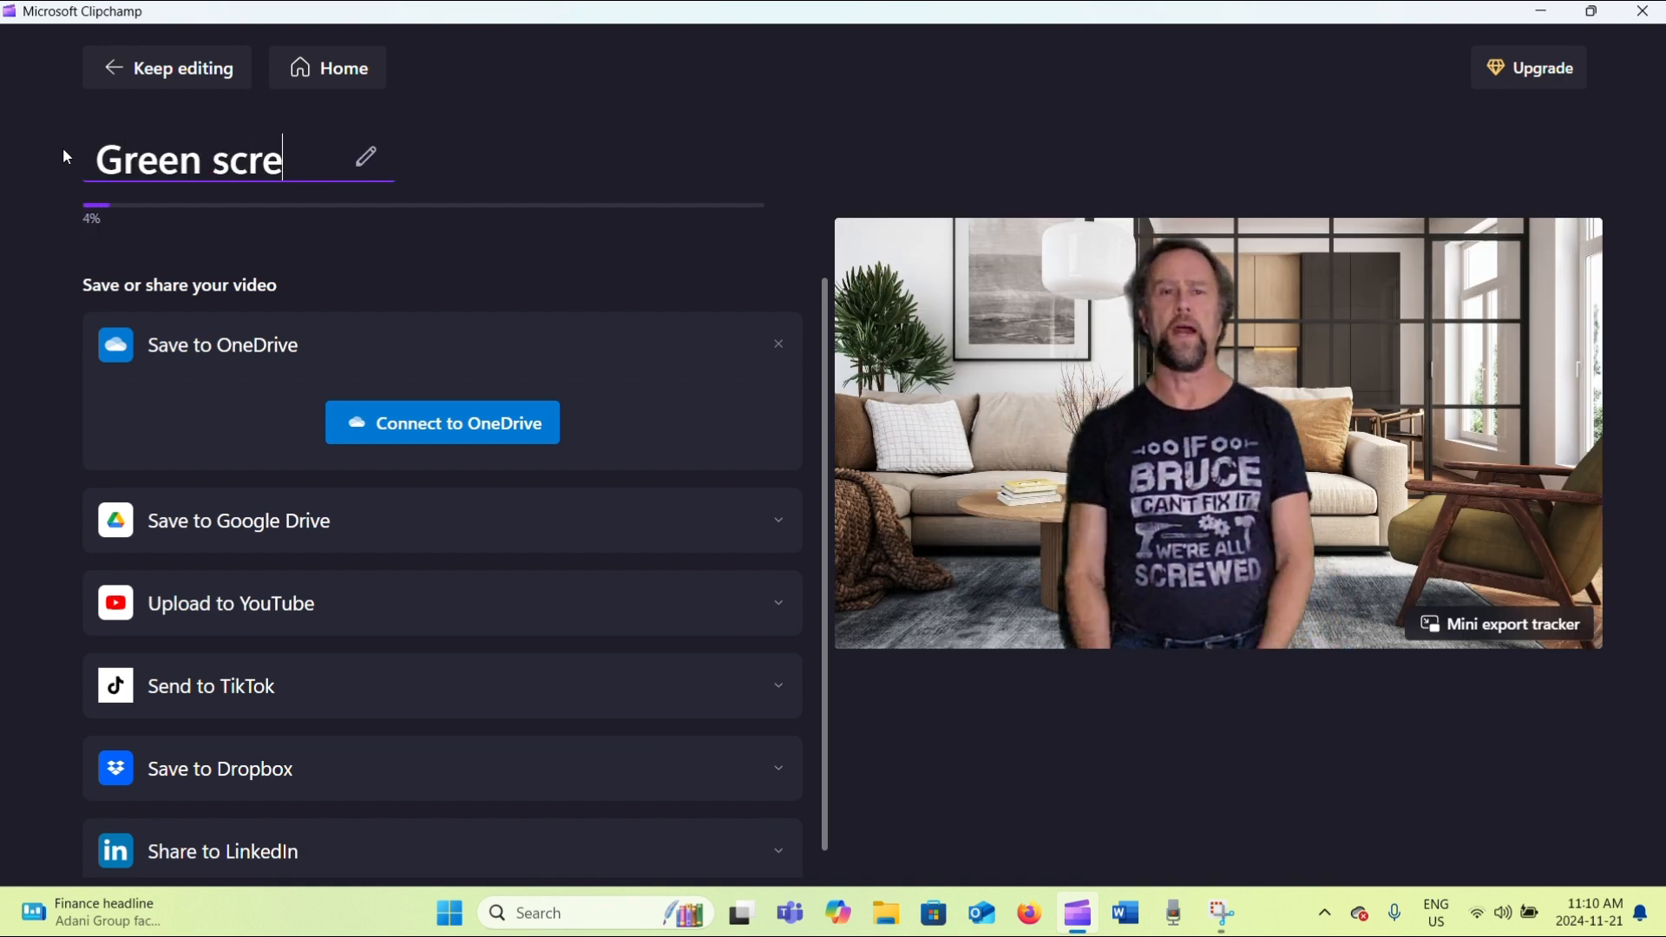
{"action": "type", "text": "en tuto"}
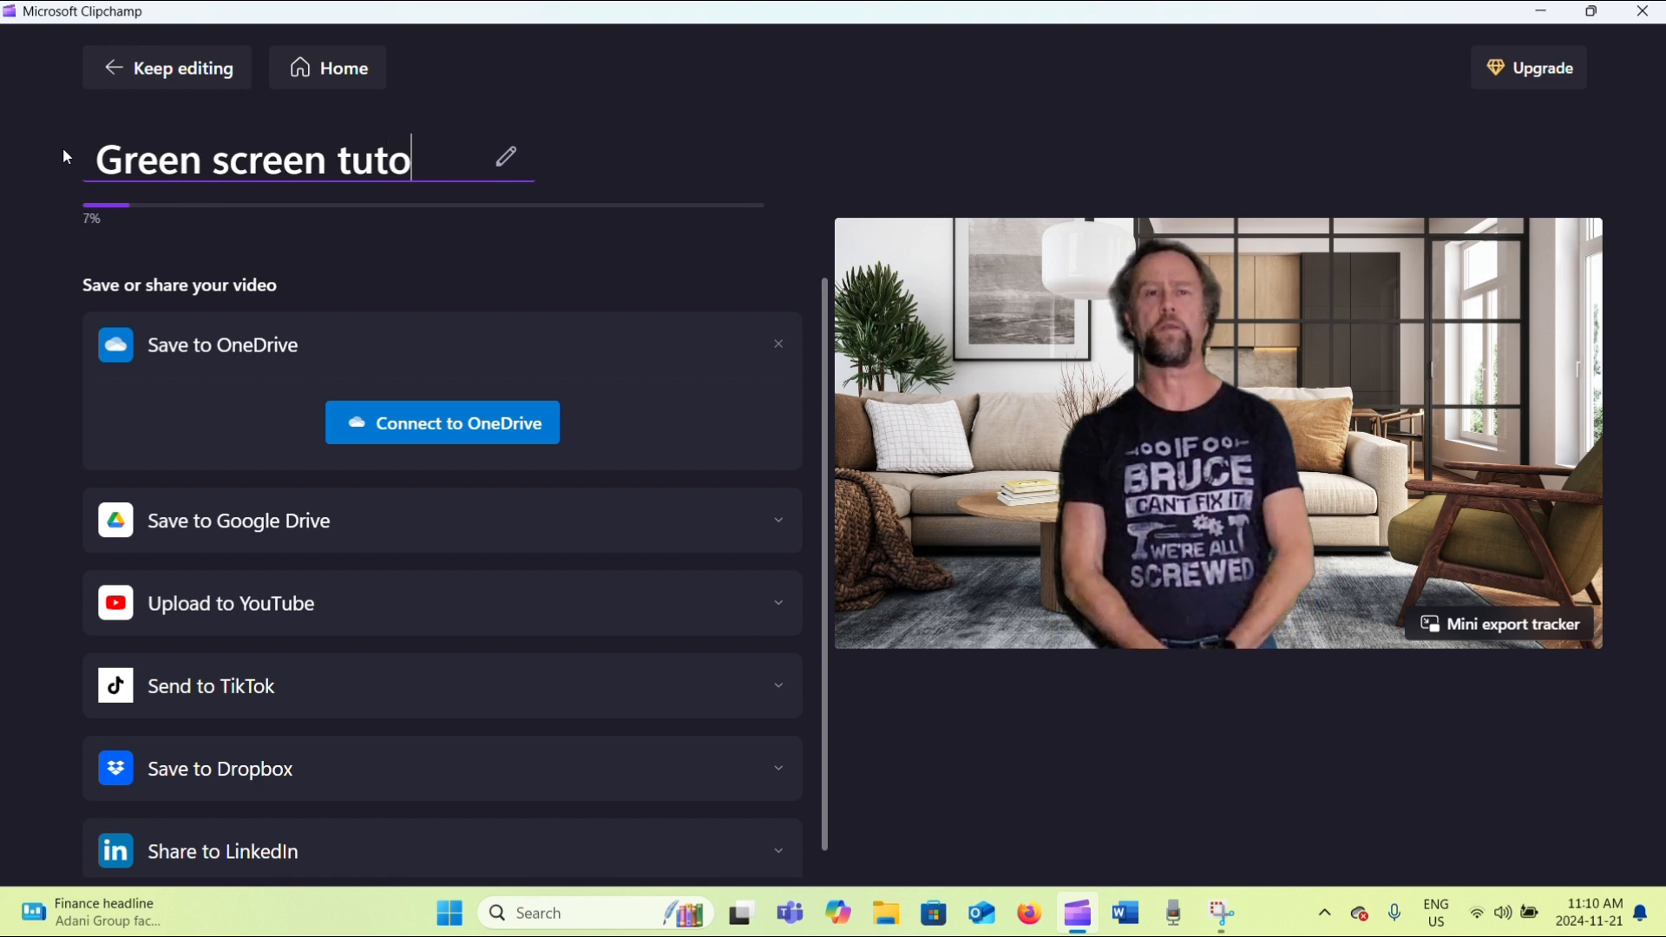
{"action": "type", "text": "rial"}
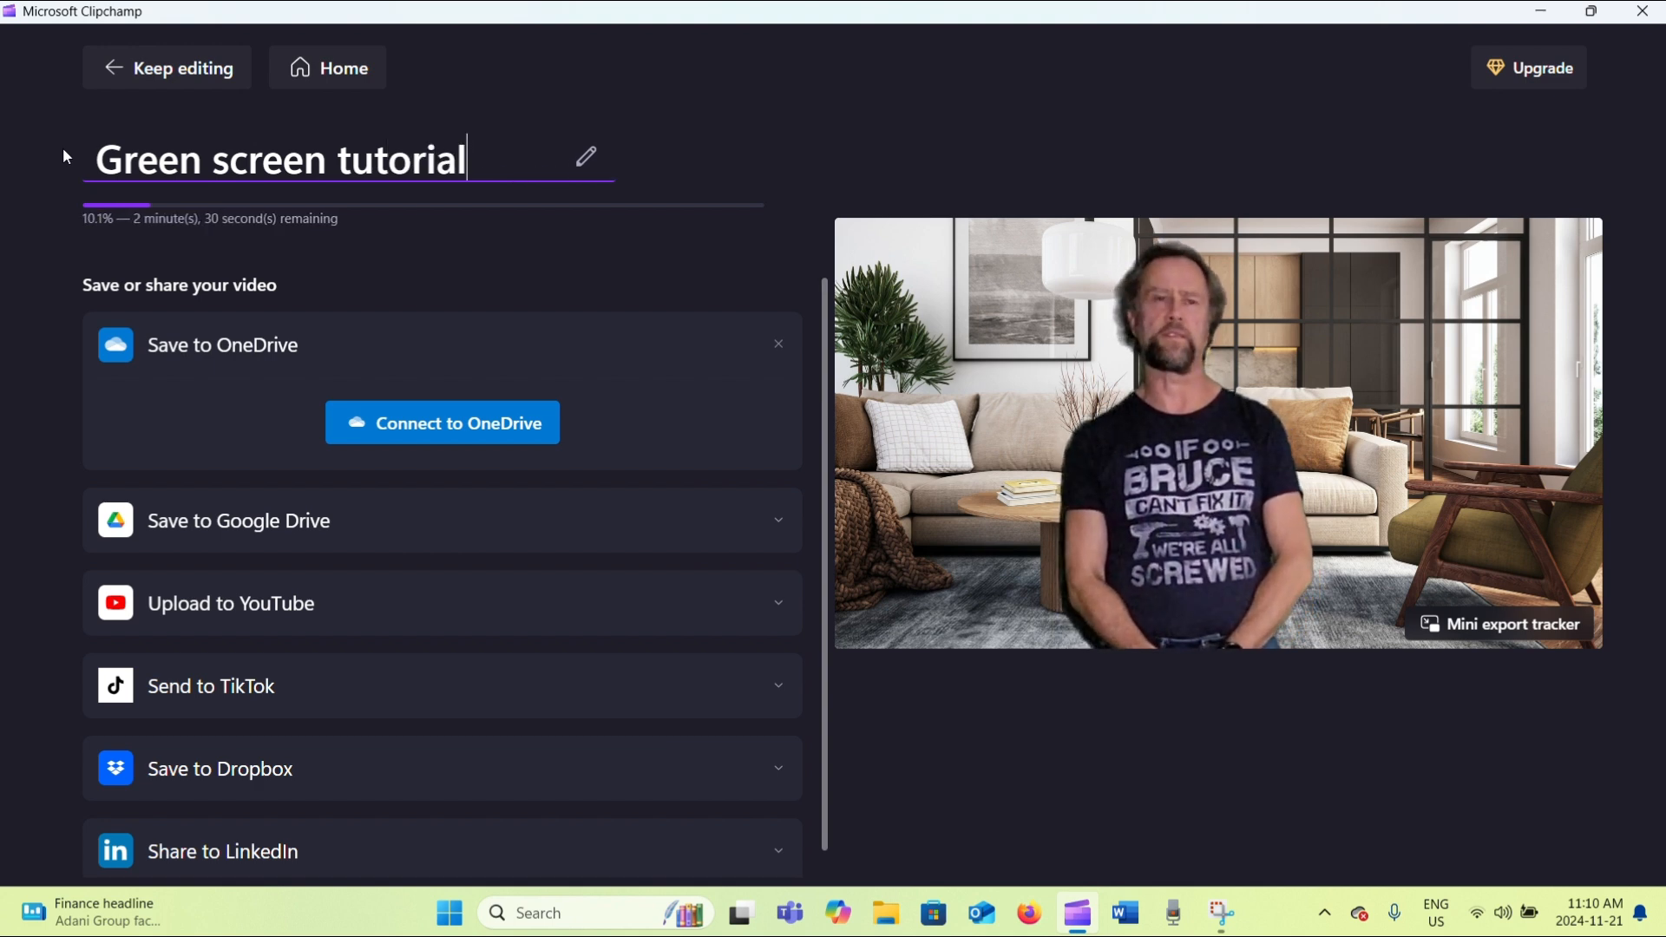
{"action": "type", "text": " 1"}
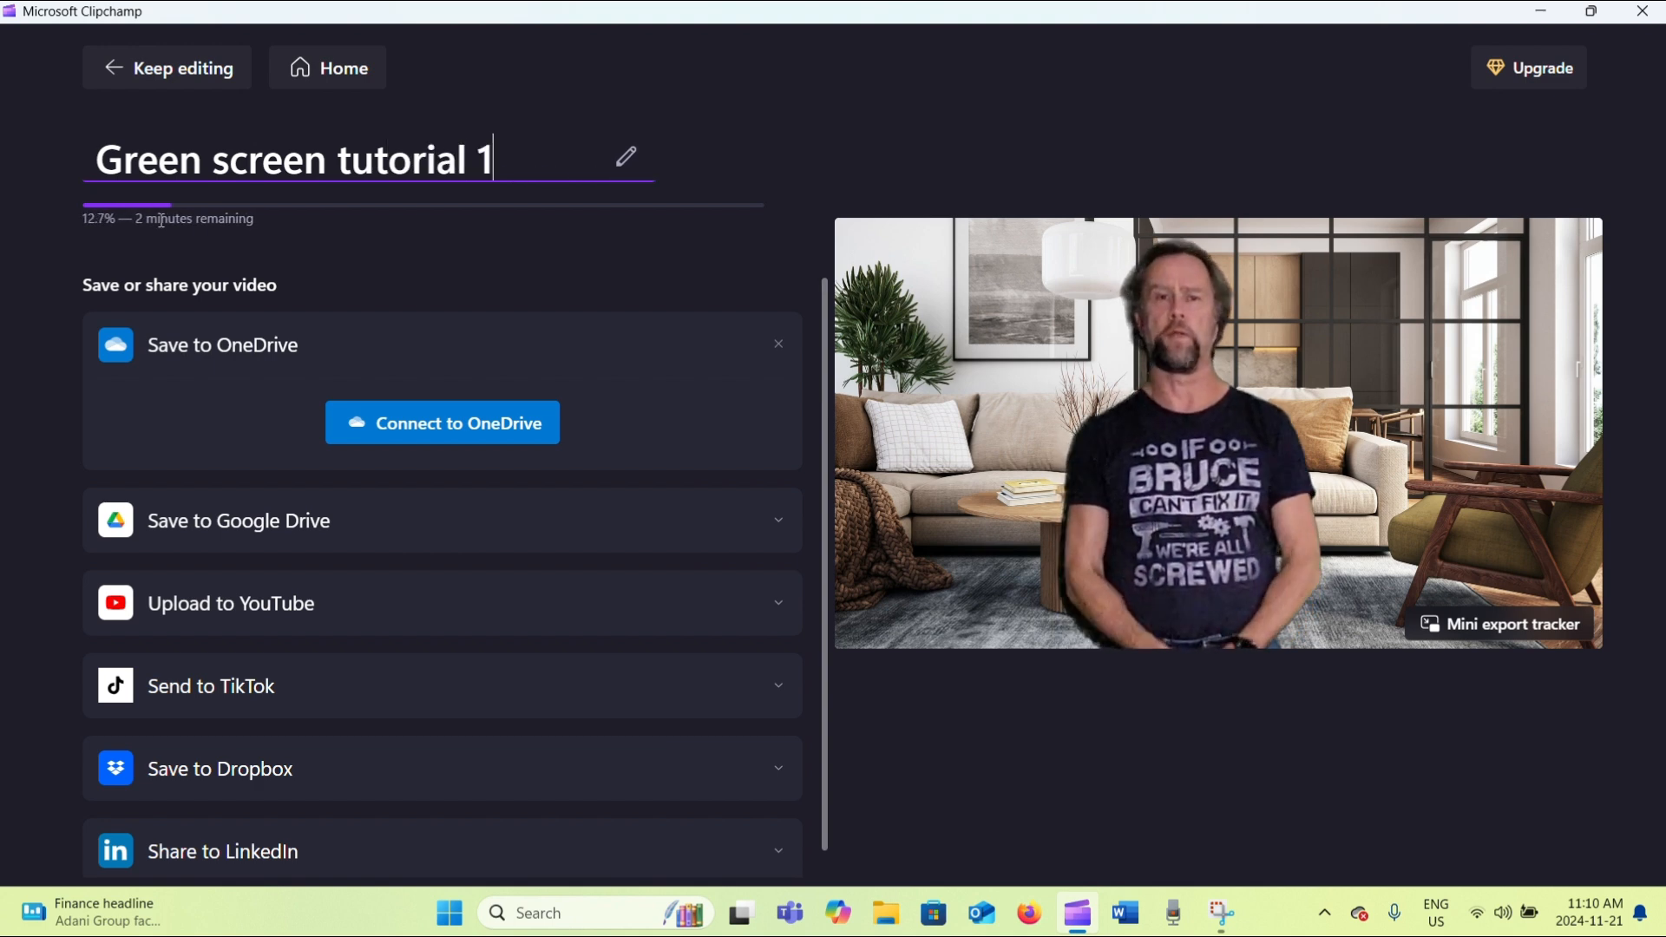
Save the exported video to the computer and show the downloaded file in its folder
{"action": "left_click", "coordinate": [649, 264]}
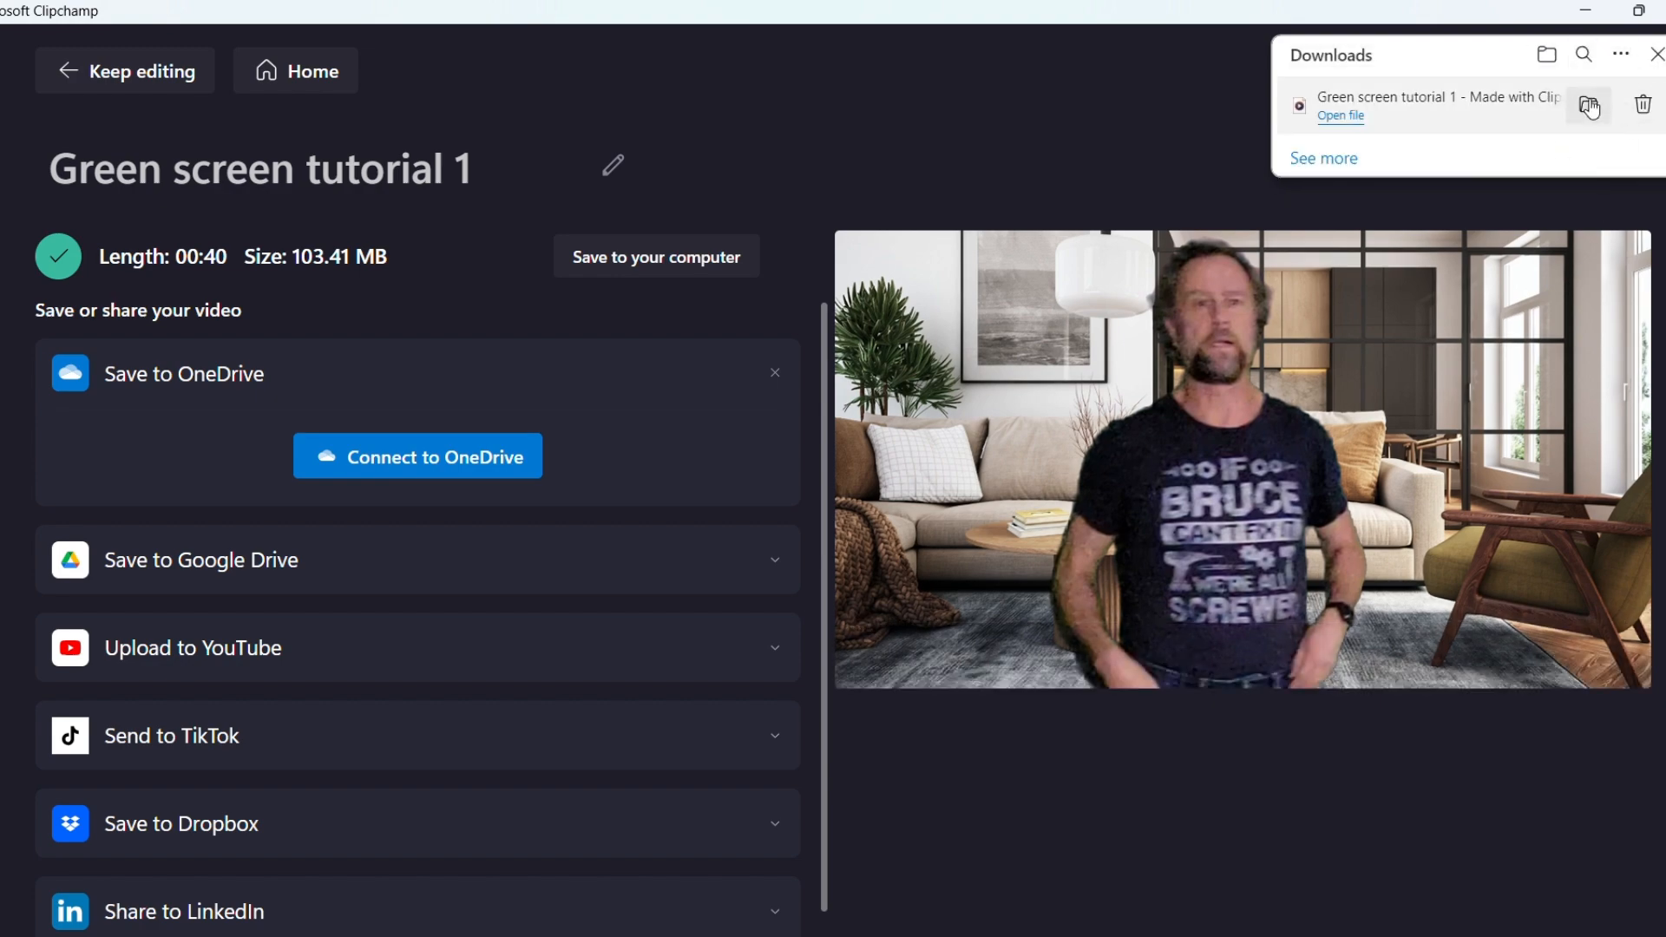
{"action": "left_click", "coordinate": [1590, 106]}
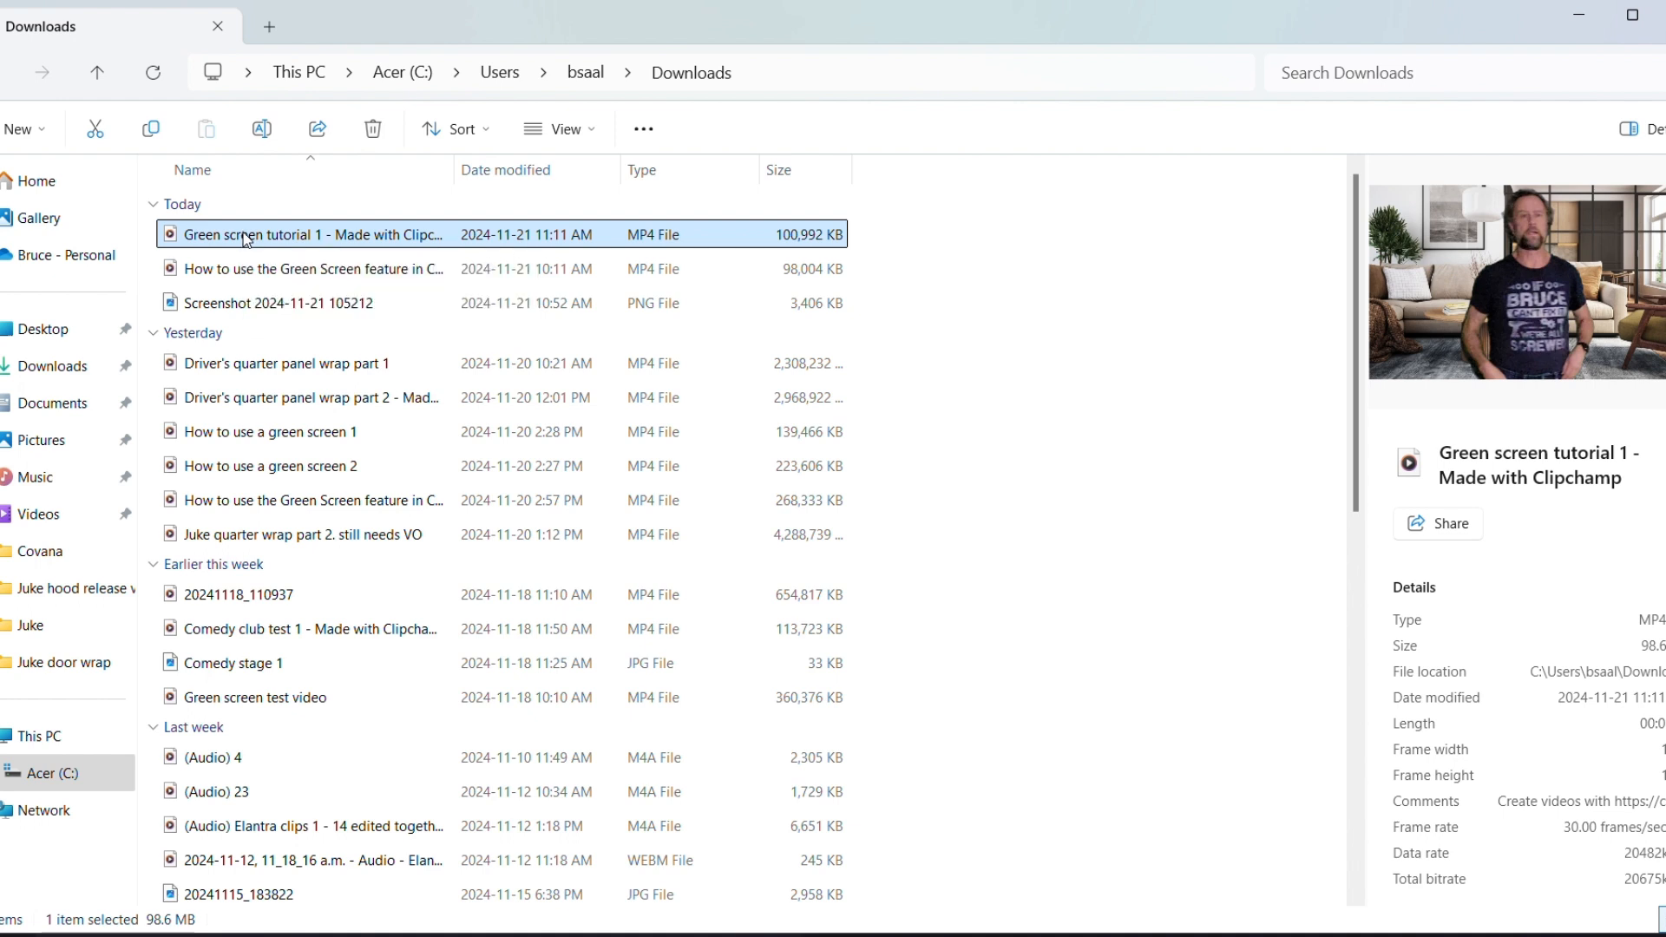
Rename the downloaded video file as "Green screen tutorial 1" and open it for playback
{"action": "right_click", "coordinate": [247, 239]}
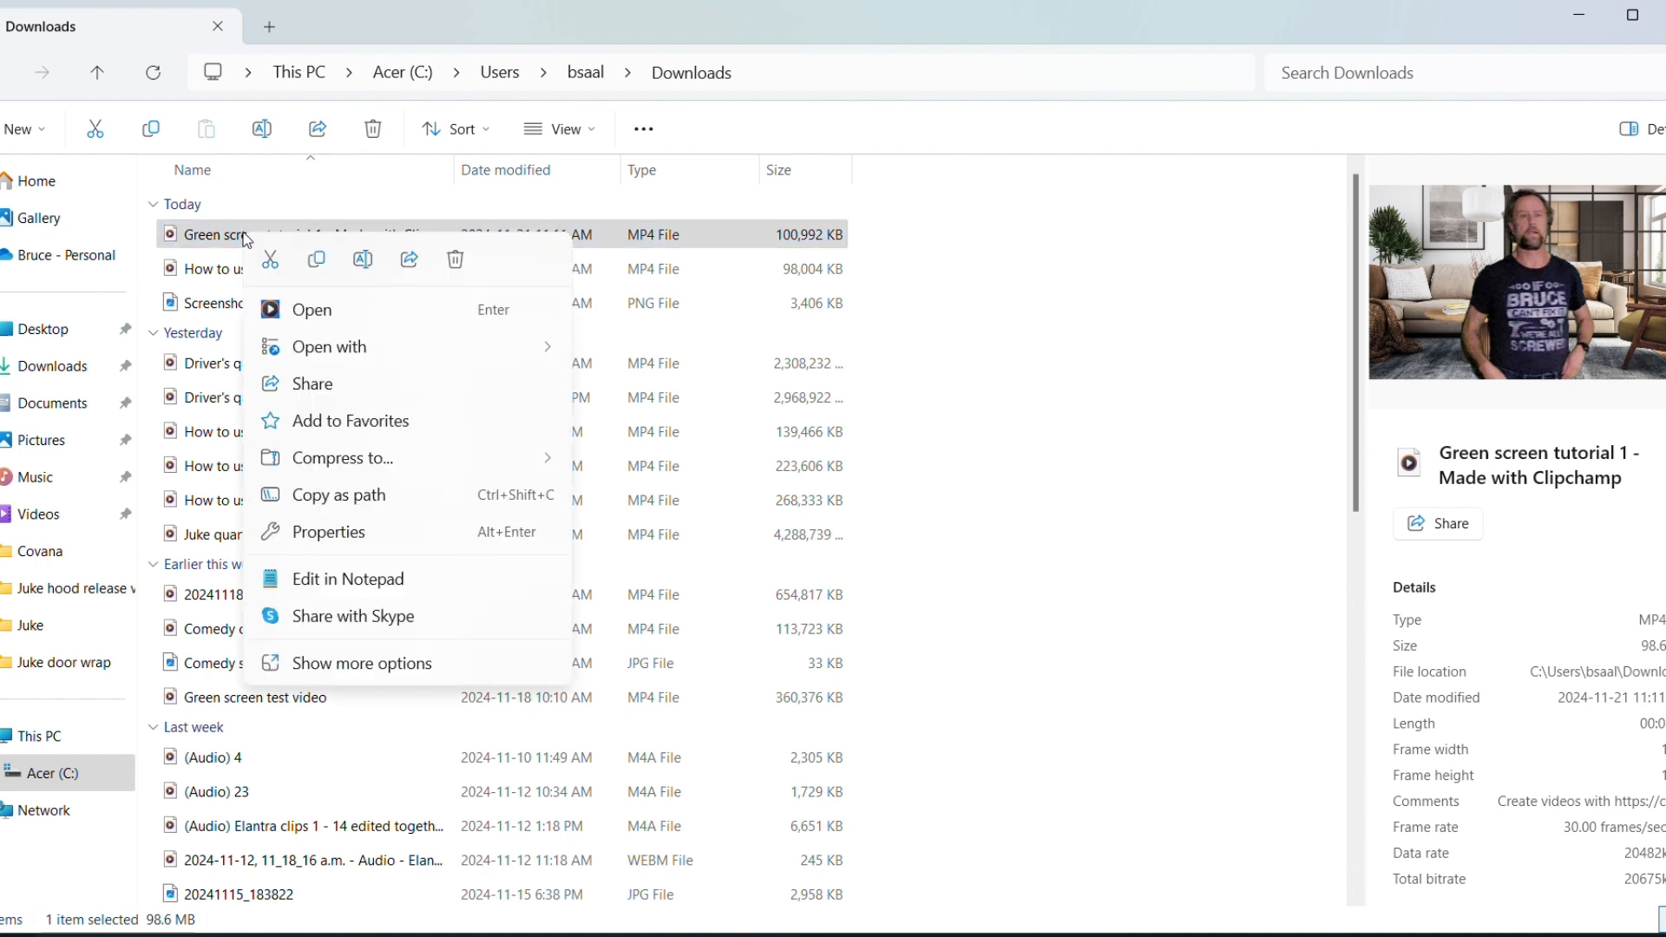
{"action": "left_click", "coordinate": [361, 269]}
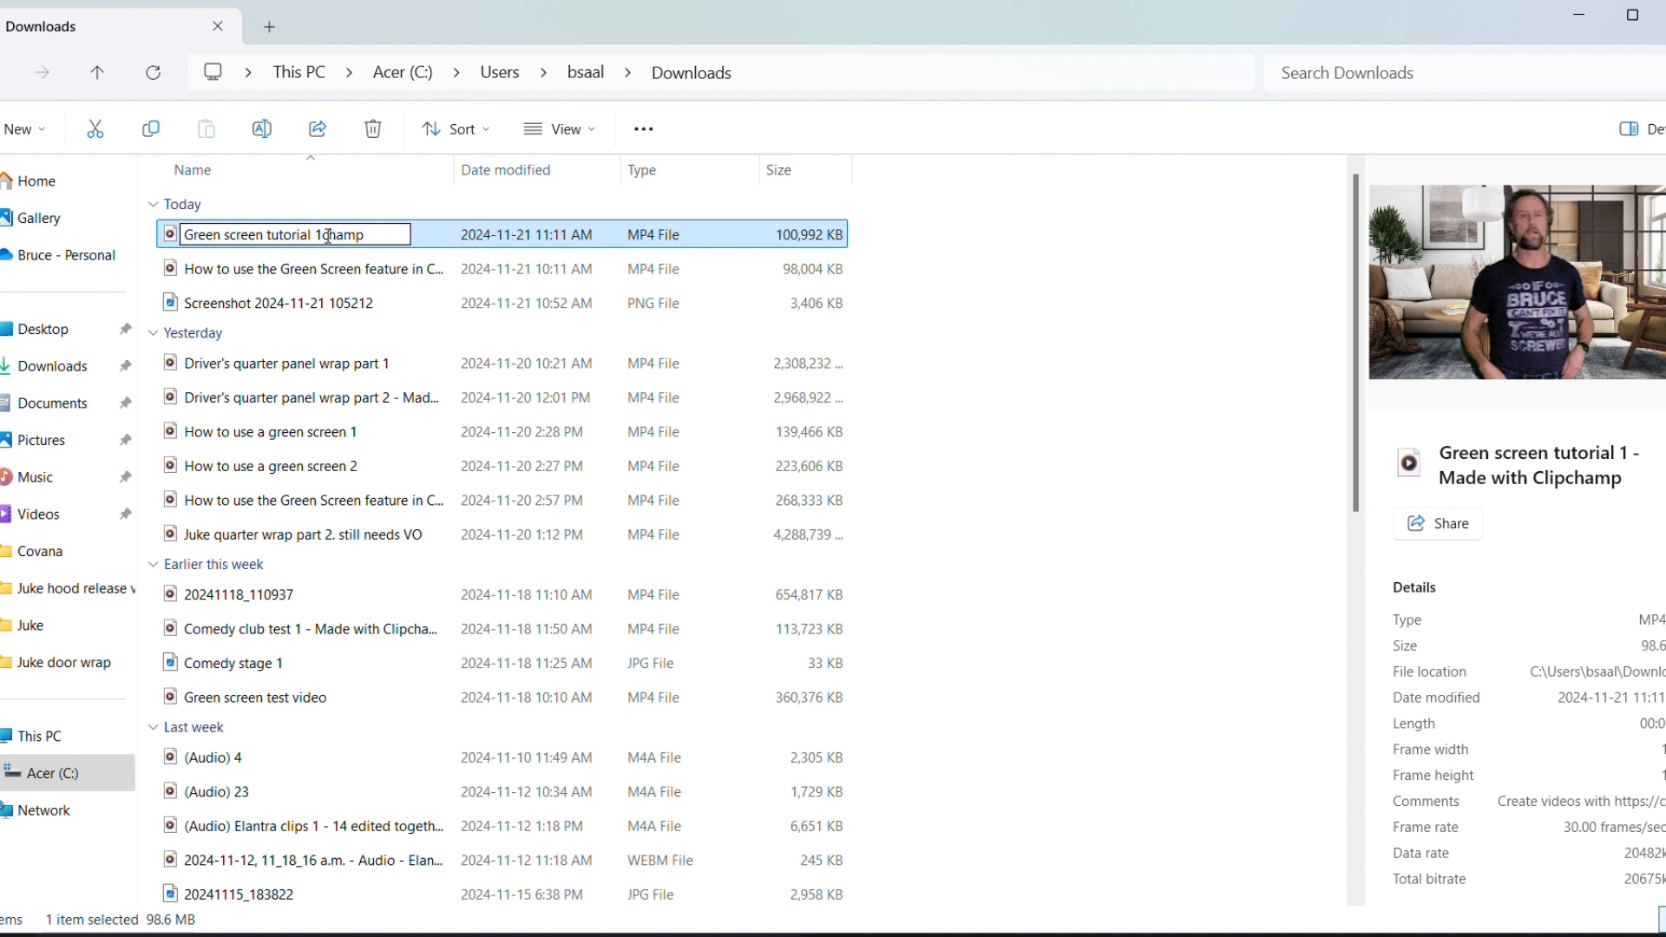
{"action": "key", "text": "Return"}
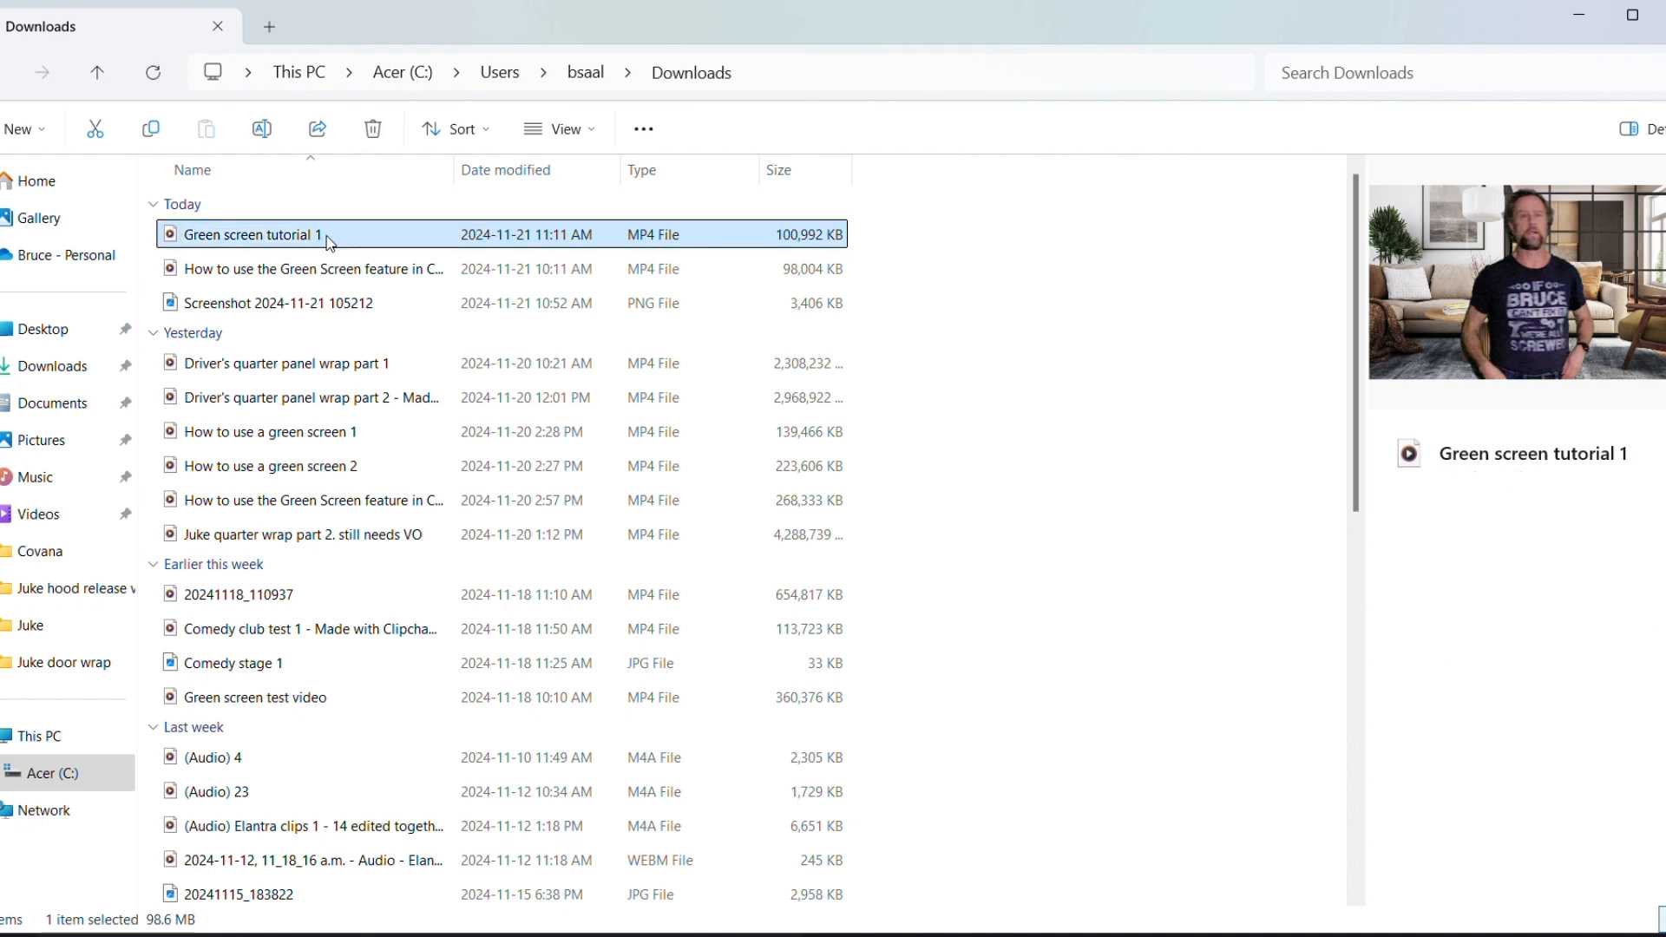
{"action": "double_click", "coordinate": [329, 233]}
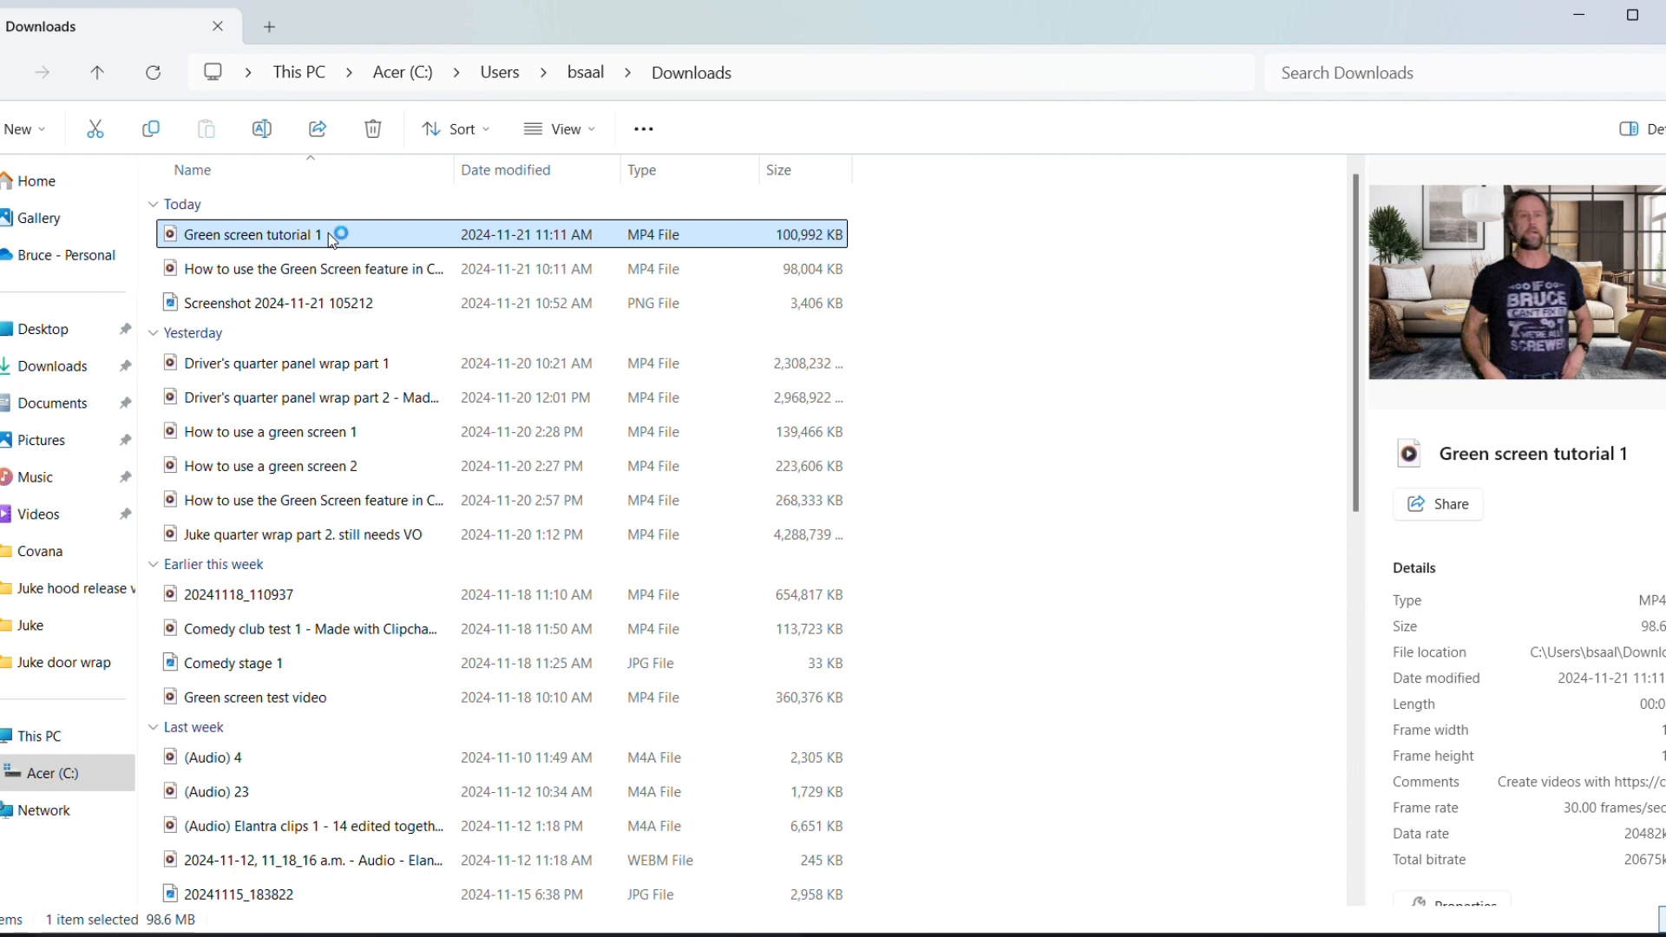